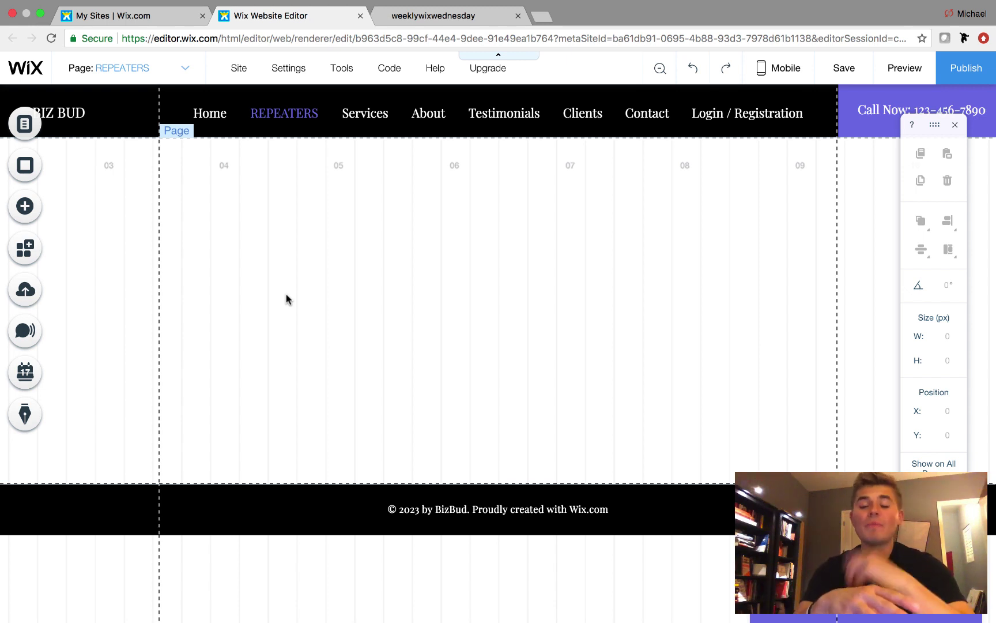
left_click(418, 19)
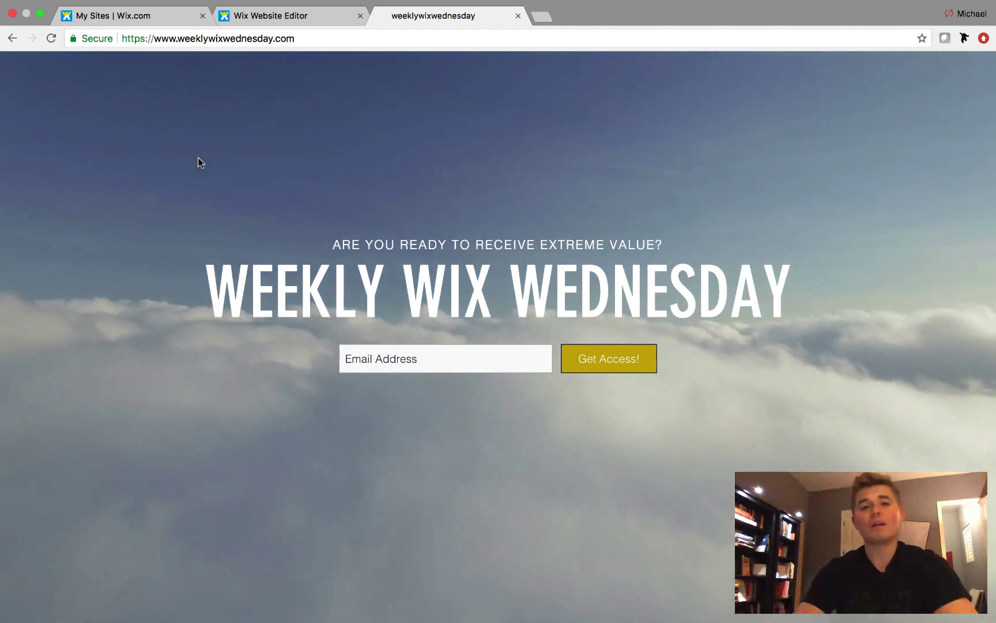
left_click(271, 17)
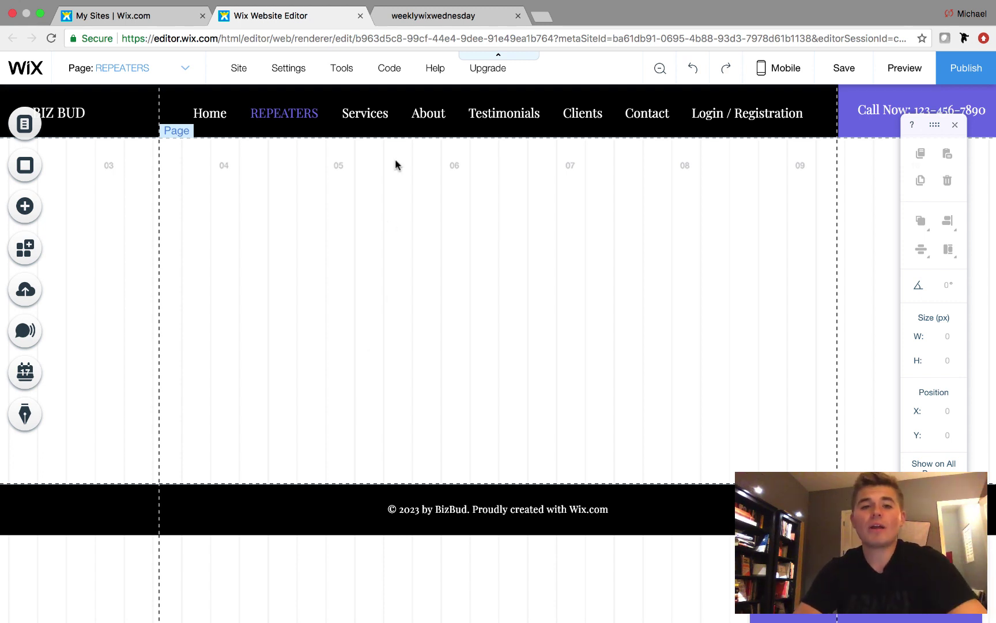
Turn on Developer Tools for the site, then hide the Site Structure sidebar and the Properties panel.
mouse_move(391, 75)
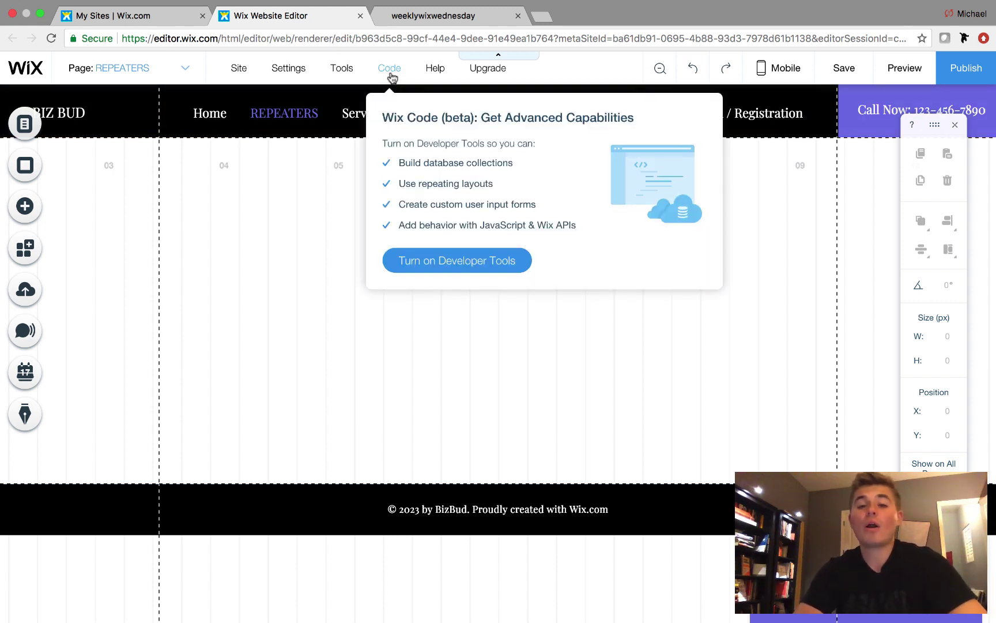
left_click(443, 260)
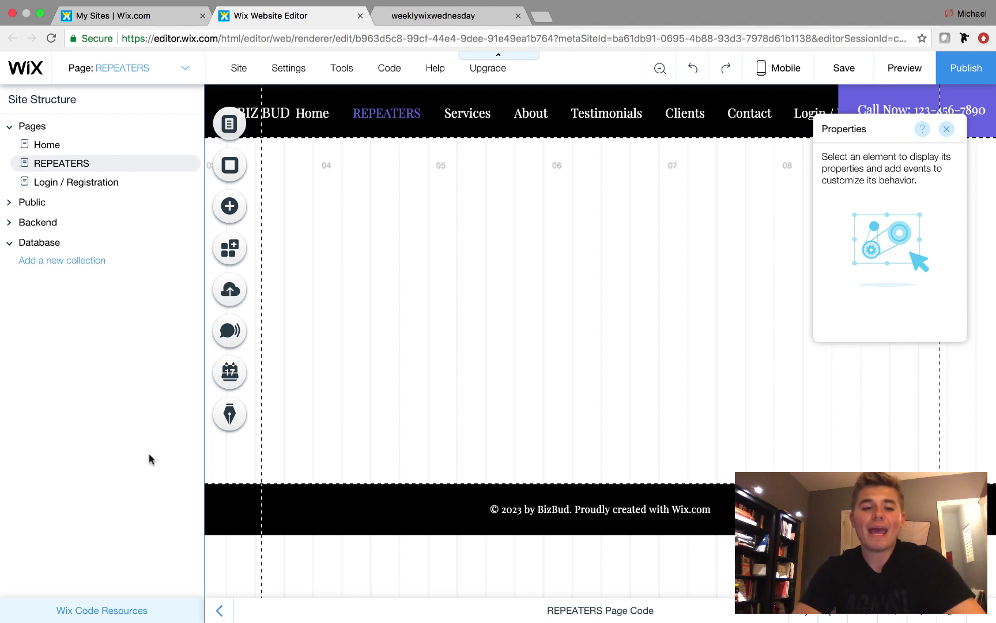
left_click(221, 613)
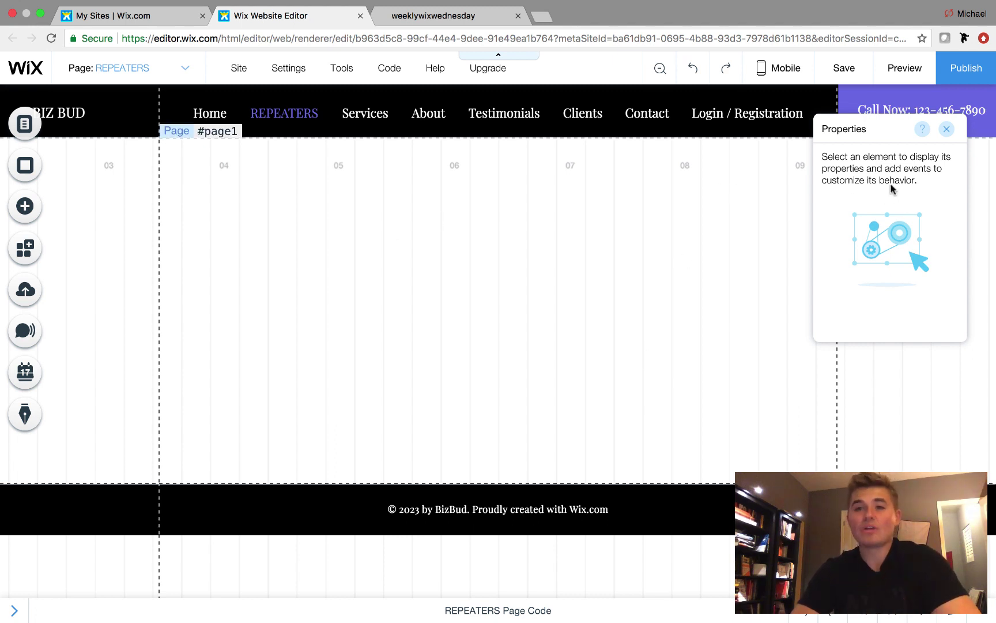
left_click(947, 131)
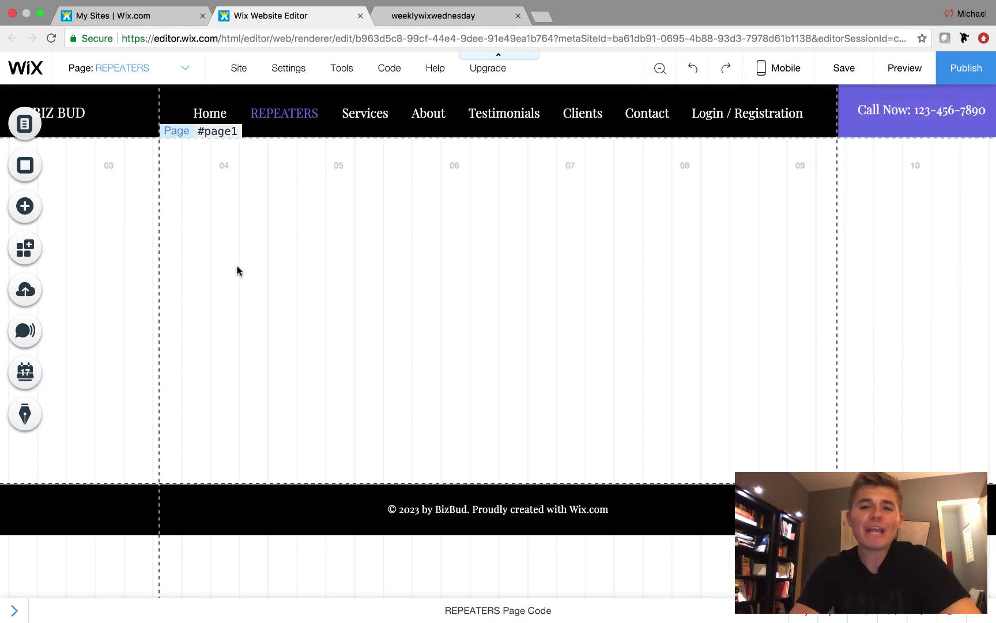
Look through the categories of elements that can be added to the page, from Database and User Input to Shape and Button.
left_click(24, 208)
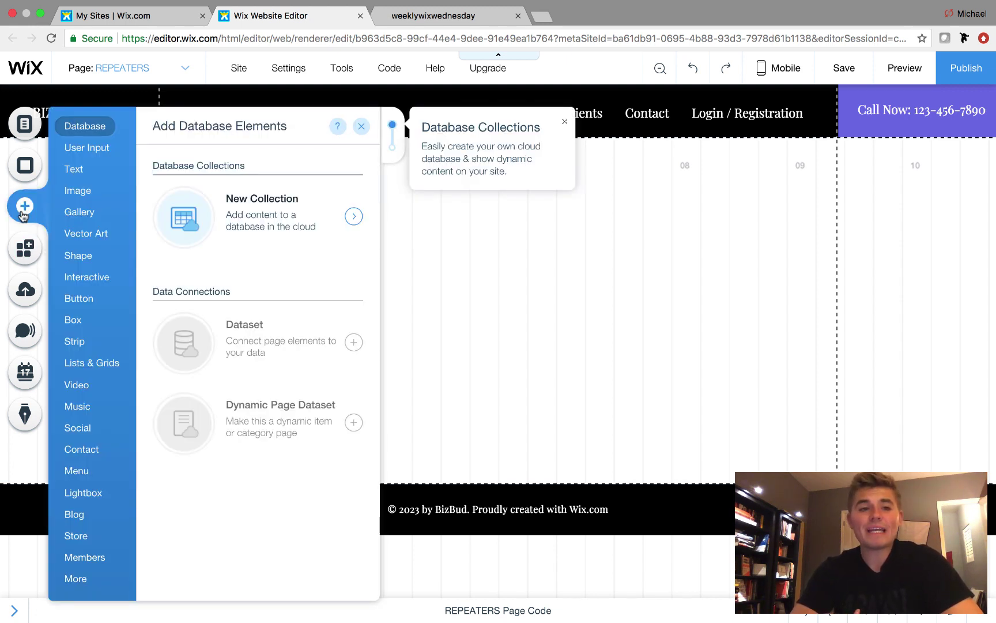
left_click(101, 148)
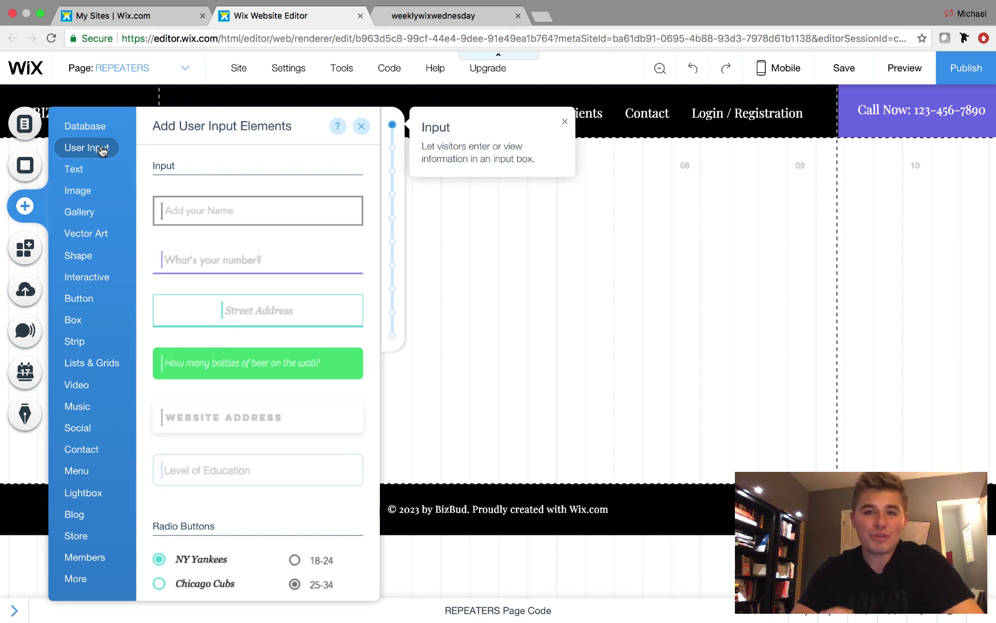
left_click(90, 128)
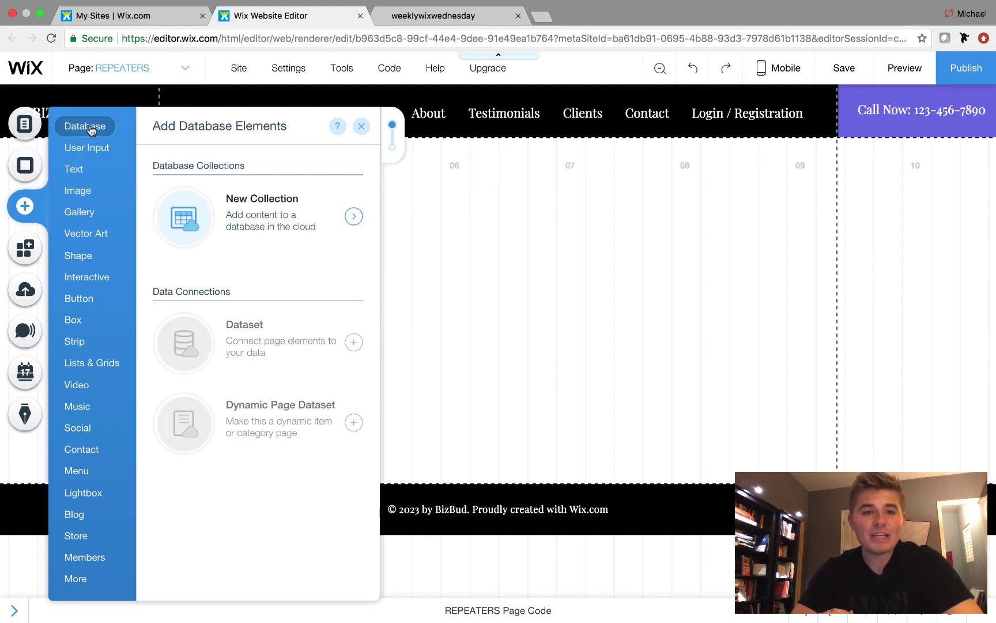
left_click(88, 150)
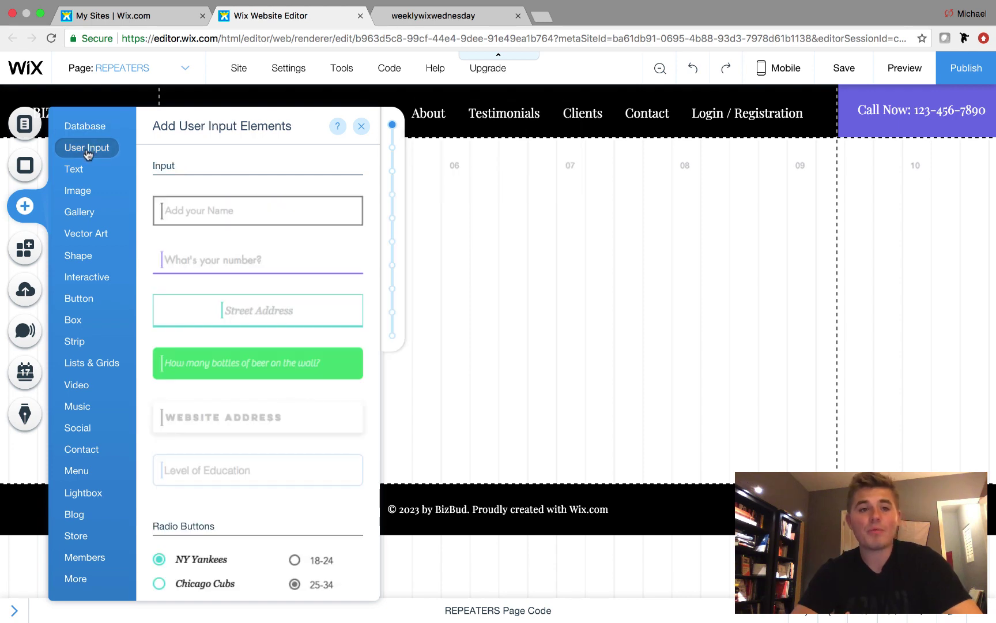
left_click(86, 172)
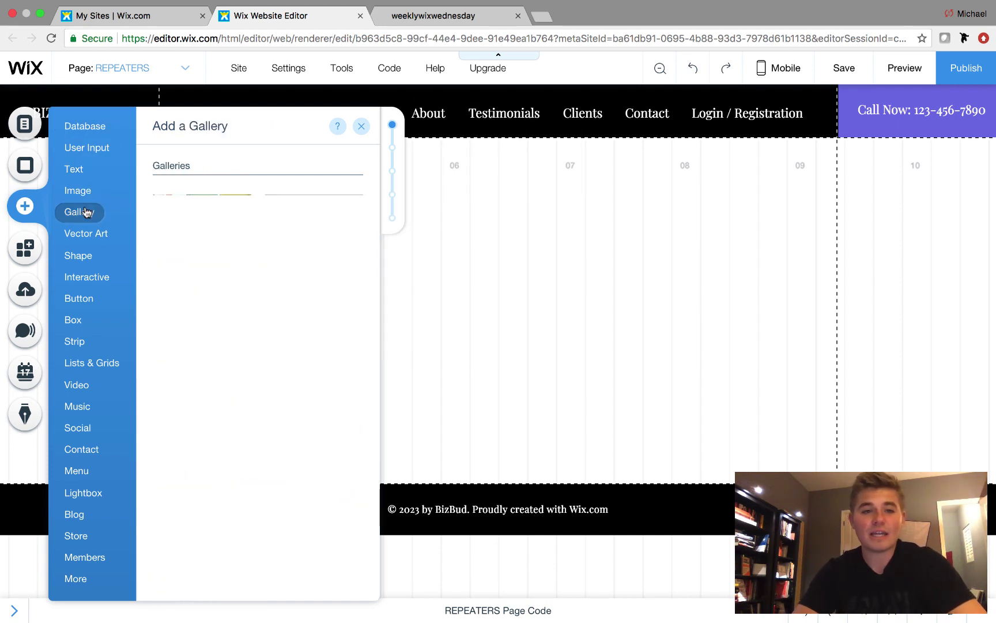
mouse_move(85, 243)
left_click(84, 263)
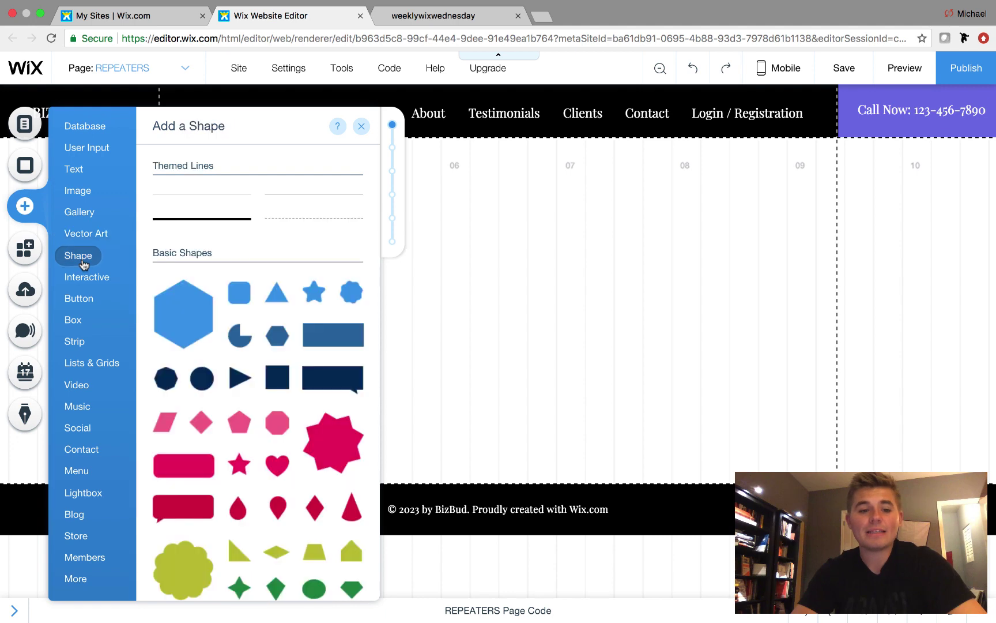
left_click(81, 282)
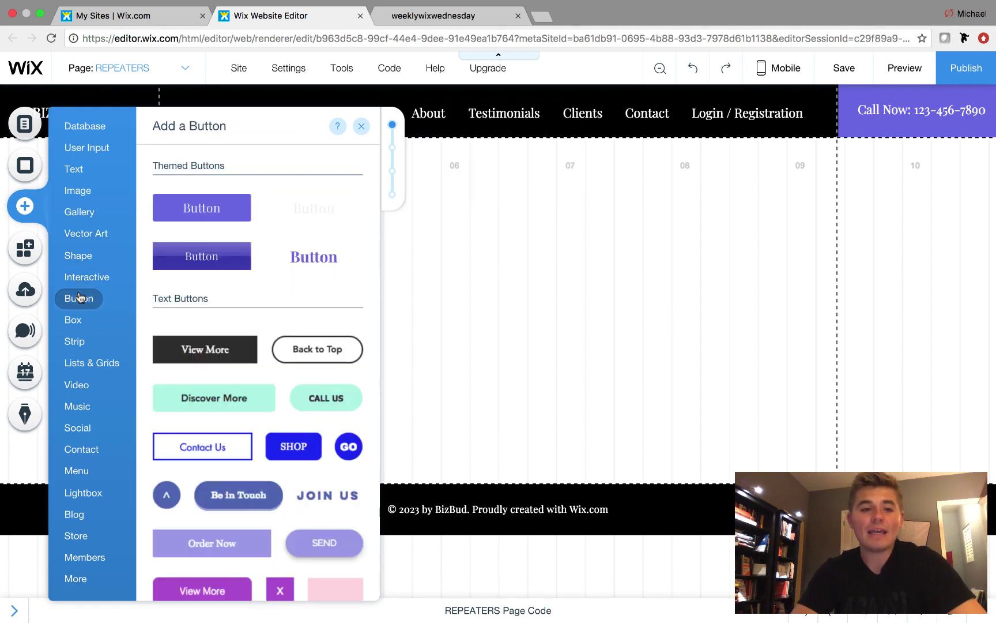
Examine the ready-made repeater layouts offered under Lists & Grids.
left_click(92, 362)
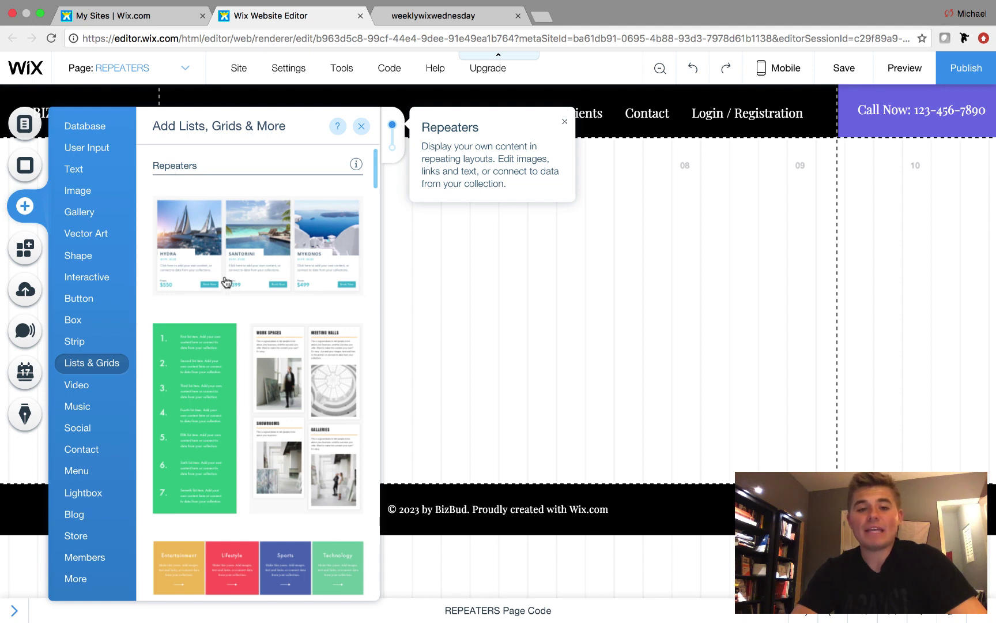
scroll(226, 282, "down", 4)
scroll(226, 281, "down", 6)
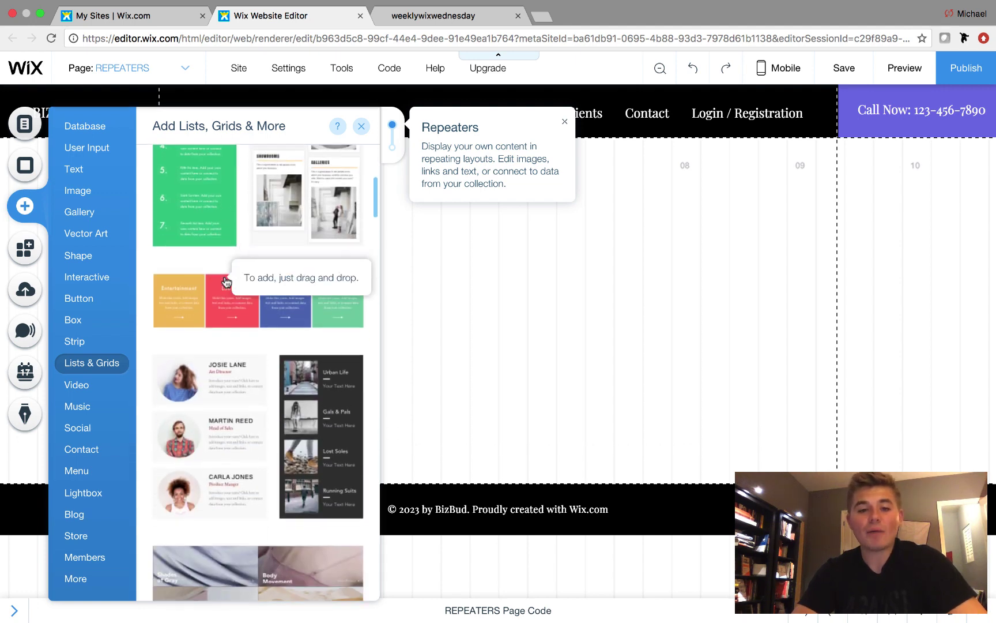
scroll(226, 281, "down", 10)
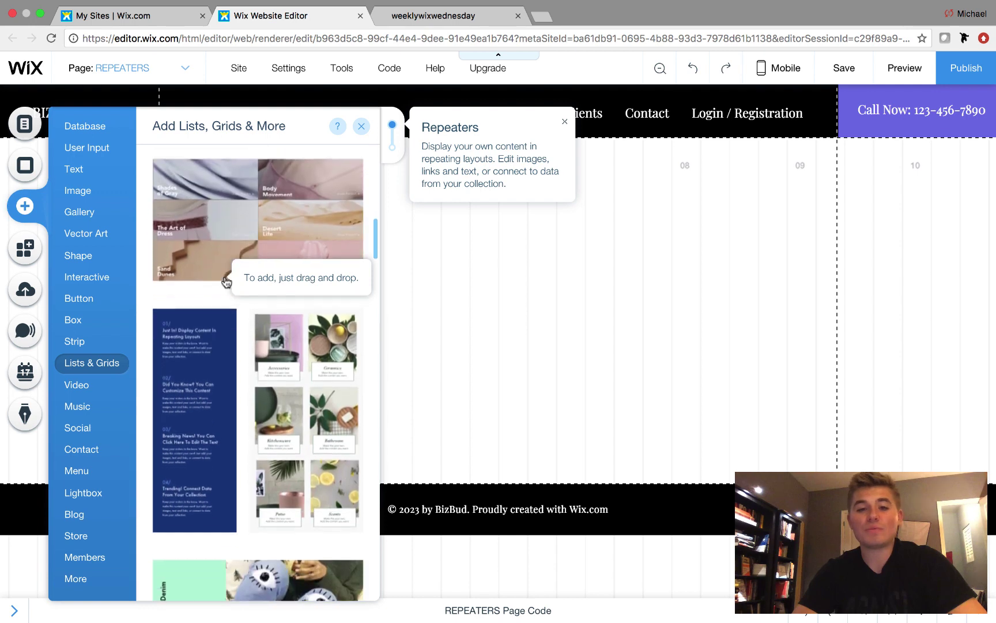
scroll(226, 282, "down", 10)
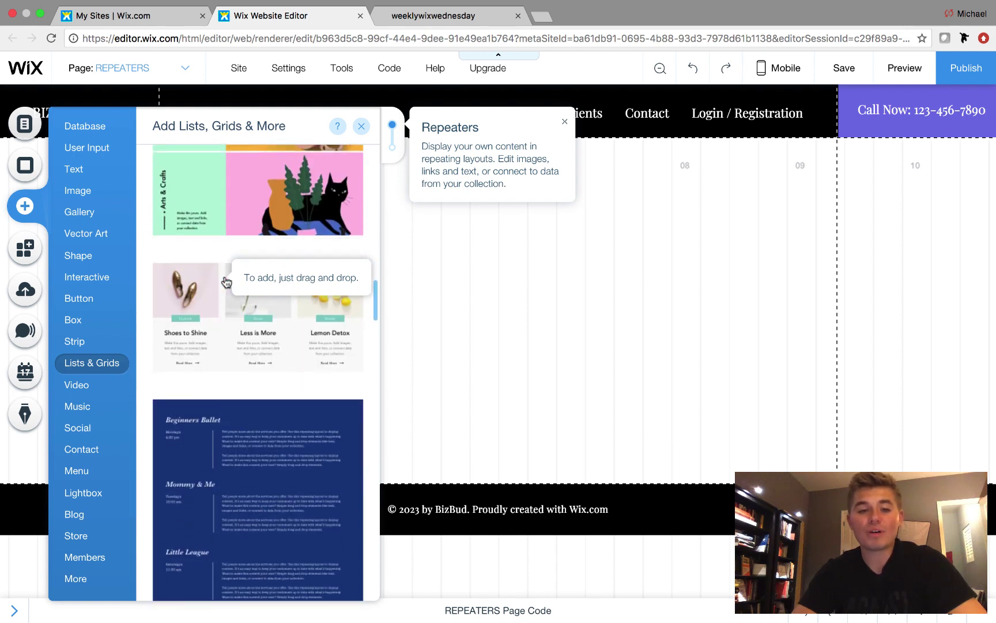
scroll(226, 281, "down", 10)
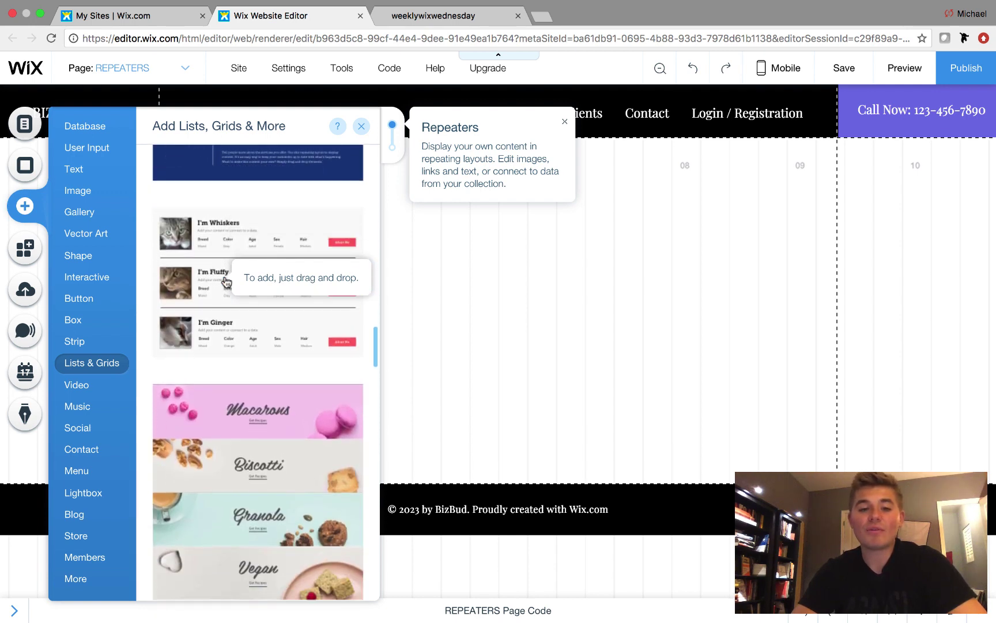
scroll(226, 281, "down", 5)
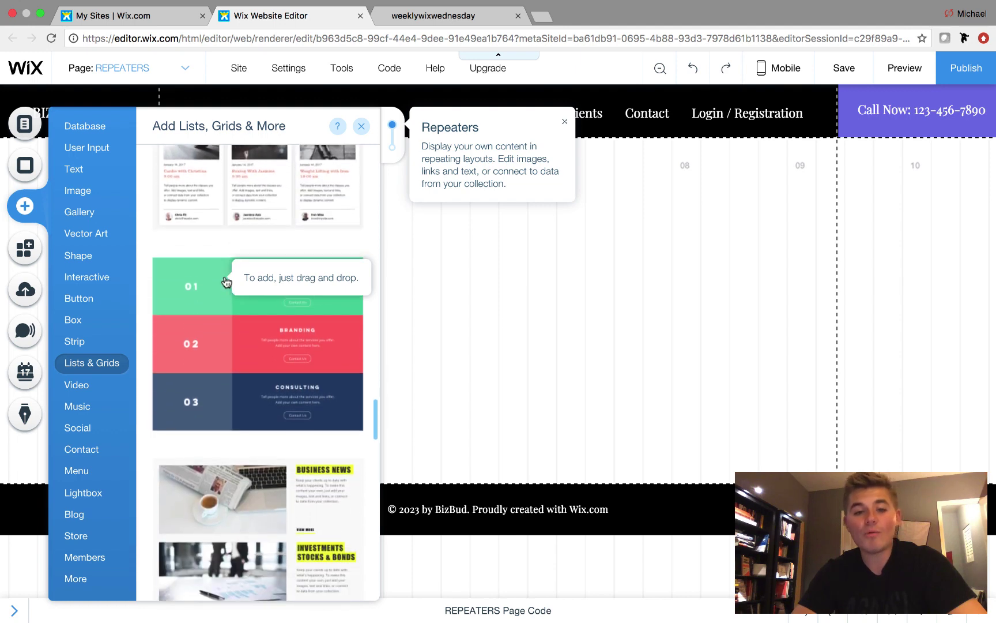
scroll(226, 281, "down", 6)
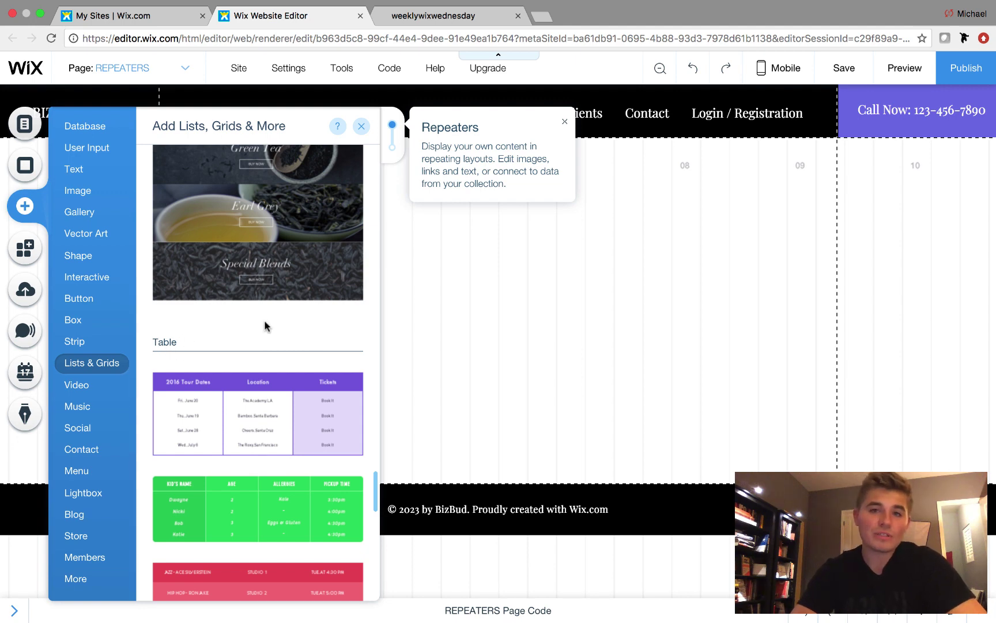
scroll(264, 330, "up", 6)
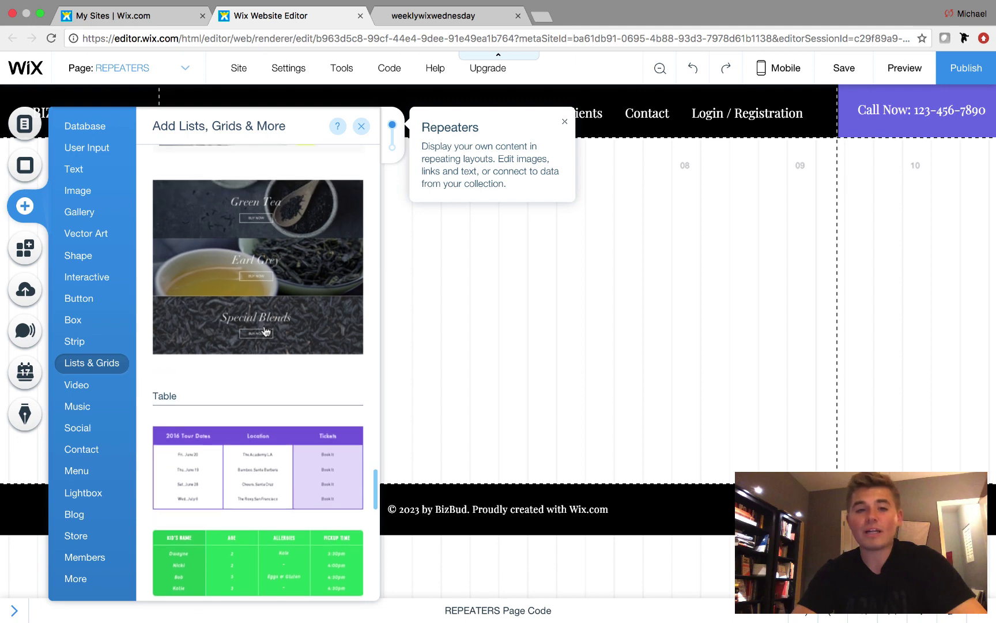
scroll(265, 330, "up", 4)
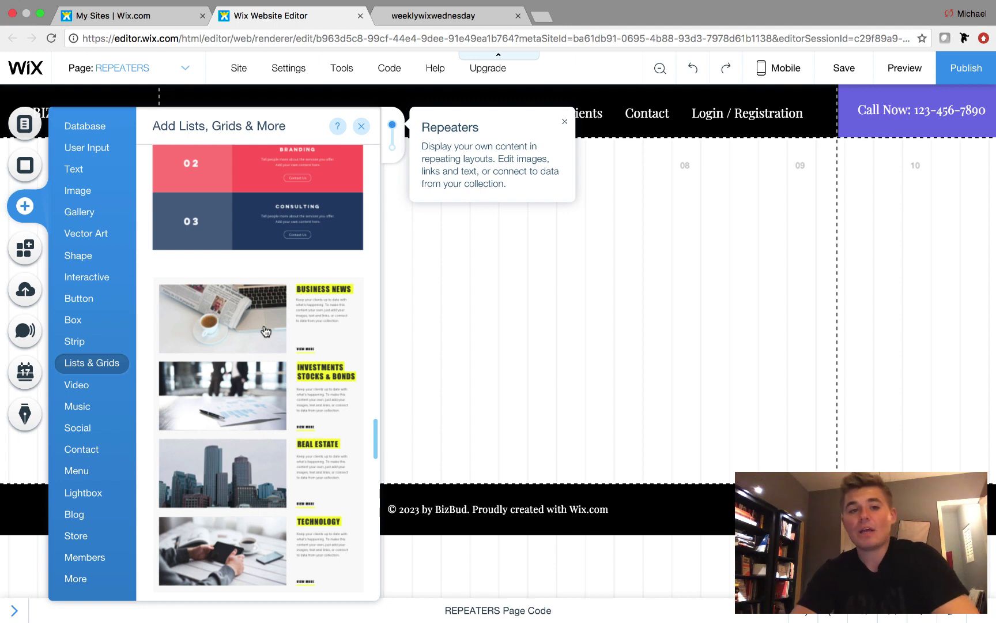
scroll(265, 331, "up", 10)
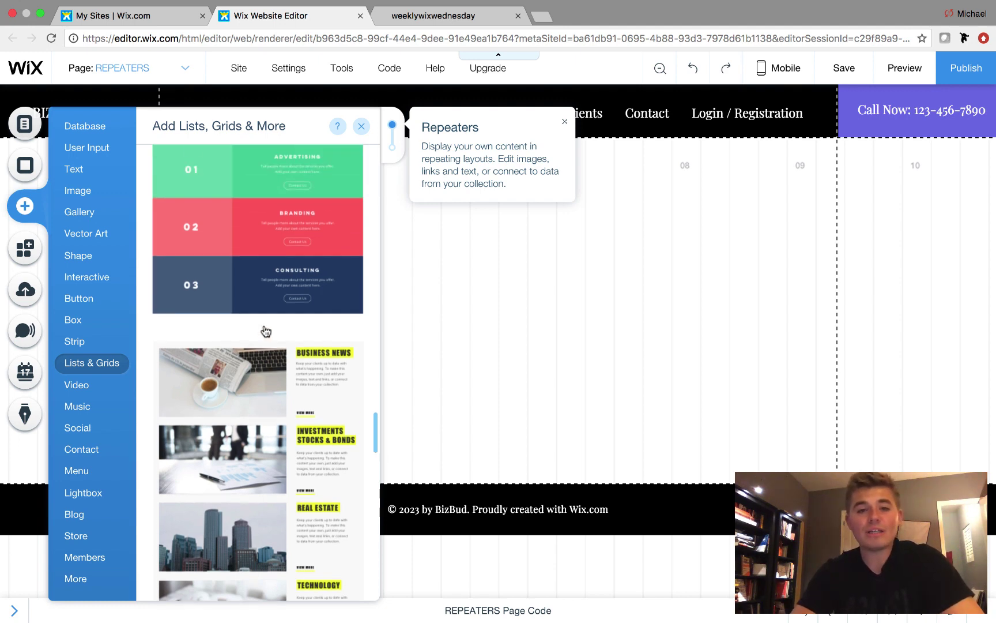
scroll(266, 330, "up", 10)
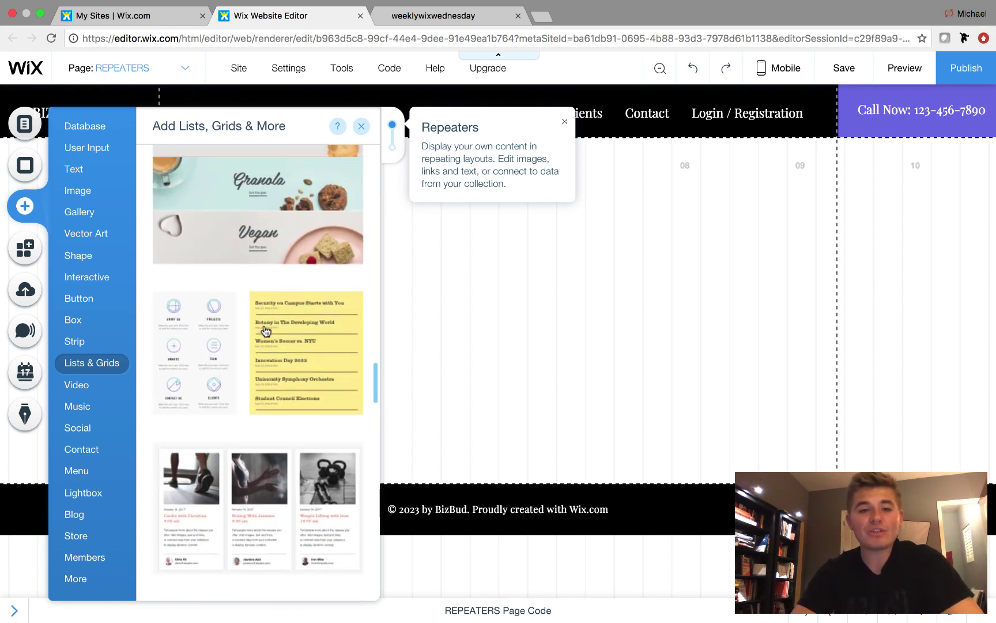
scroll(265, 331, "up", 5)
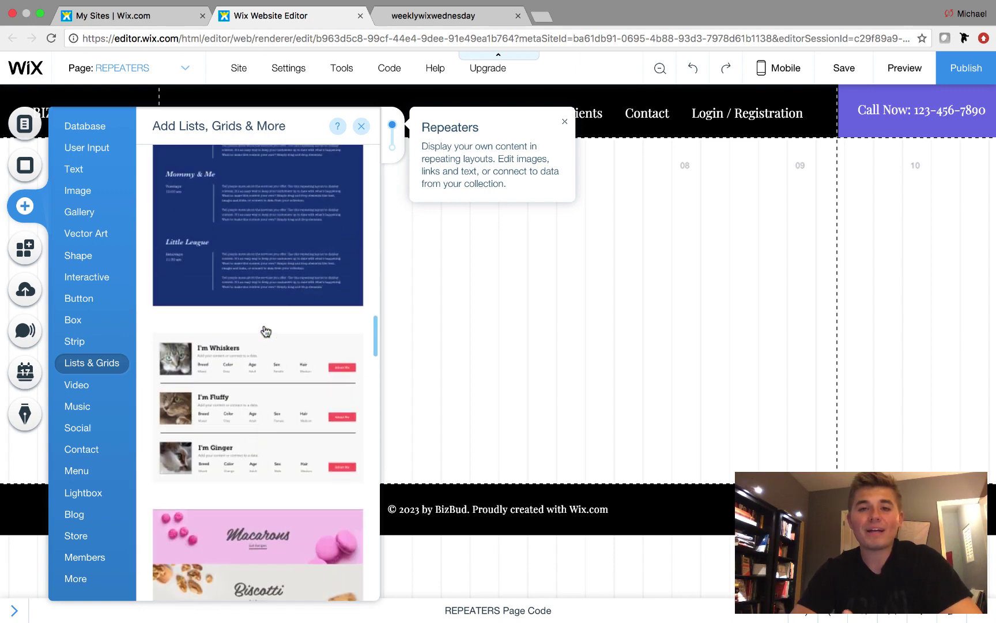
scroll(265, 330, "up", 8)
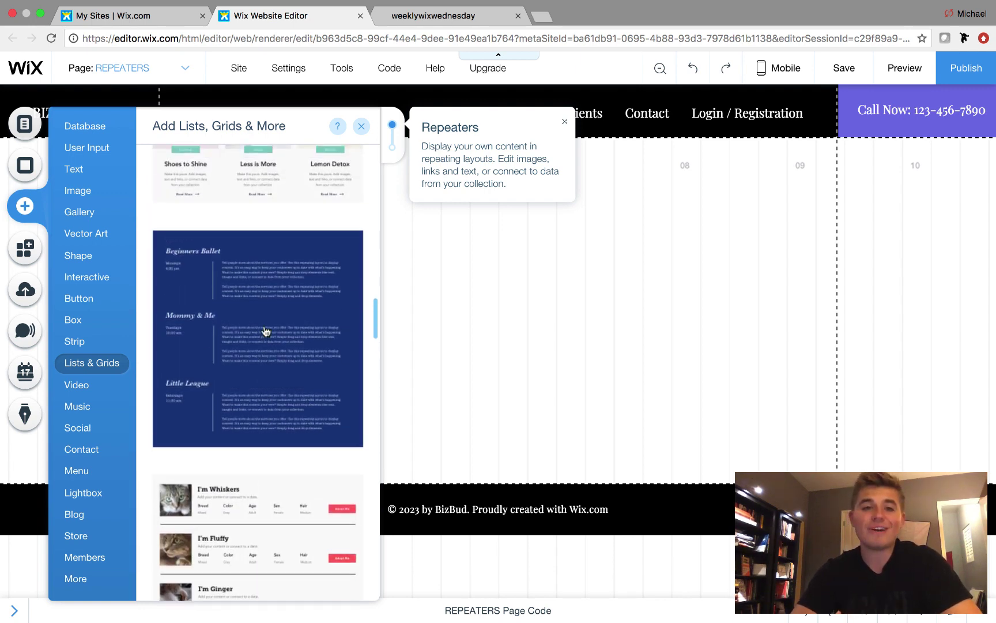
scroll(265, 331, "up", 3)
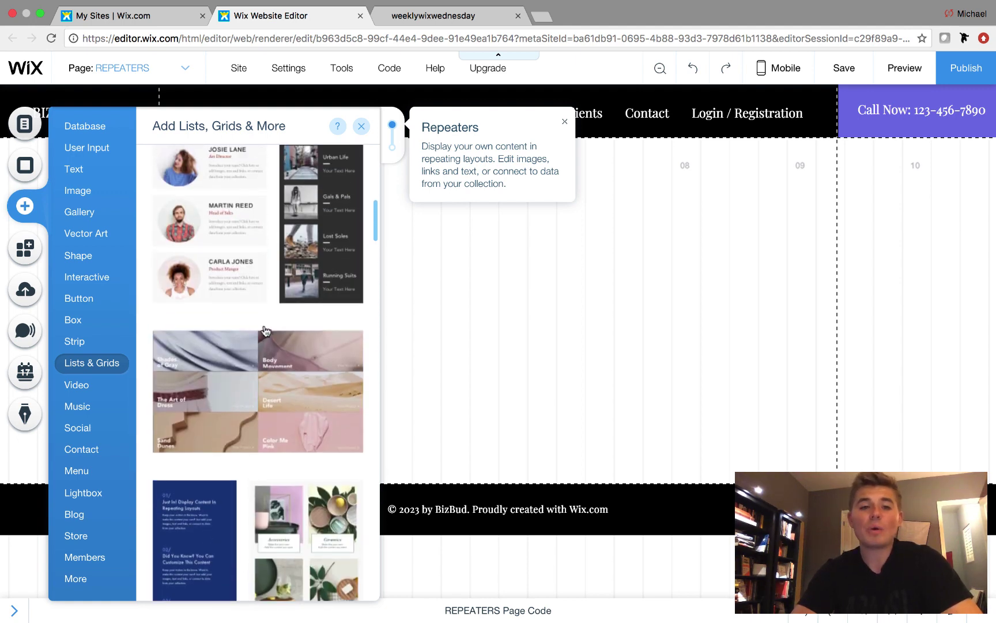
scroll(265, 331, "up", 2)
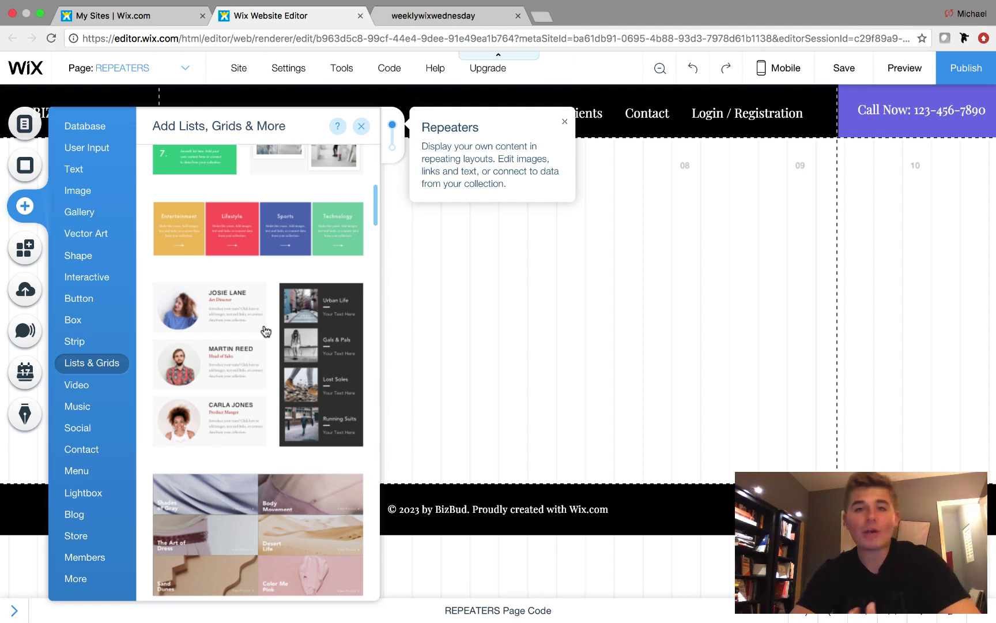
scroll(266, 330, "up", 2)
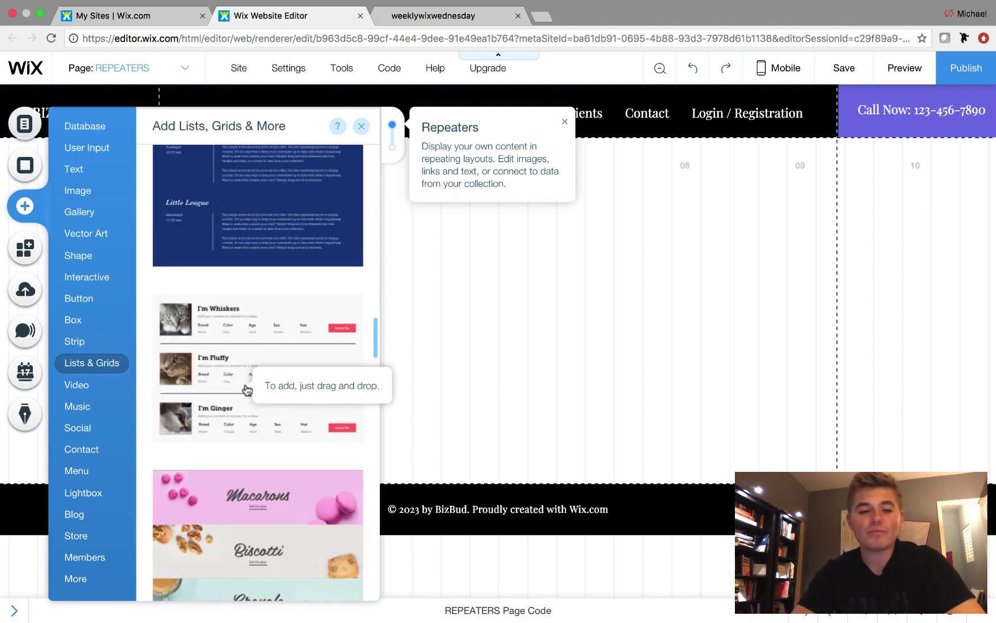
Add the repeater layout with Business News, Investments Stocks & Bonds, Real Estate and Technology items to the REPEATERS page, then deselect it.
scroll(246, 390, "down", 5)
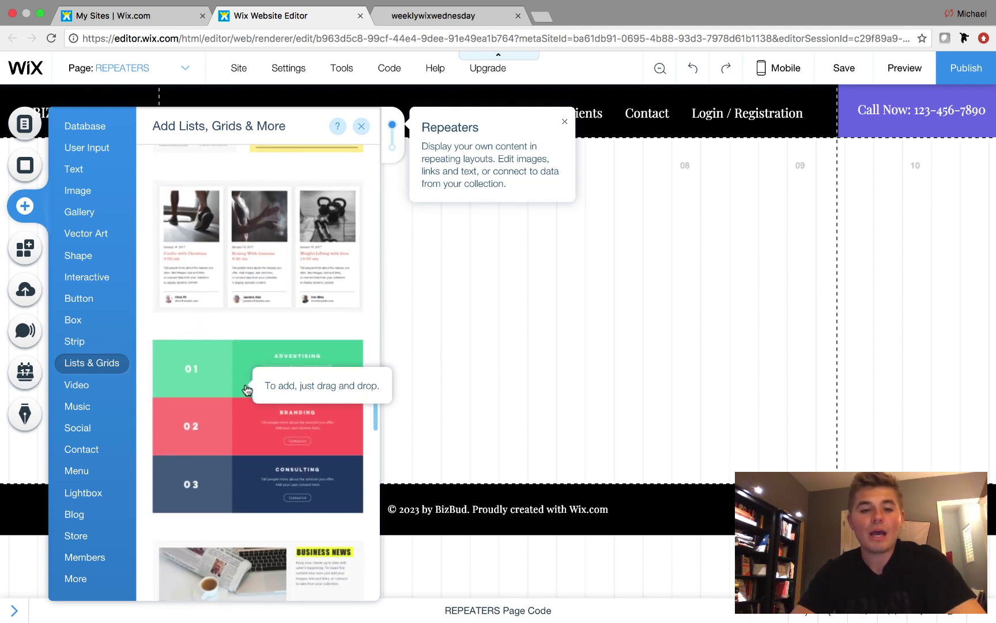
scroll(247, 391, "down", 3)
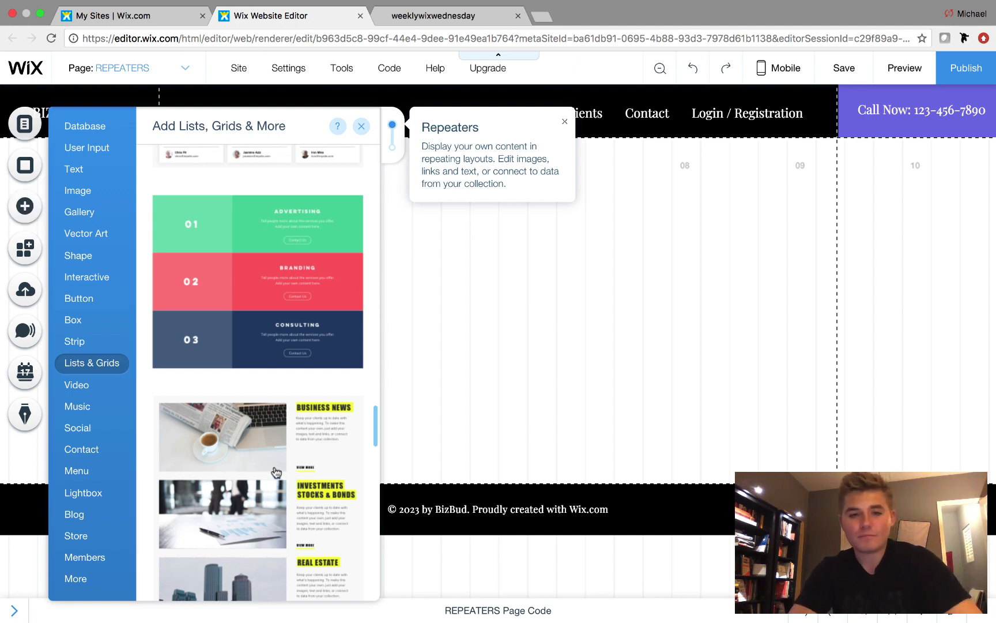
left_click(276, 473)
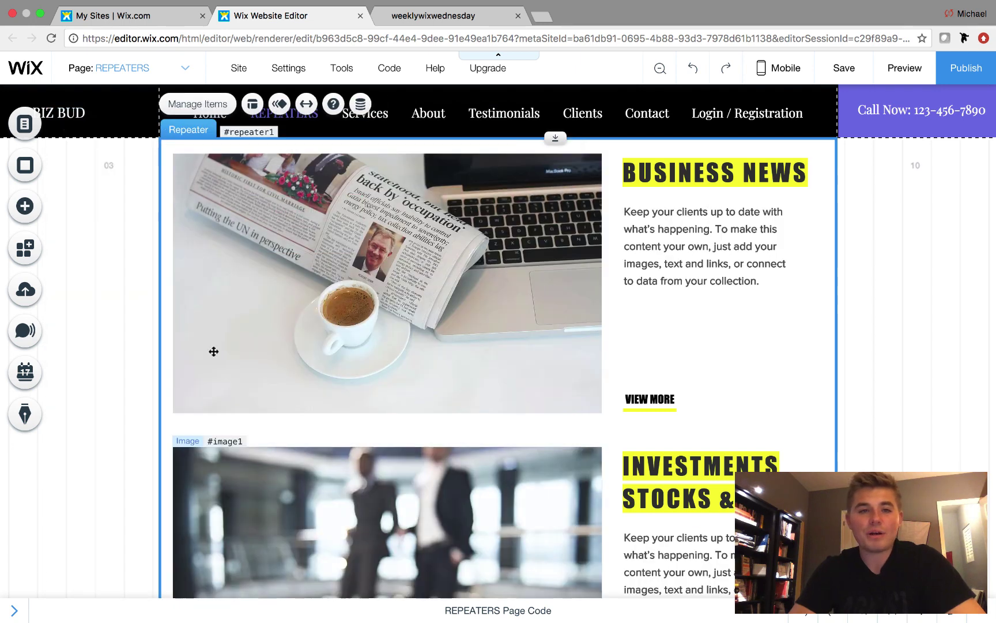
left_click(108, 326)
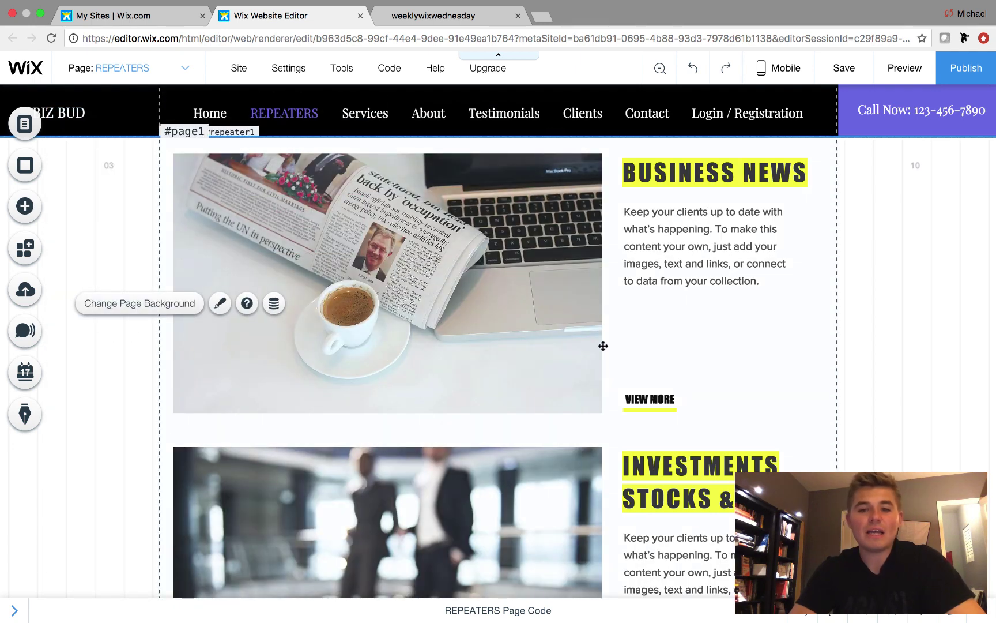
scroll(624, 355, "down", 2)
scroll(625, 355, "up", 2)
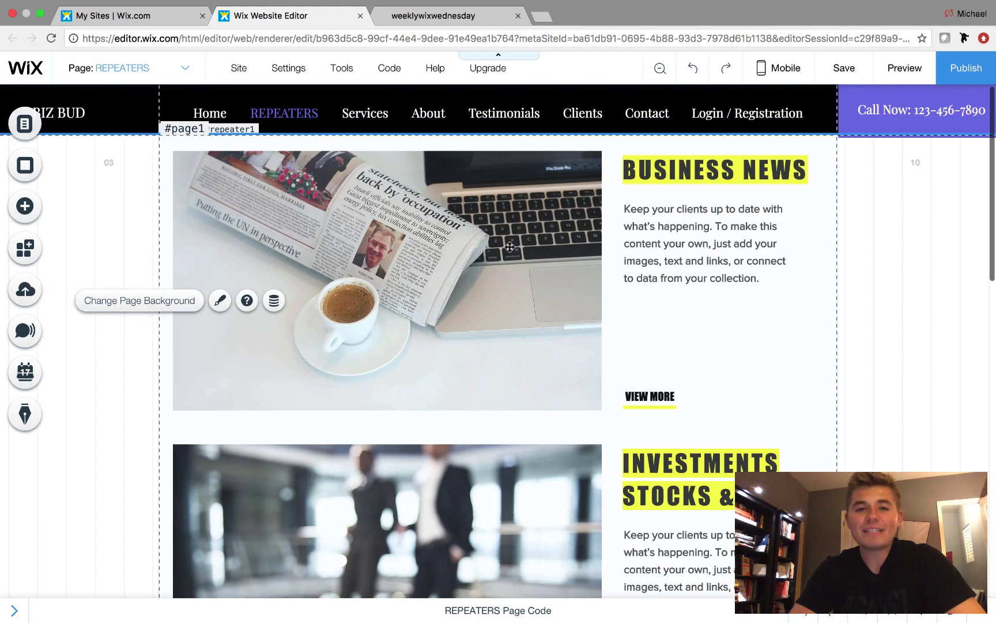
scroll(509, 353, "down", 2)
scroll(510, 355, "up", 2)
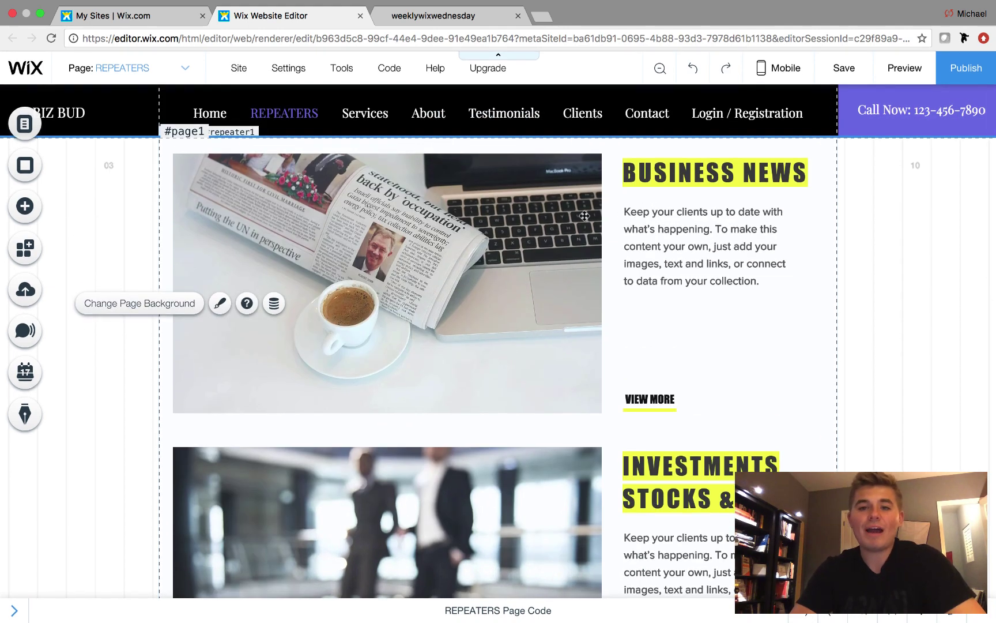
Look over the repeater's items on the REPEATERS page, from Business News down to Technology.
scroll(560, 330, "down", 5)
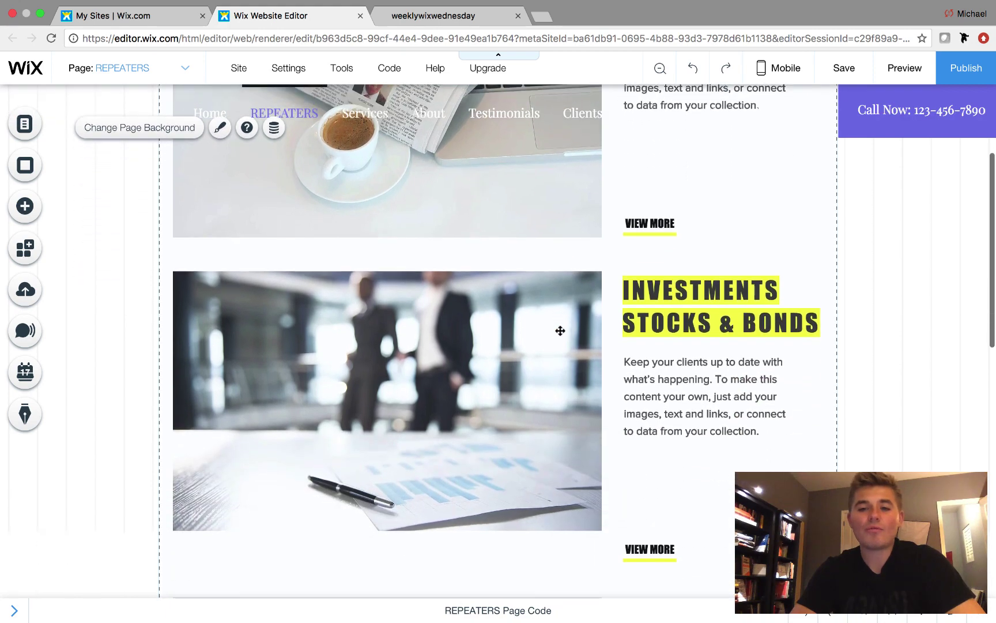
scroll(560, 331, "up", 8)
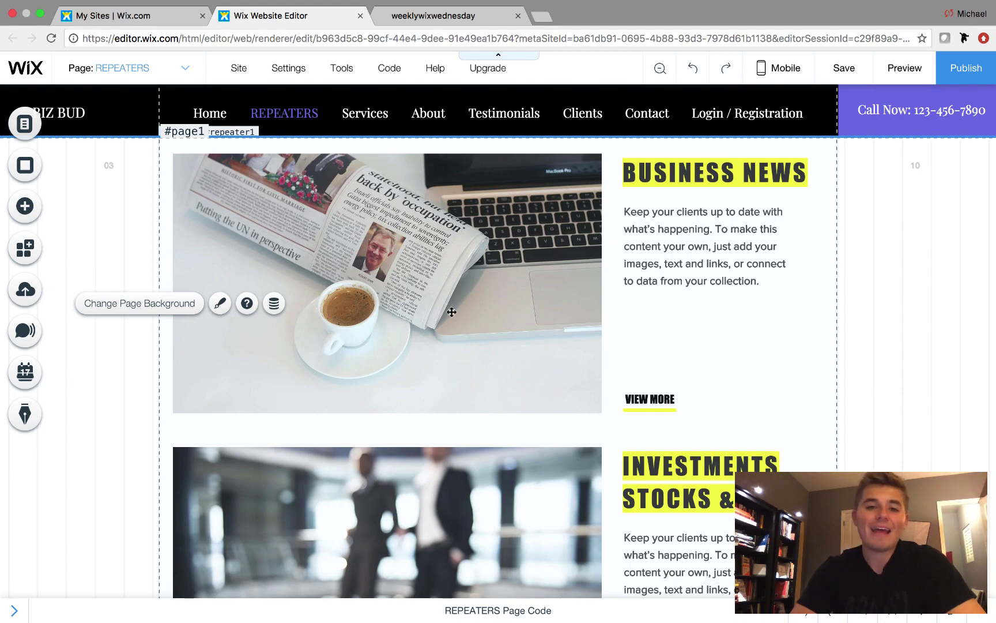
scroll(523, 381, "down", 12)
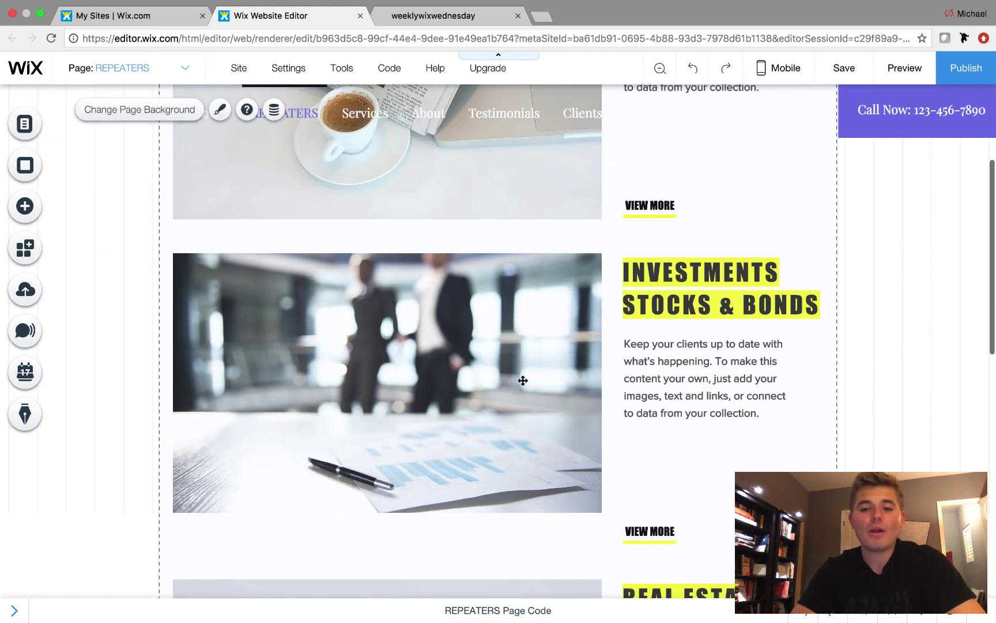
scroll(523, 380, "down", 15)
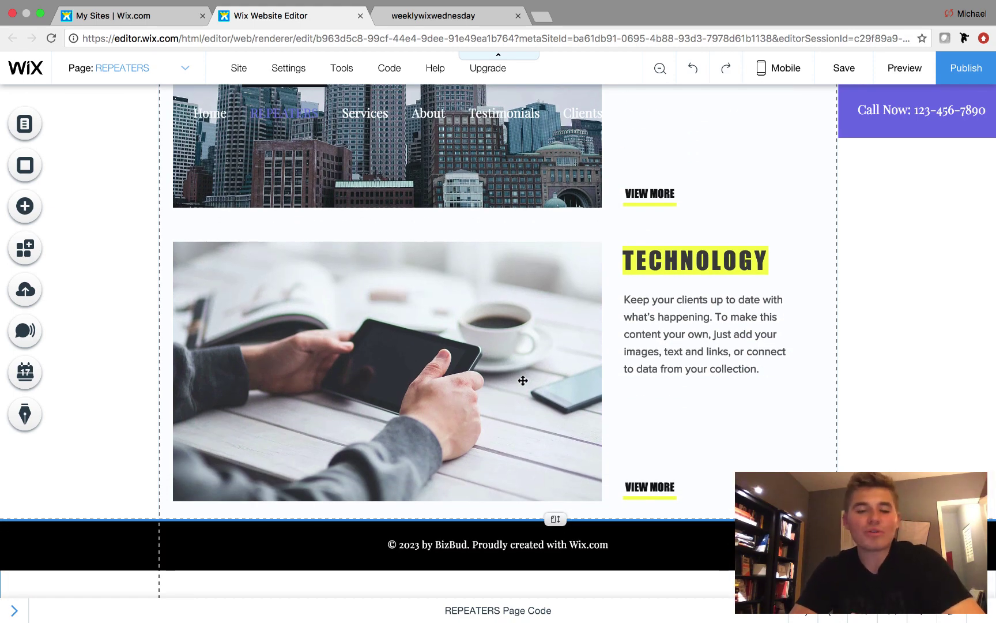
scroll(522, 381, "up", 20)
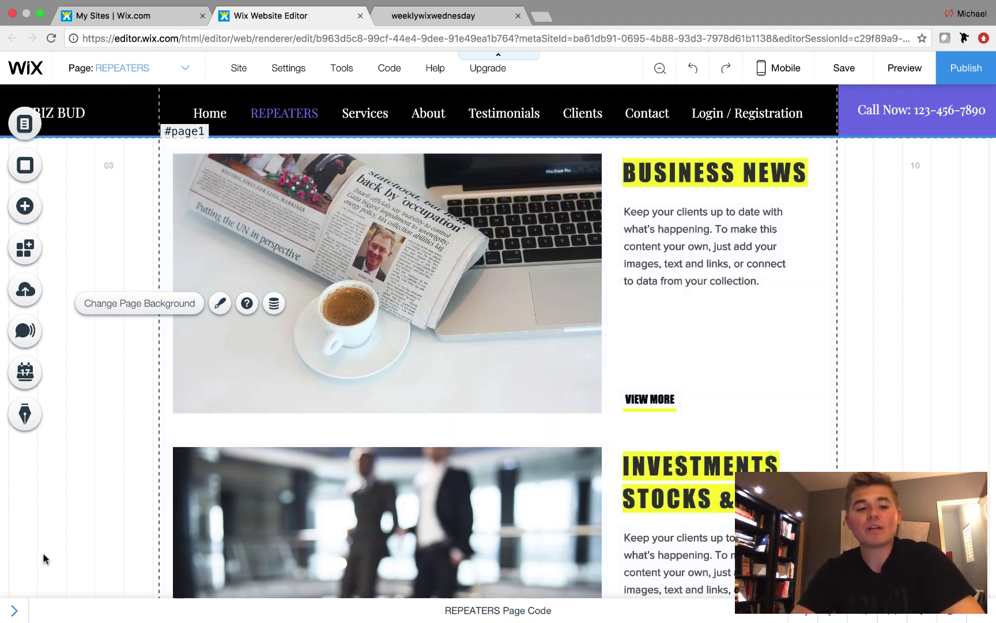
Create a database collection named BlogPosts for Site Content from the Site Structure sidebar.
left_click(15, 611)
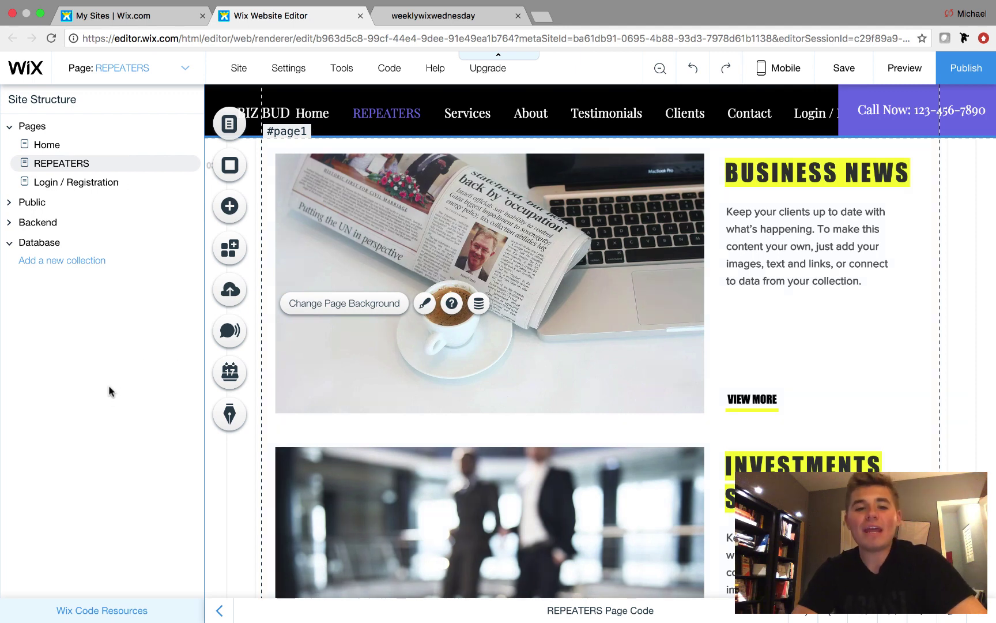
left_click(66, 261)
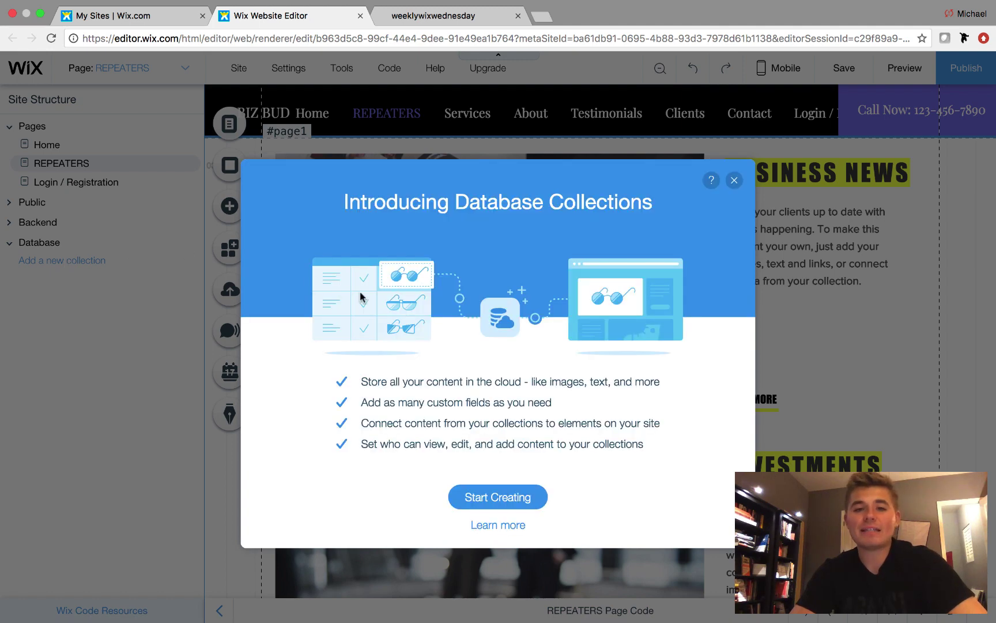
left_click(498, 497)
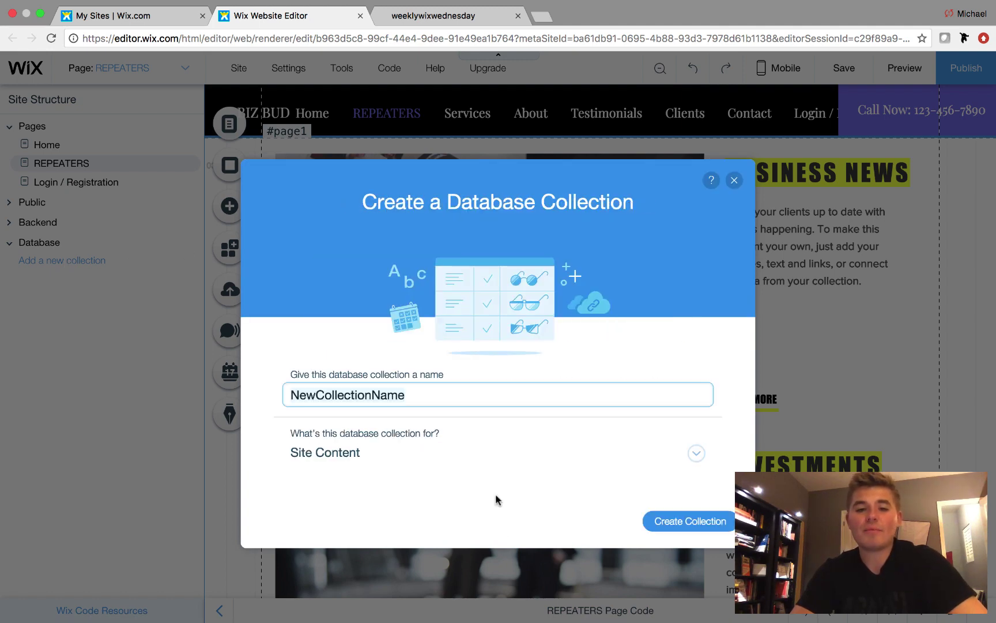
key("BackSpace")
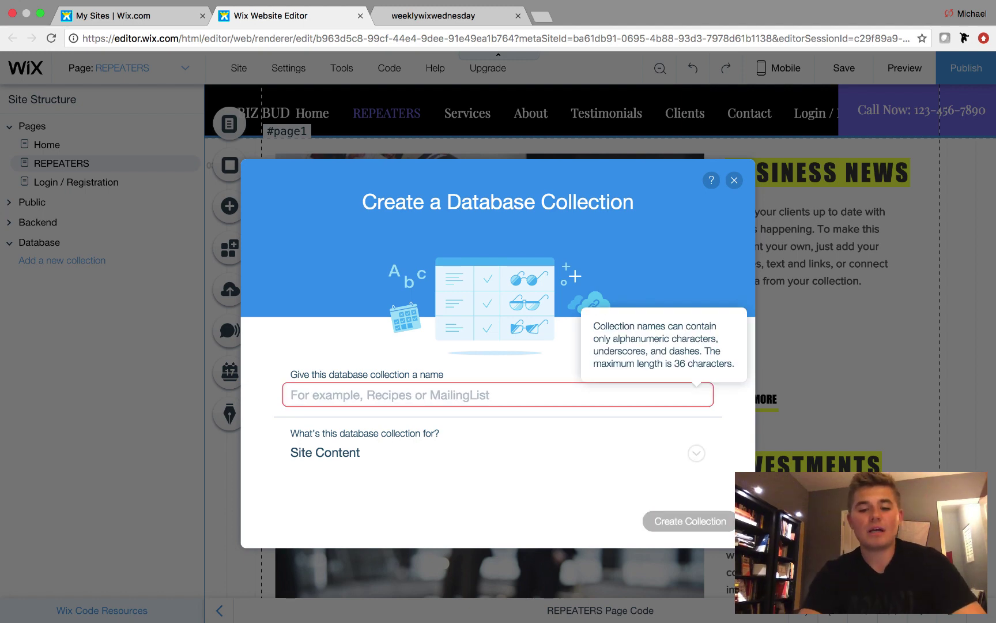
type("Blog")
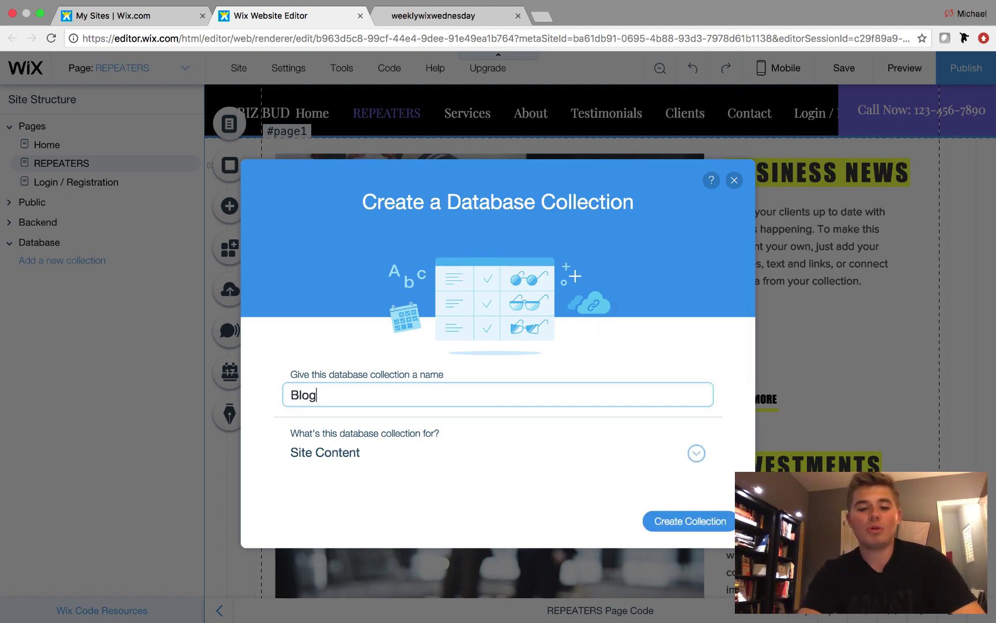
type("Pos")
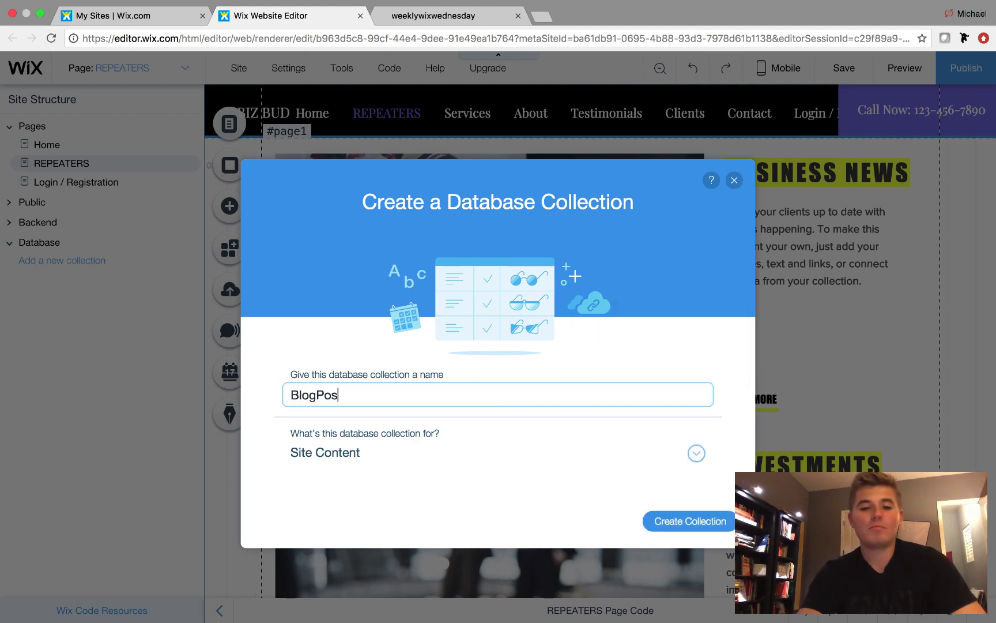
type("ts")
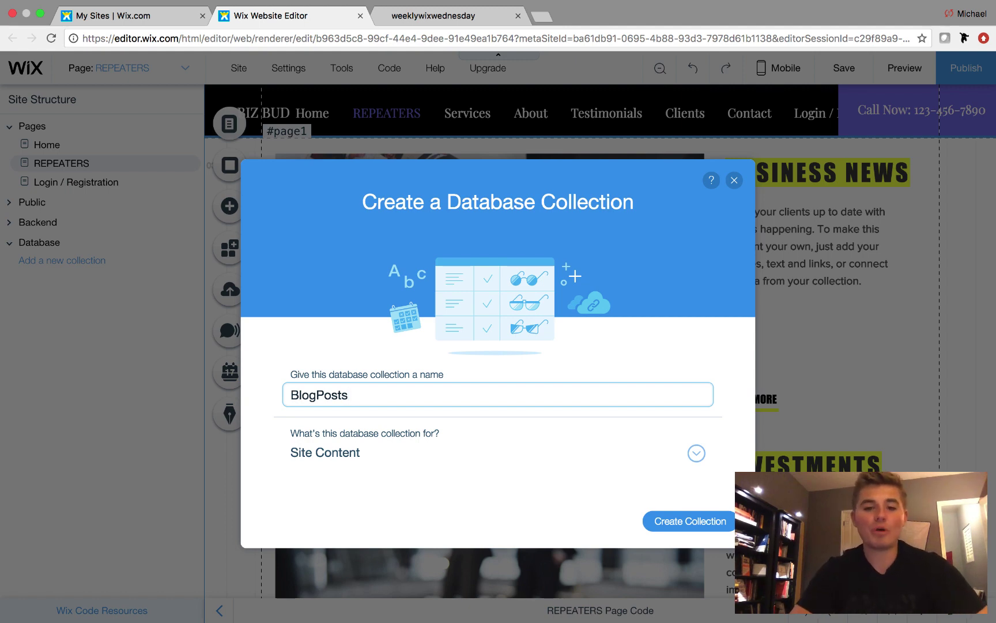
left_click(324, 457)
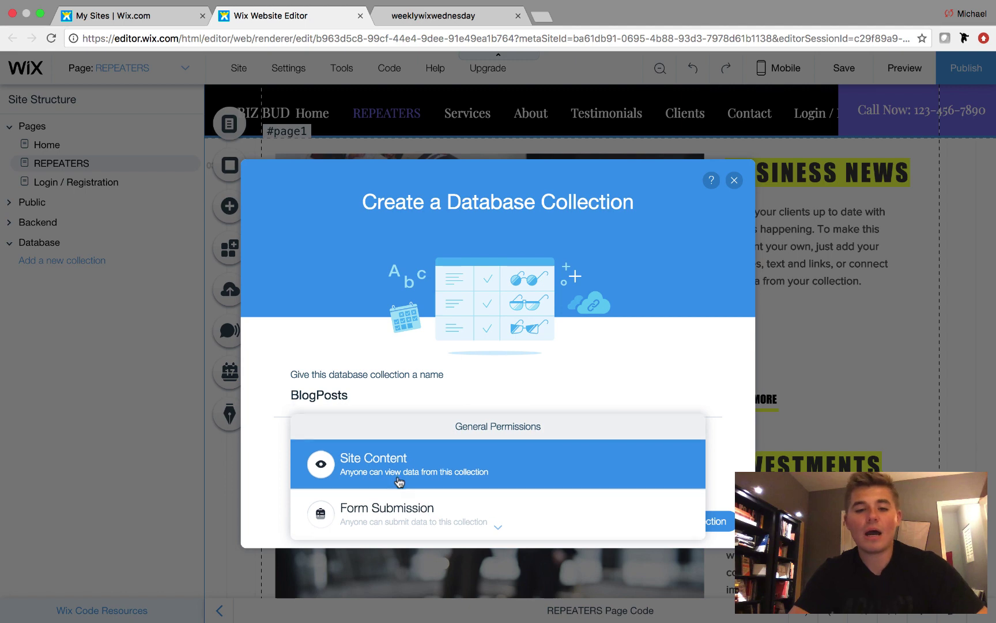
left_click(401, 424)
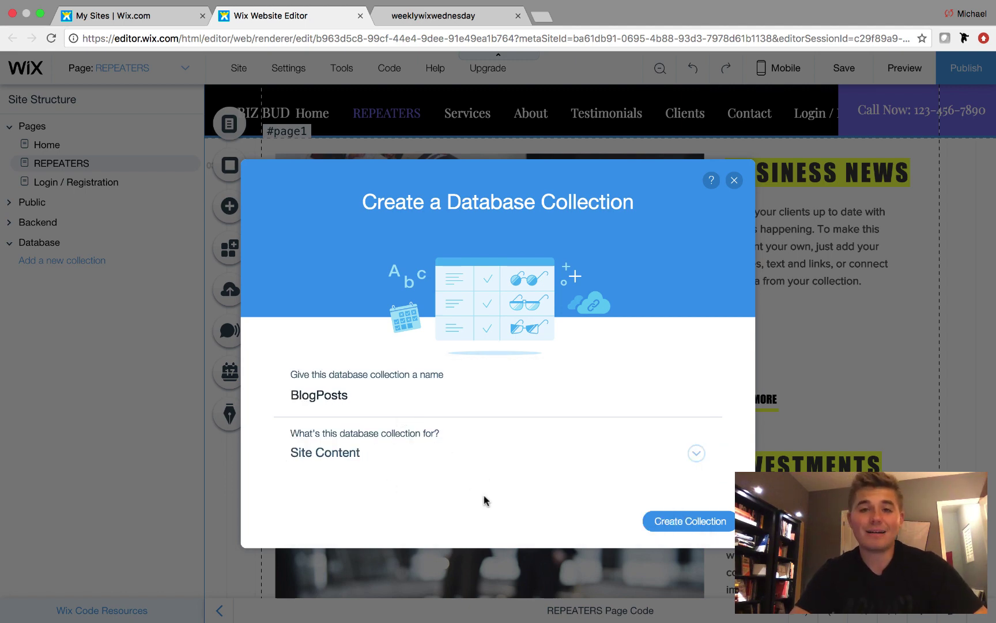
left_click(694, 521)
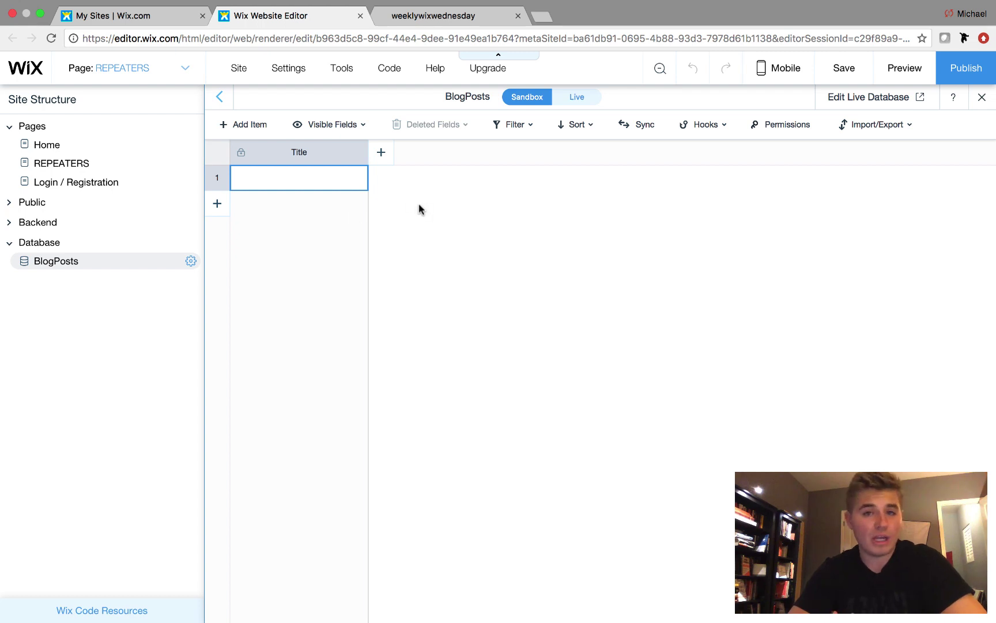
Add a Text field named BlogTitle to the BlogPosts collection.
left_click(382, 159)
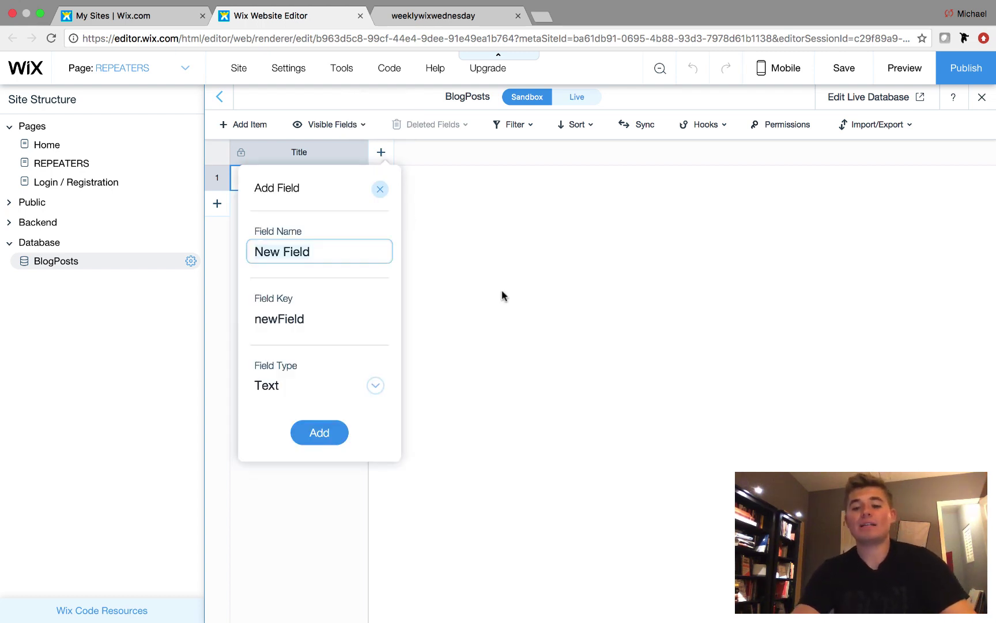
key("BackSpace")
type("BlogTitle")
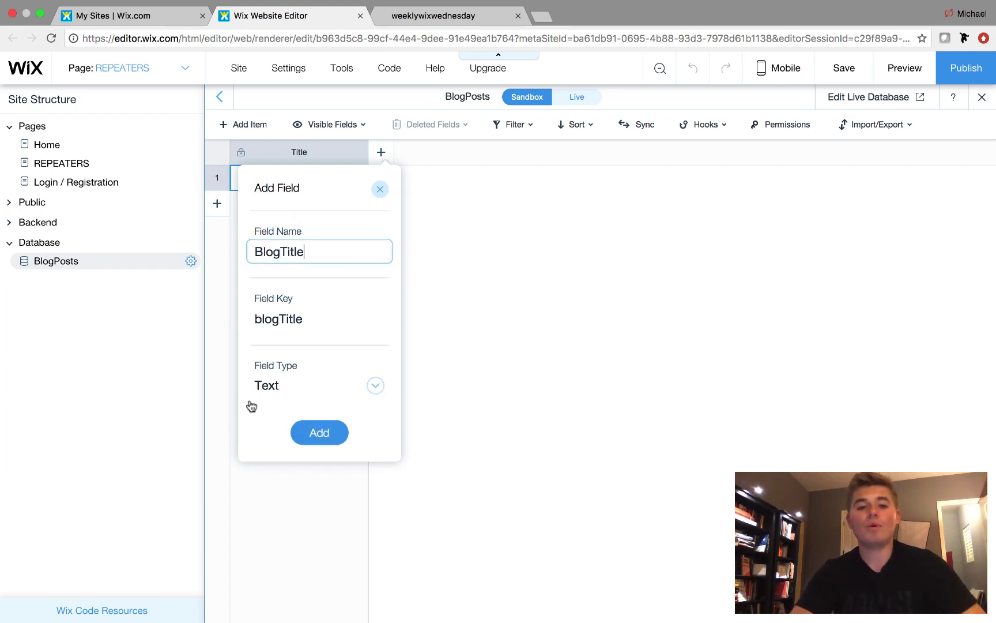
left_click(322, 429)
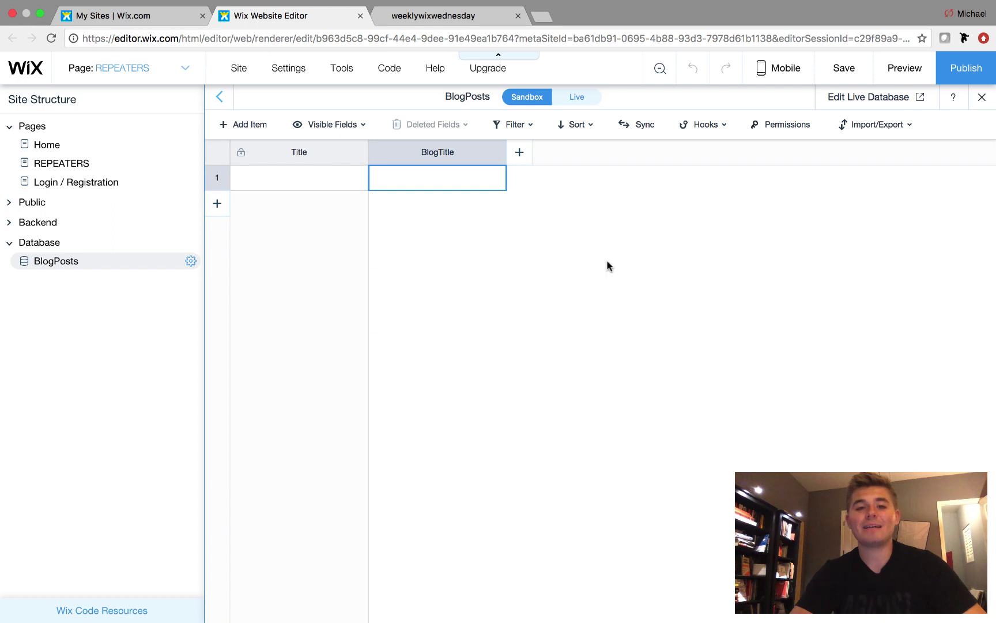
Add a Text field named BlogDescription to the BlogPosts collection.
left_click(520, 152)
key("BackSpace")
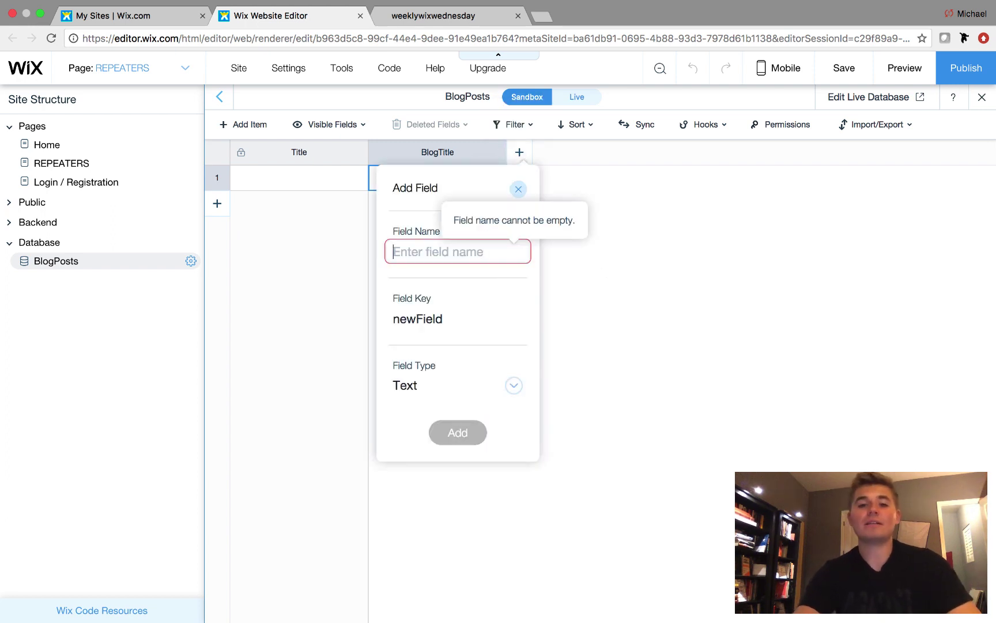
type("Bl")
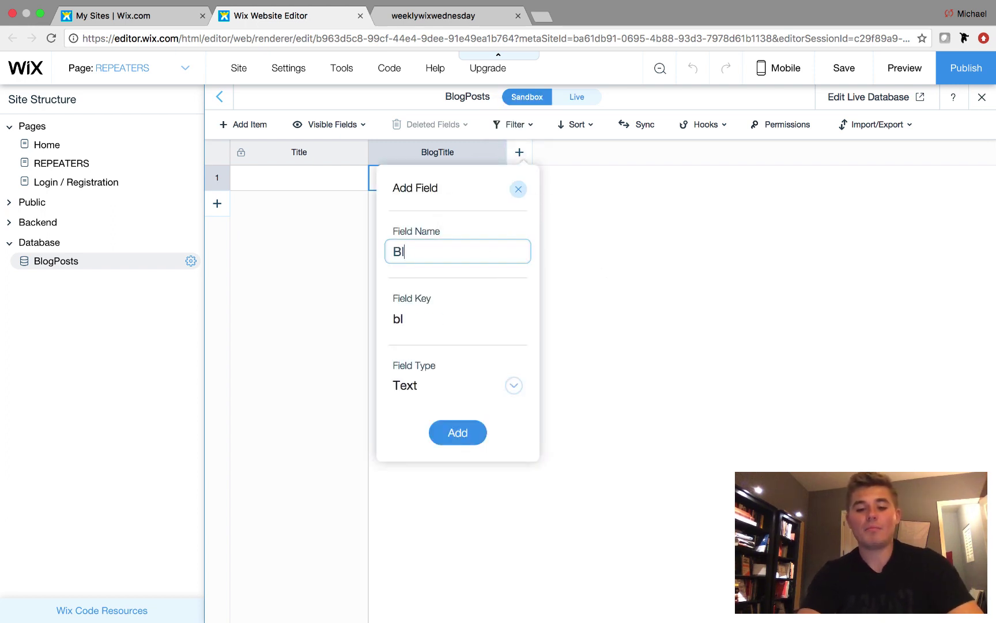
type("ogDes")
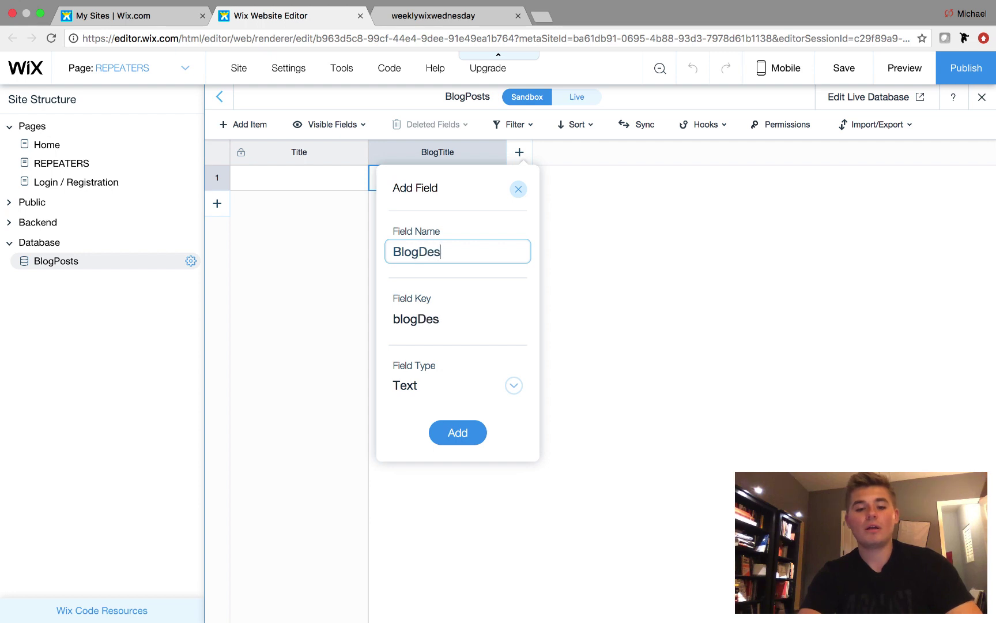
type("cription")
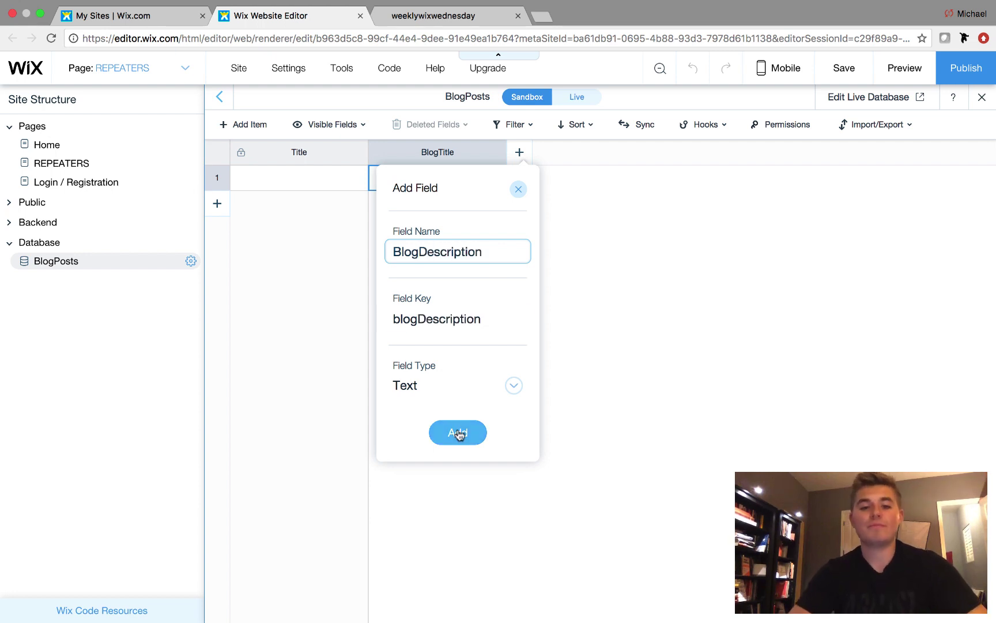
left_click(455, 434)
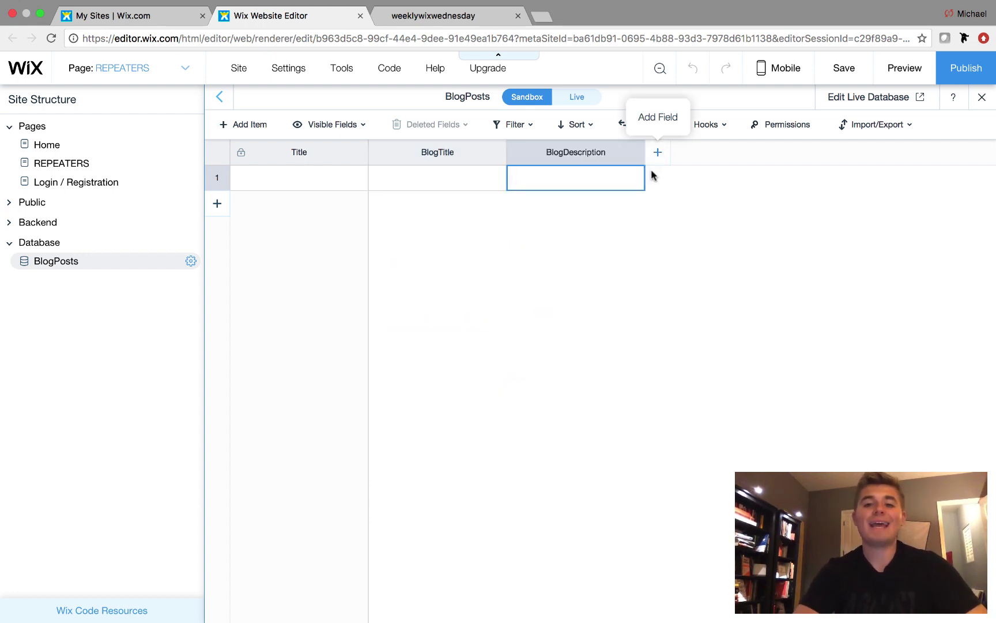
Add a field named PostImage with the field type Image to the BlogPosts collection.
left_click(658, 152)
key("BackSpace")
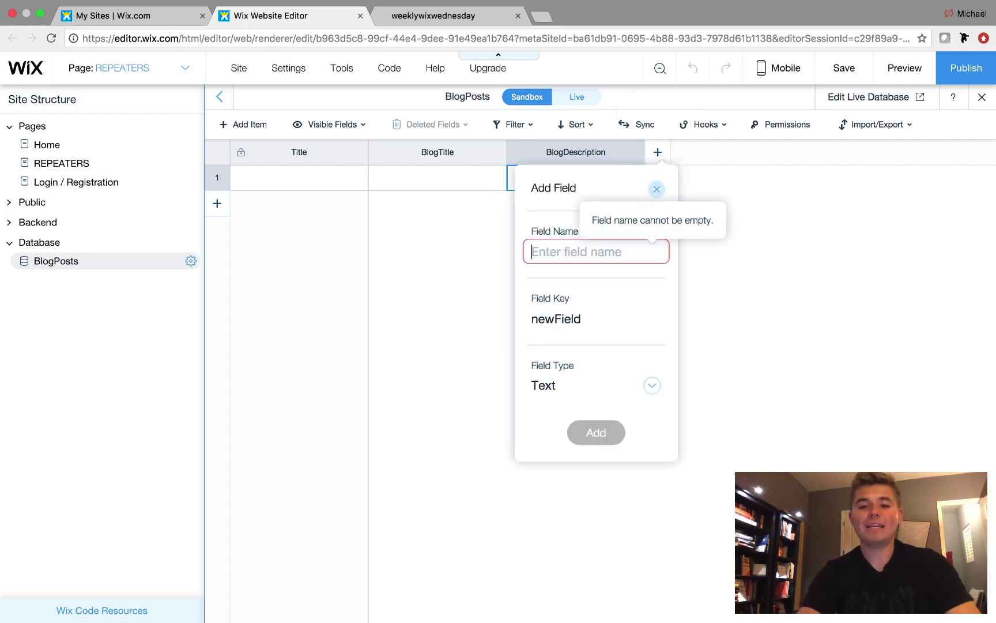
type("PostImage")
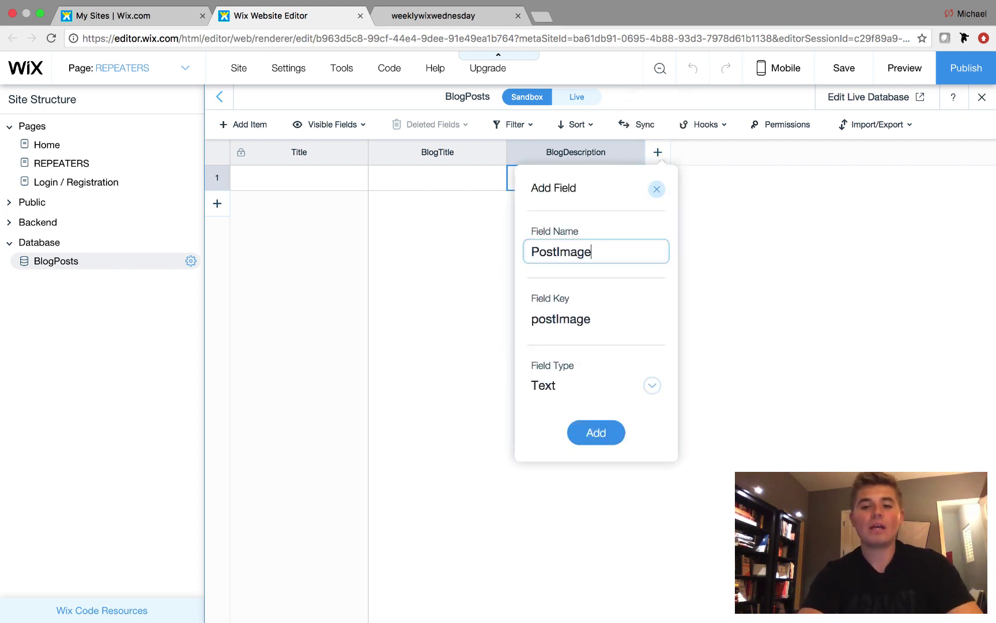
left_click(559, 388)
left_click(559, 388)
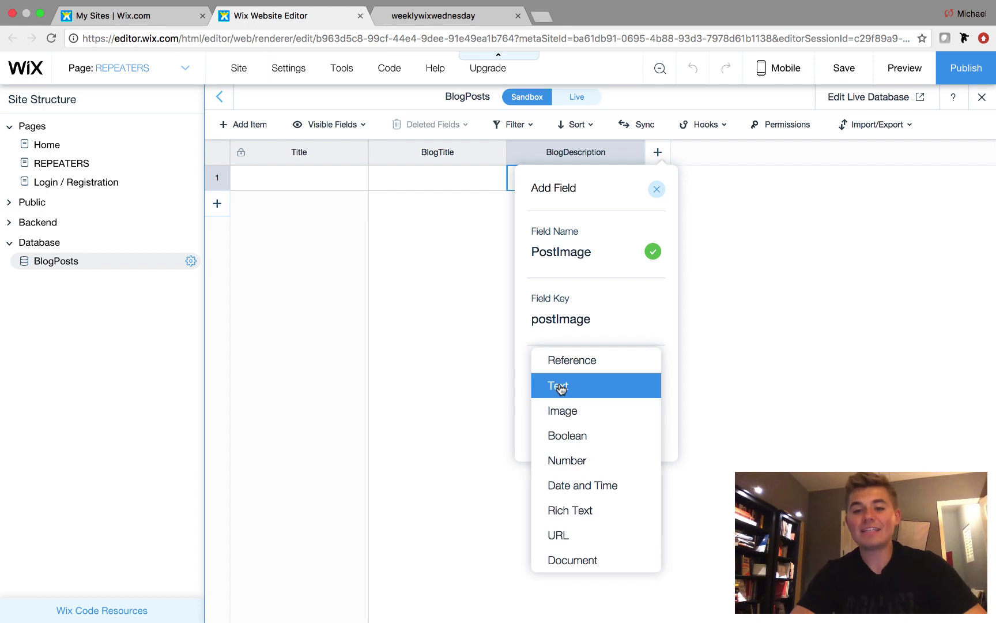
left_click(574, 412)
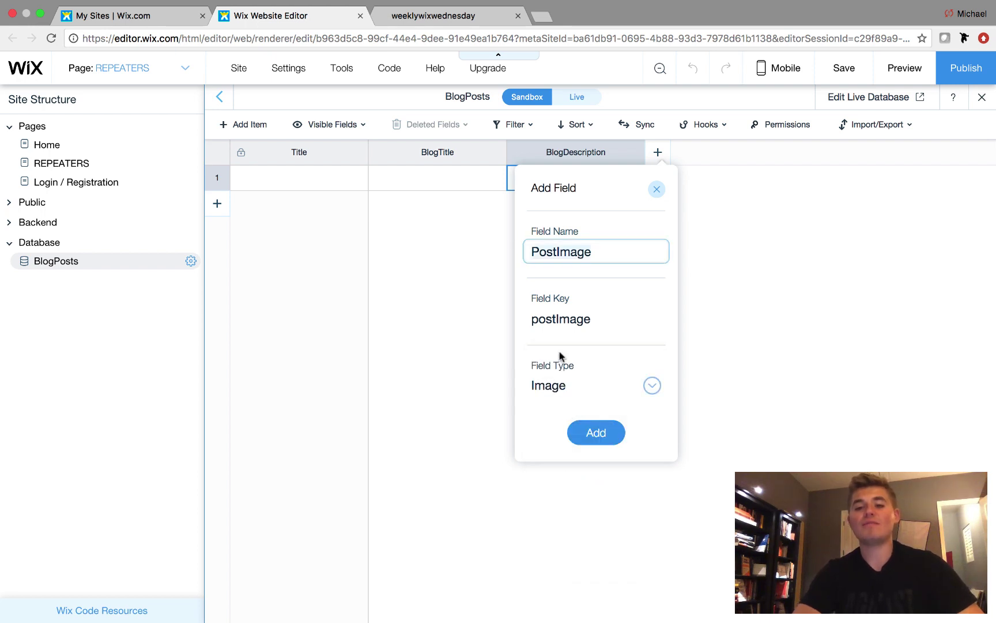
left_click(599, 438)
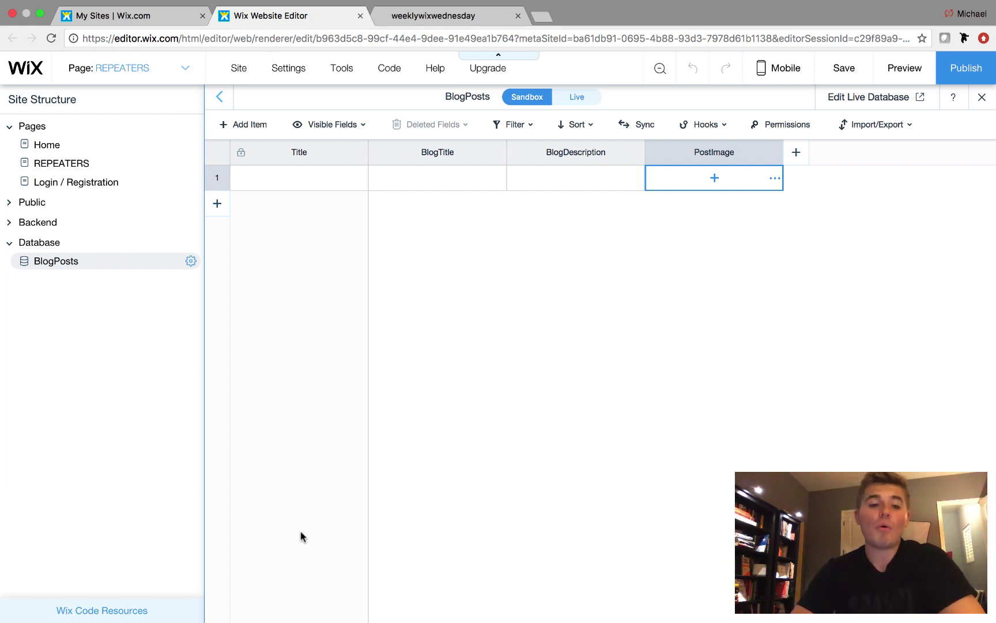
Collapse the Site Structure sidebar and return from the BlogPosts collection to the REPEATERS page.
left_click(212, 103)
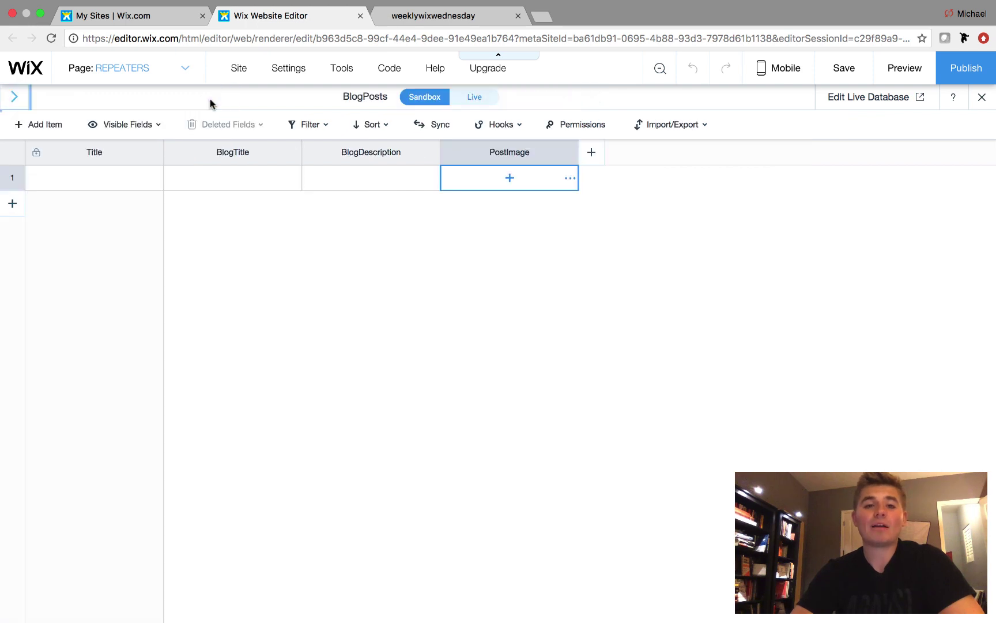
left_click(15, 98)
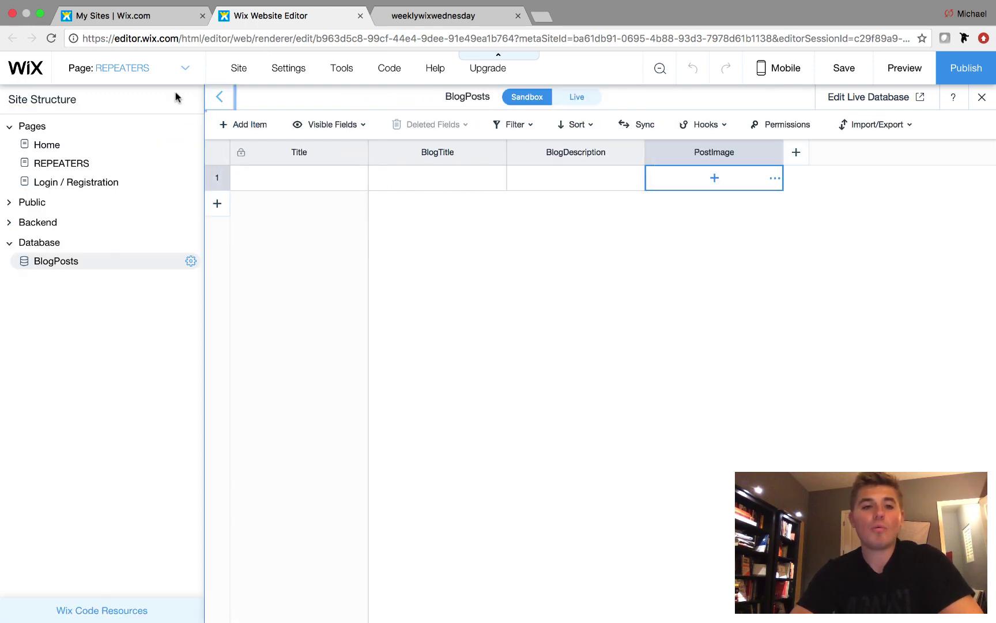
left_click_drag(202, 375, 2, 368)
left_click(154, 69)
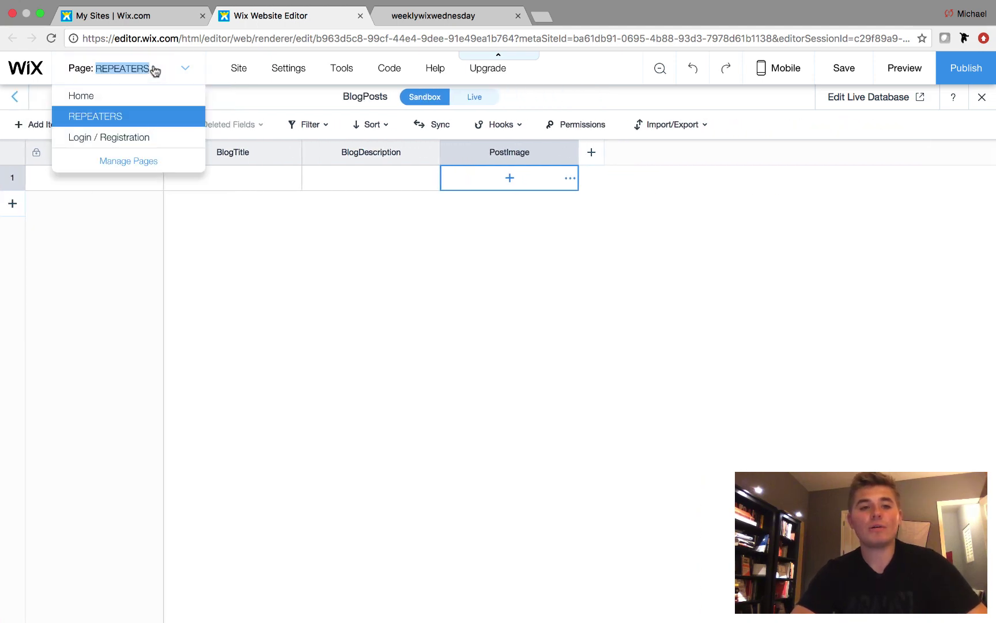
left_click(128, 117)
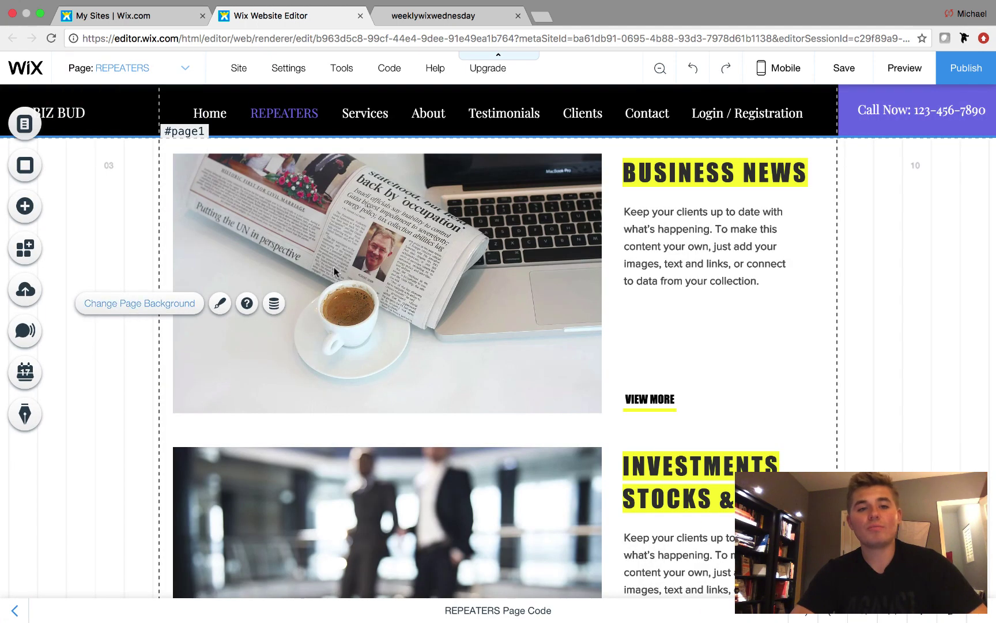
scroll(934, 283, "down", 2)
scroll(934, 284, "up", 3)
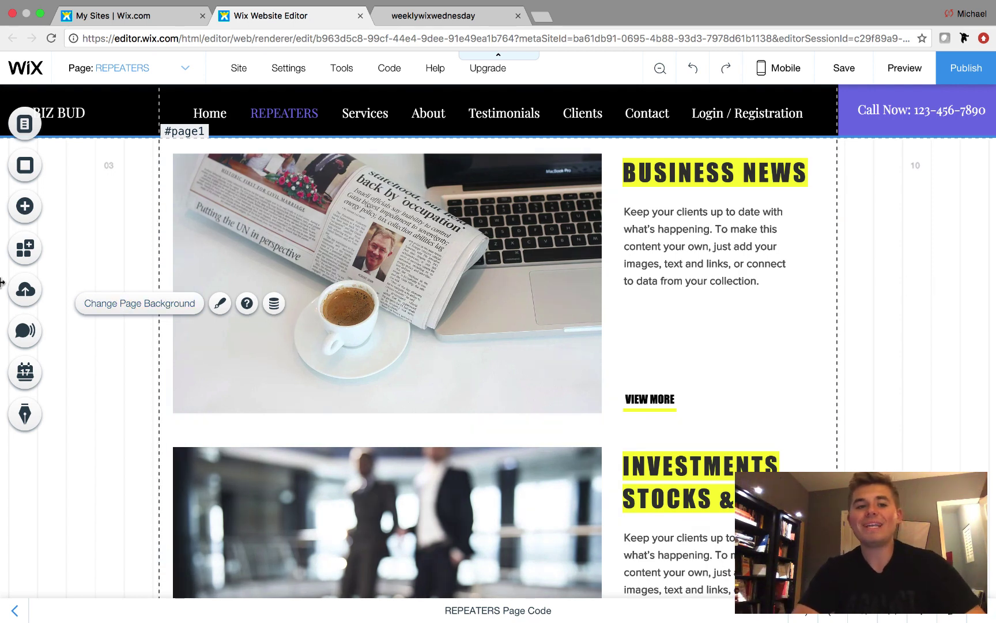
Add a dataset element to the REPEATERS page and place it in the empty margin beside the repeater.
left_click(23, 207)
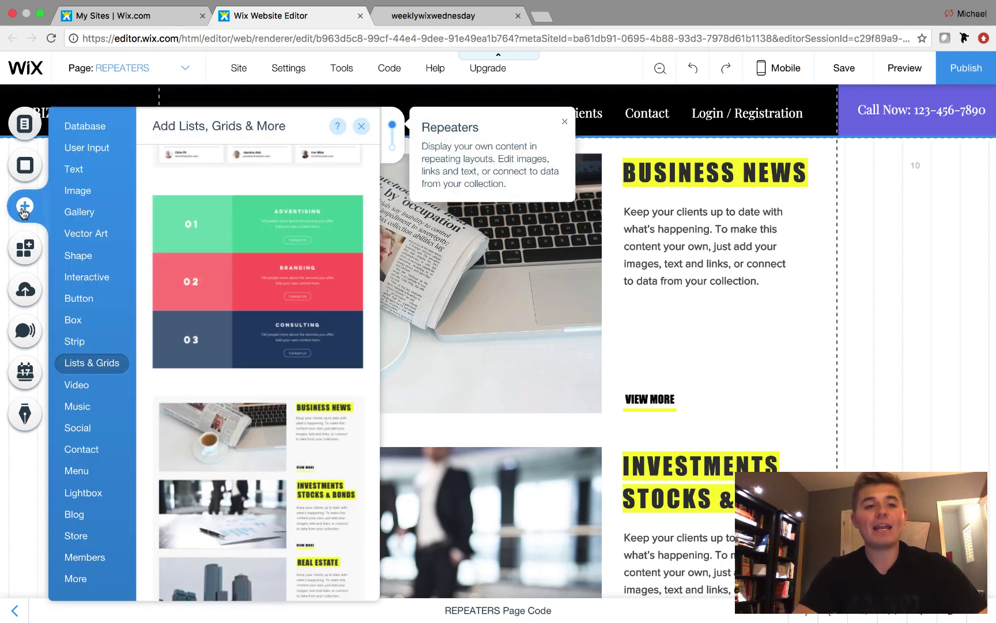
left_click(87, 148)
left_click(89, 134)
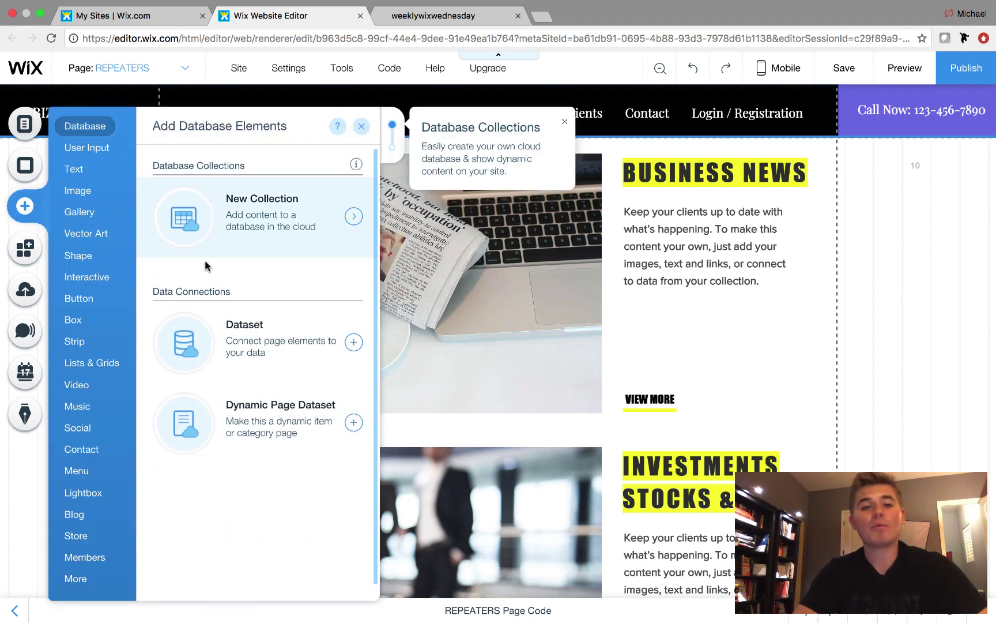
left_click(254, 340)
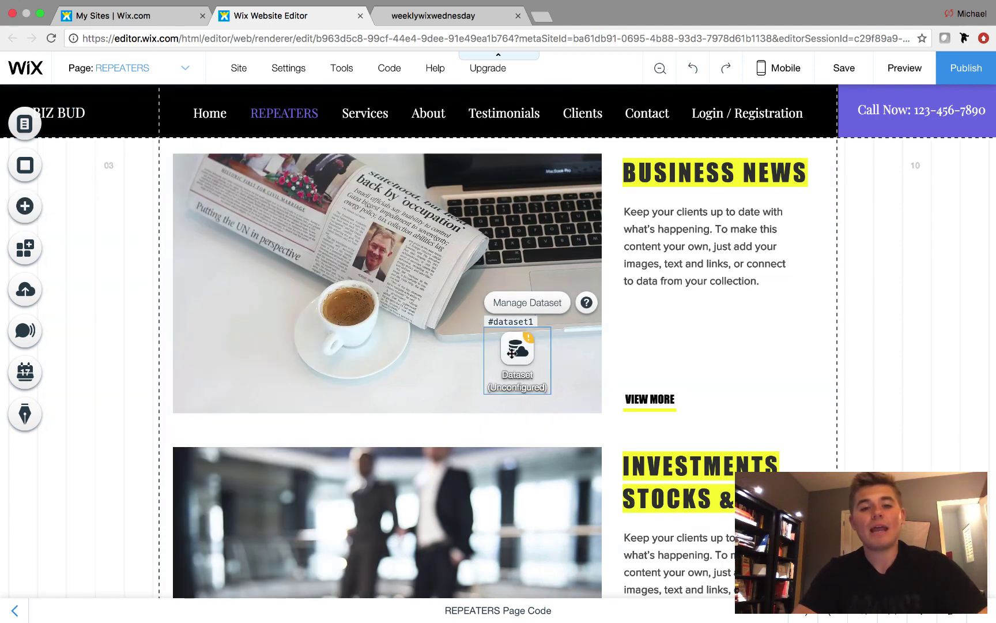
left_click_drag(508, 346, 83, 261)
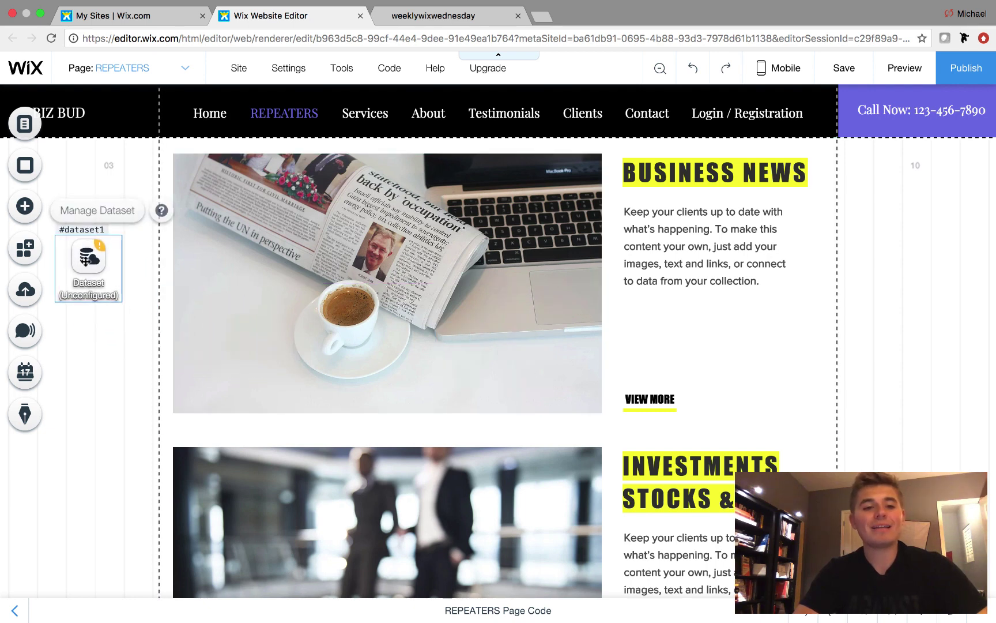
Connect the new dataset to the BlogPosts collection and close its settings.
left_click(96, 212)
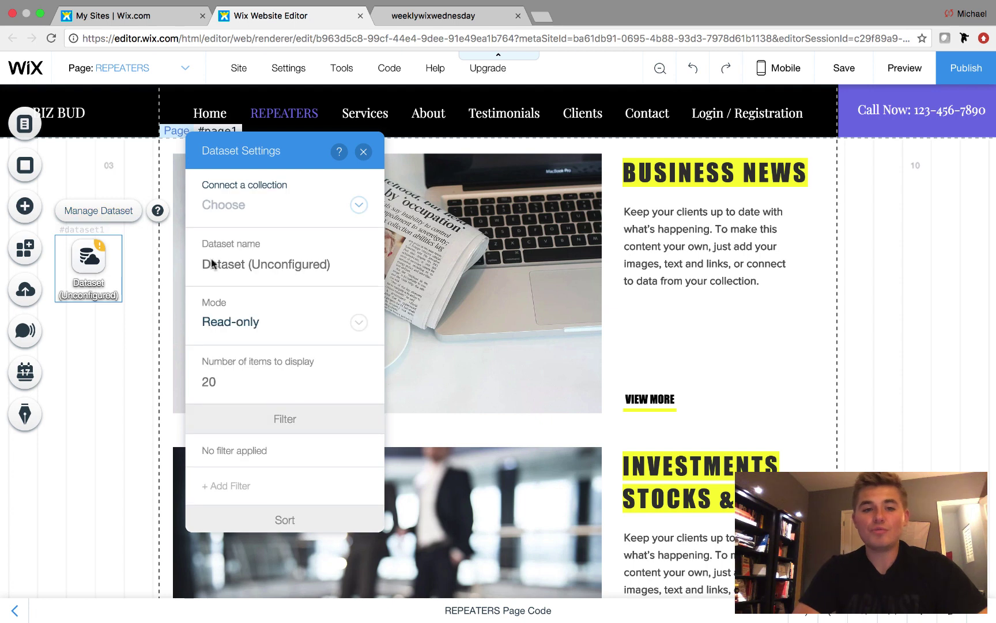
left_click(296, 201)
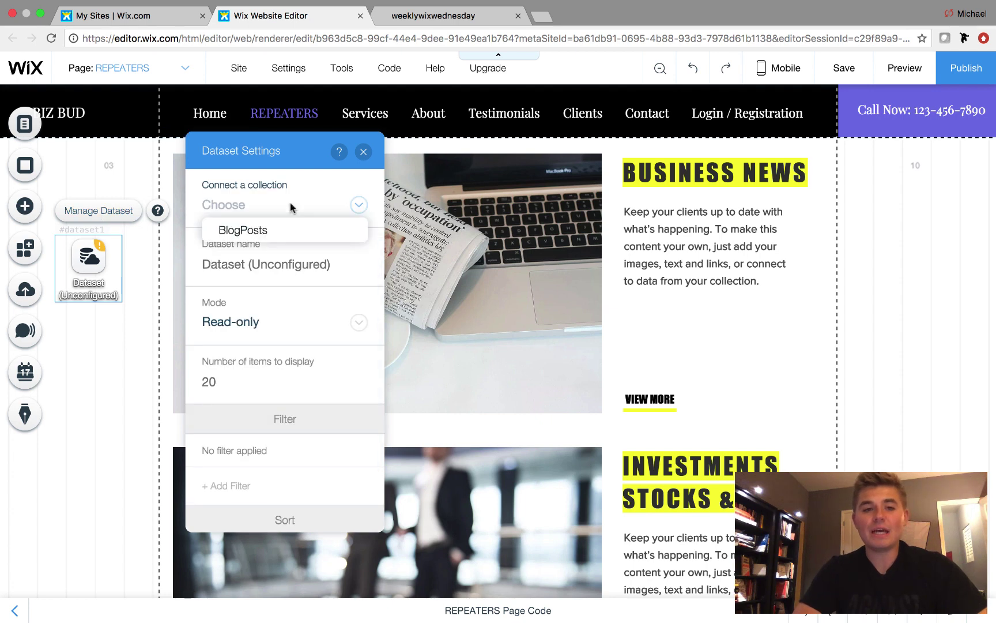
left_click(276, 230)
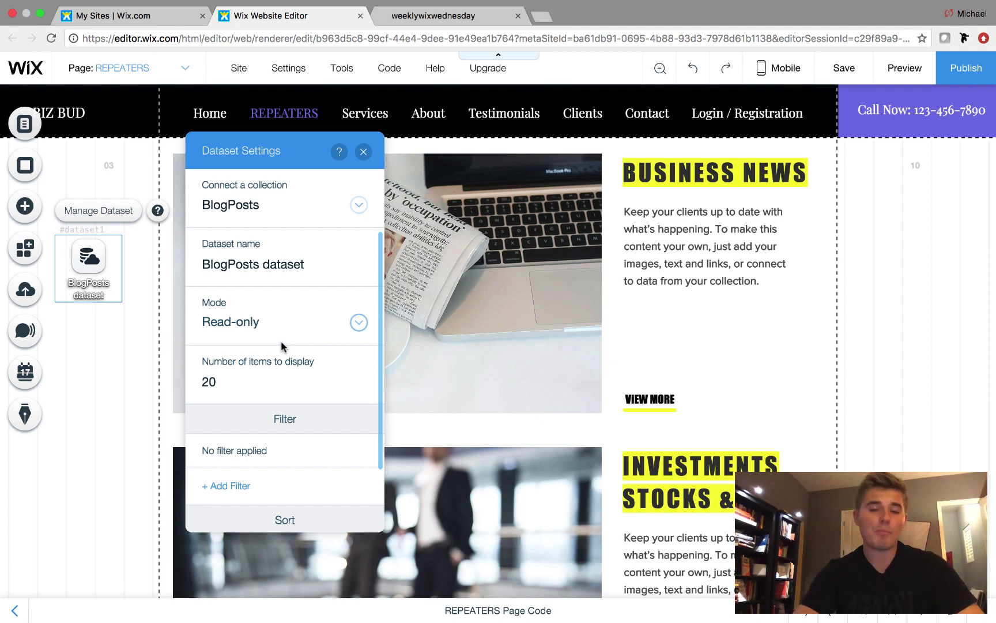
left_click(364, 152)
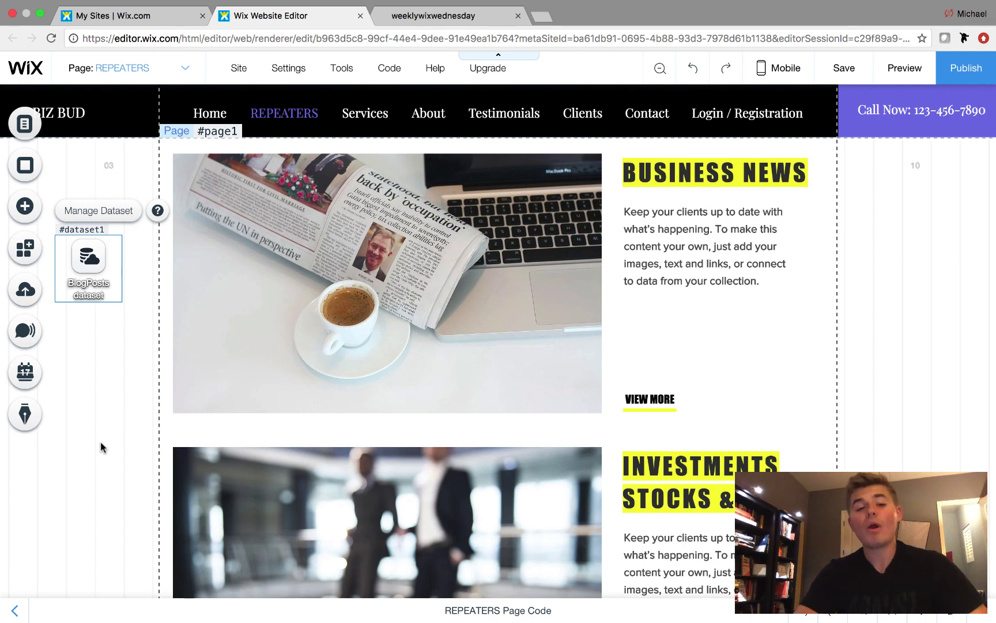
Set the REPEATERS page as a dynamic Category Page connected to the BlogPosts collection, without adding a field to its URL.
left_click(170, 74)
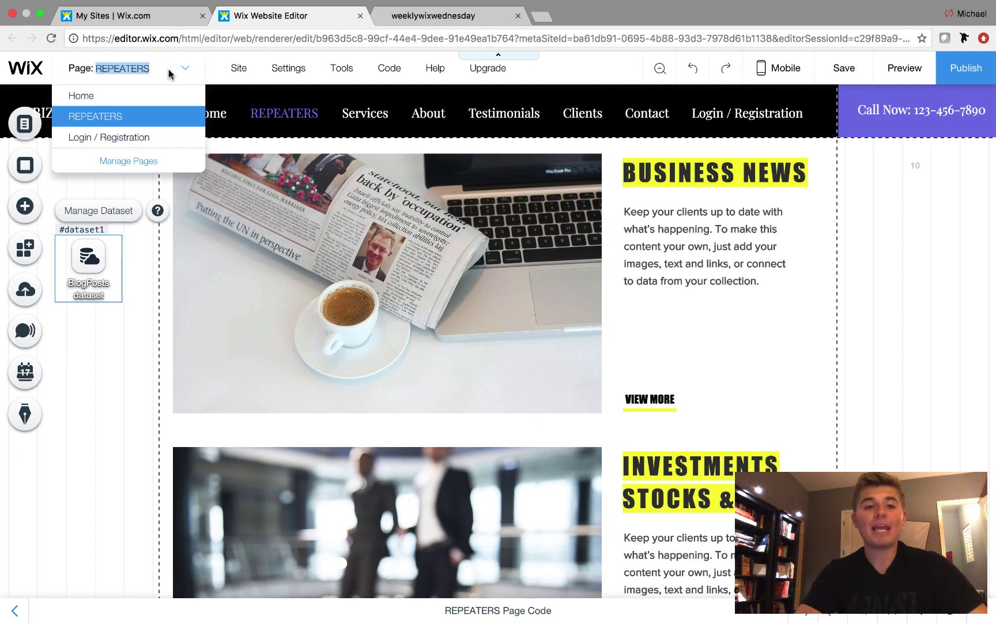
left_click(129, 162)
left_click(360, 199)
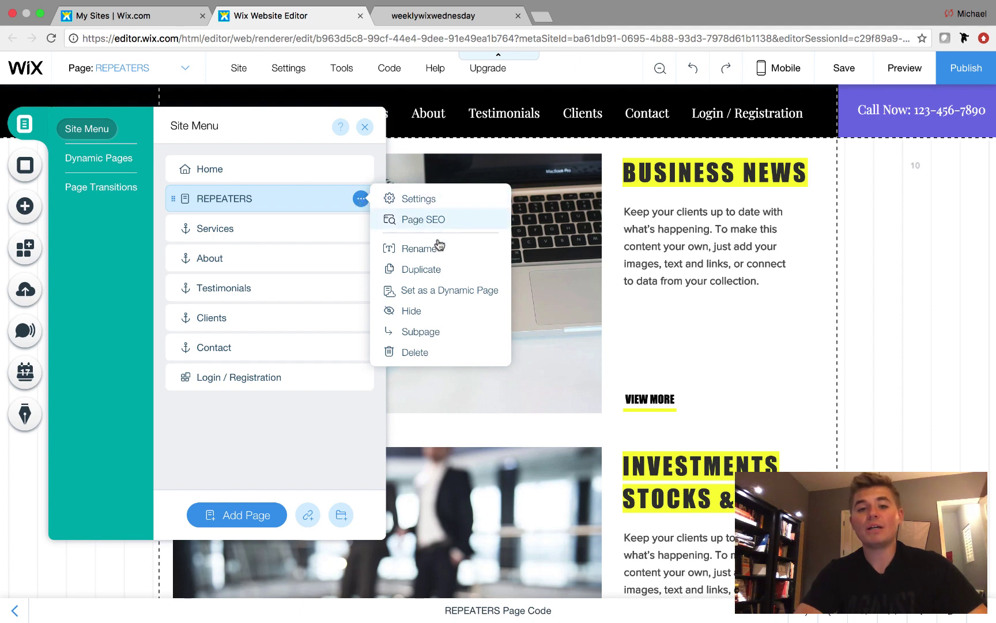
left_click(455, 295)
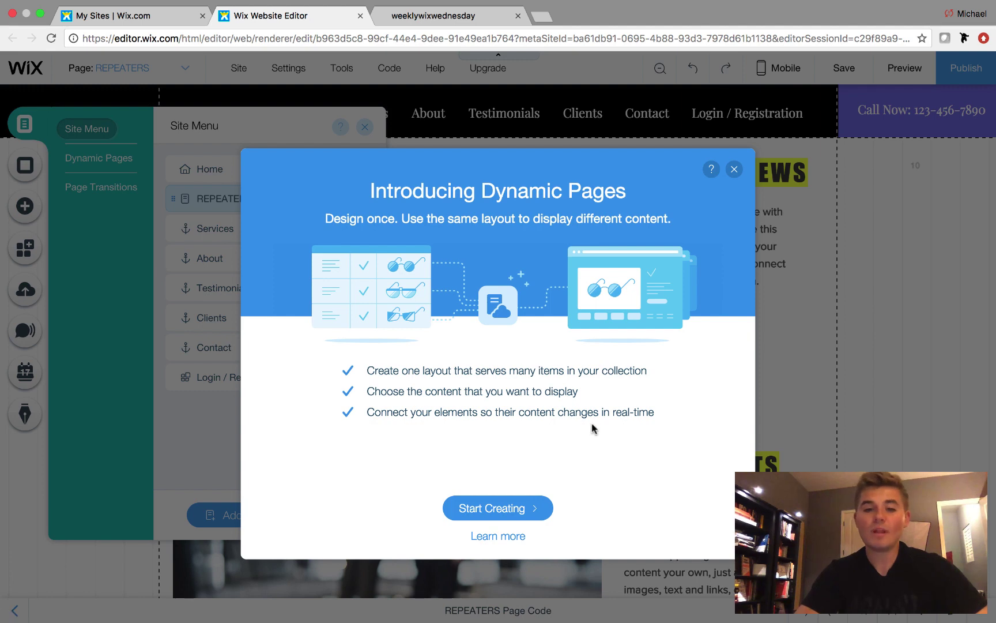
left_click(487, 507)
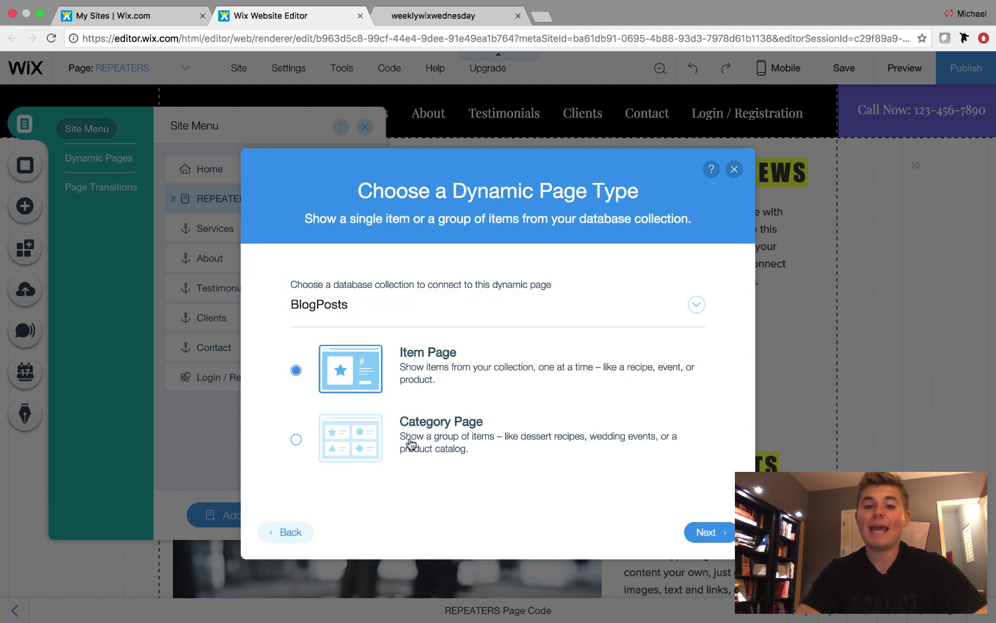
left_click(296, 441)
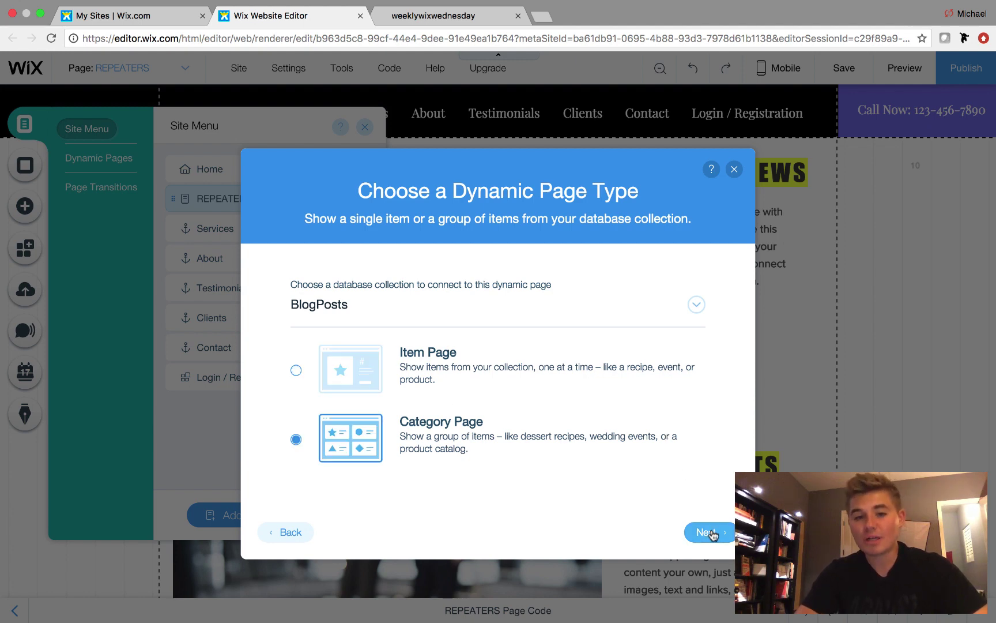
left_click(712, 534)
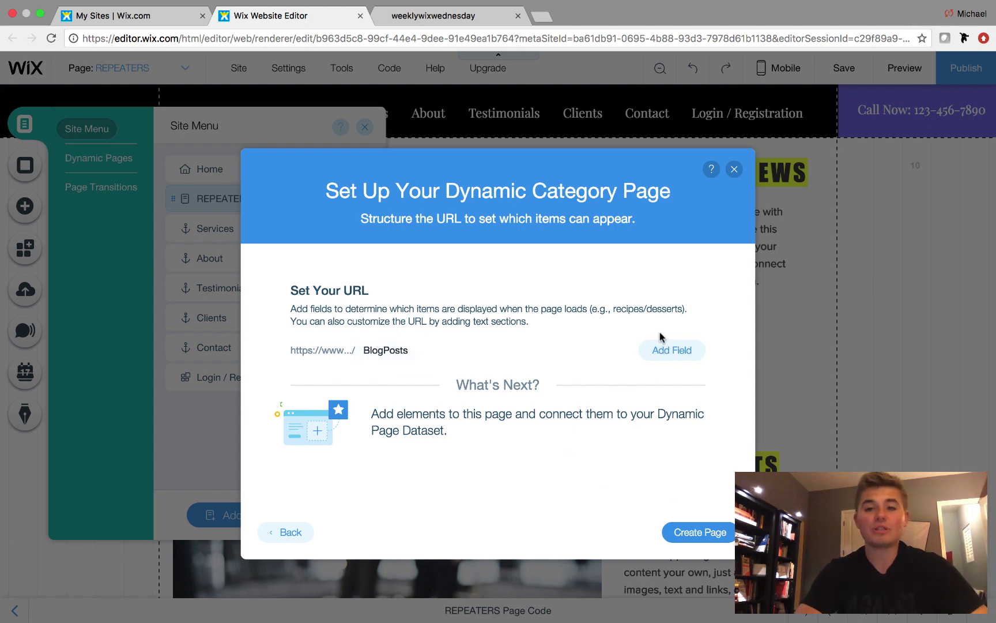
left_click(686, 533)
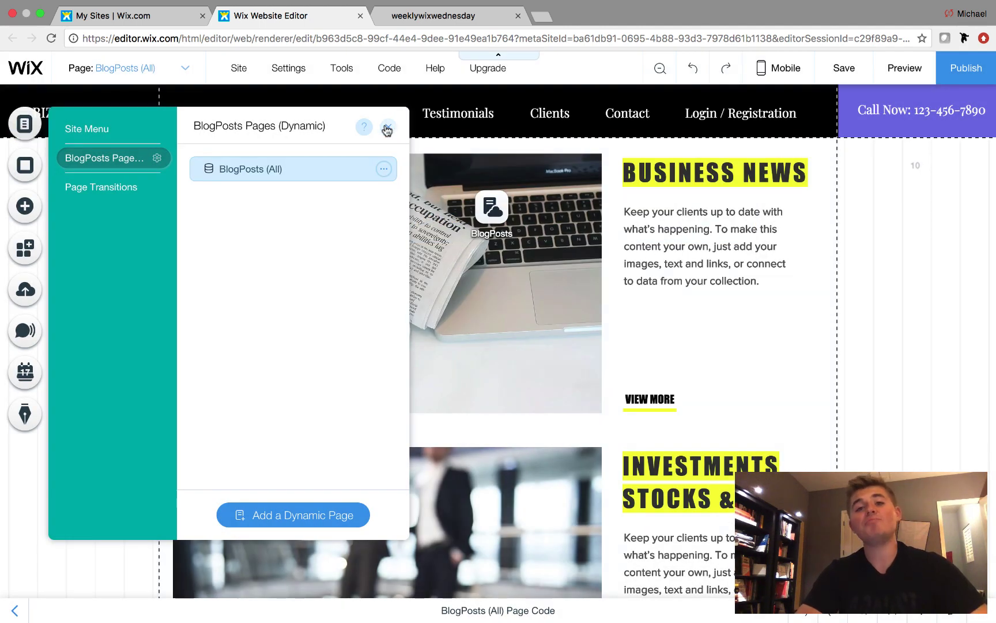
left_click(388, 127)
Place the dynamic BlogPosts dataset in the margin beside the repeater and delete the regular BlogPosts dataset.
left_click_drag(492, 211, 87, 190)
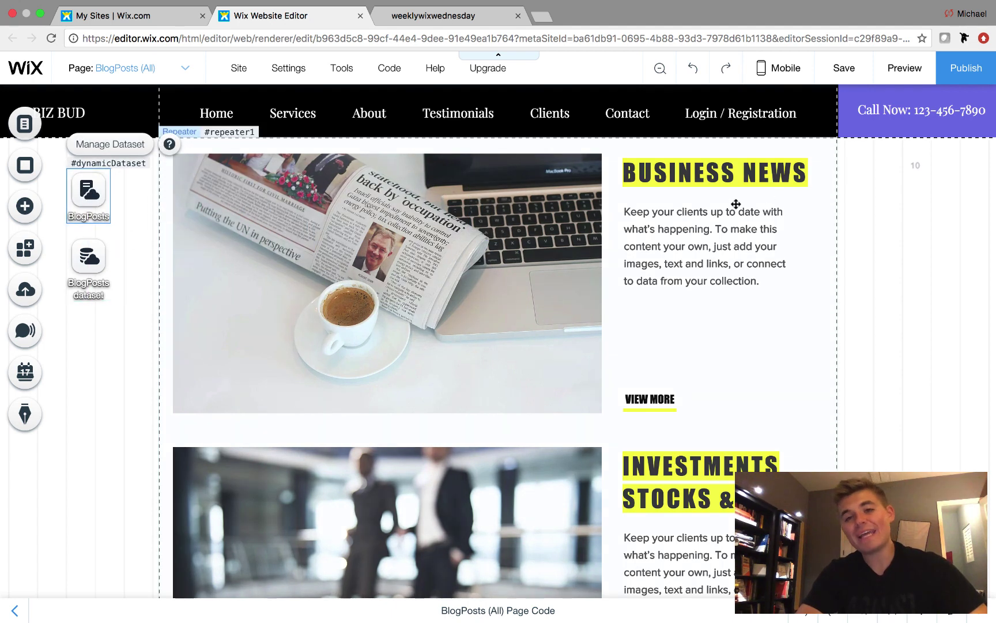
left_click(90, 266)
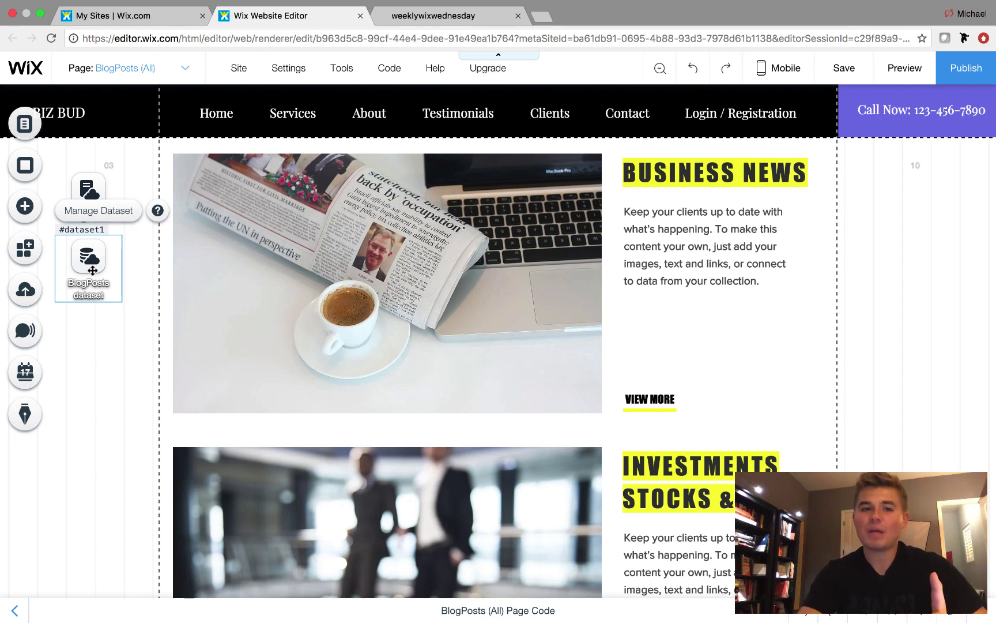
key("Delete")
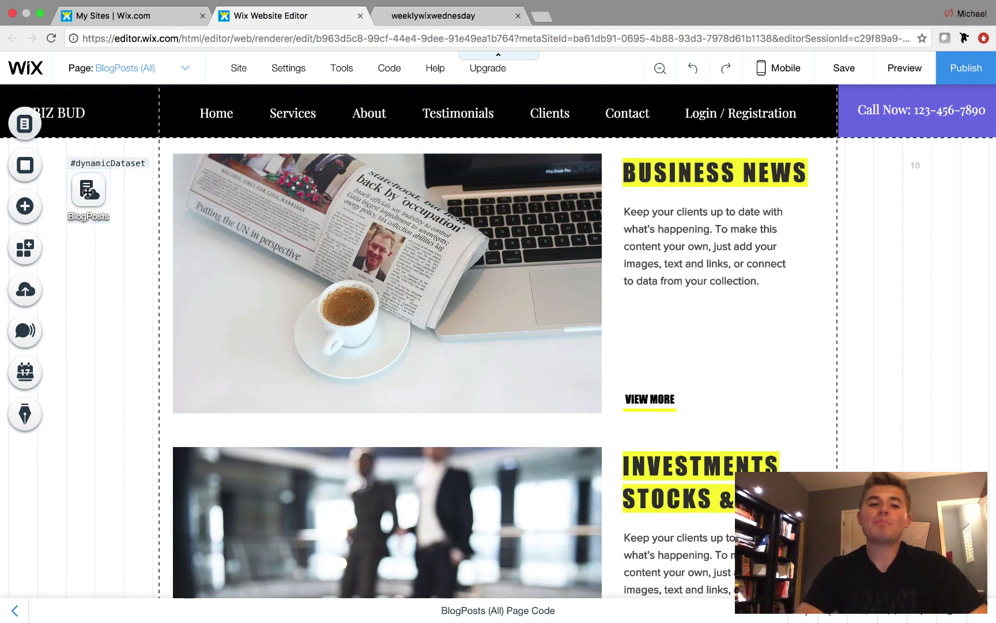
left_click_drag(87, 192, 87, 226)
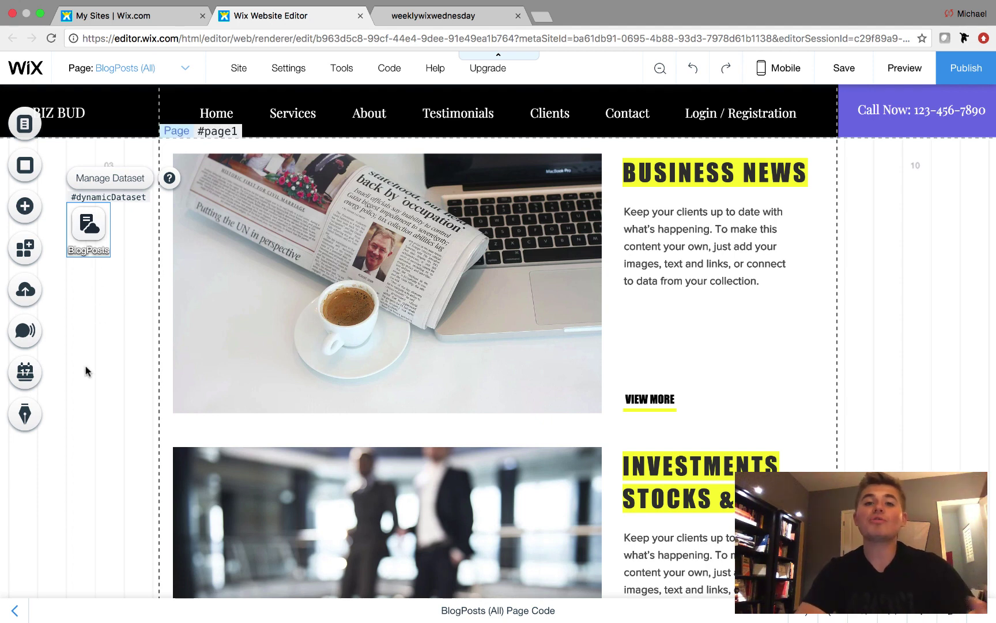
left_click(118, 349)
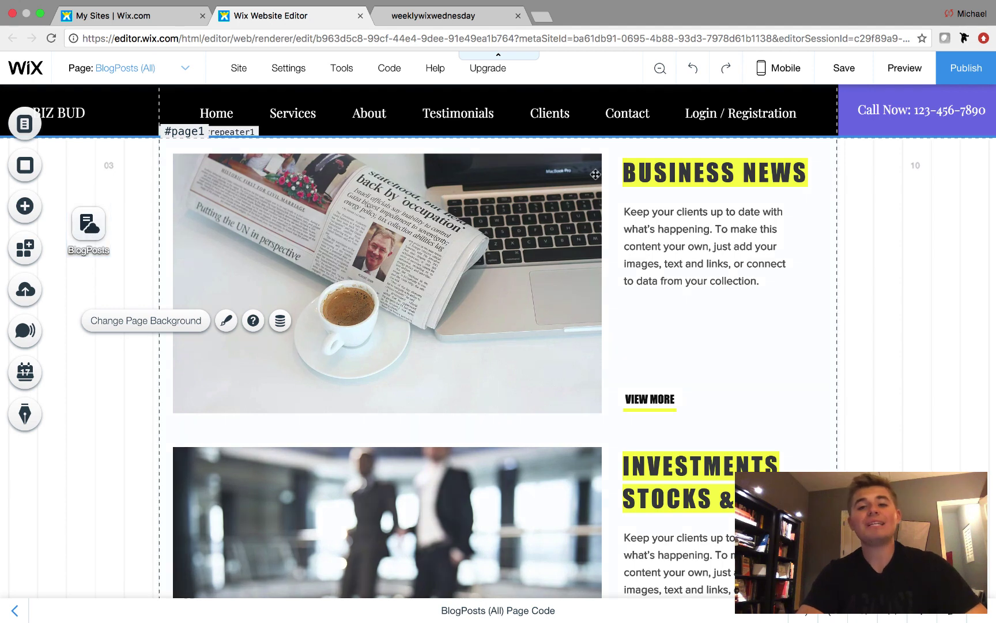
Connect the repeater's BUSINESS NEWS heading to the BlogTitle (Text) field of the BlogPosts dataset.
left_click(708, 171)
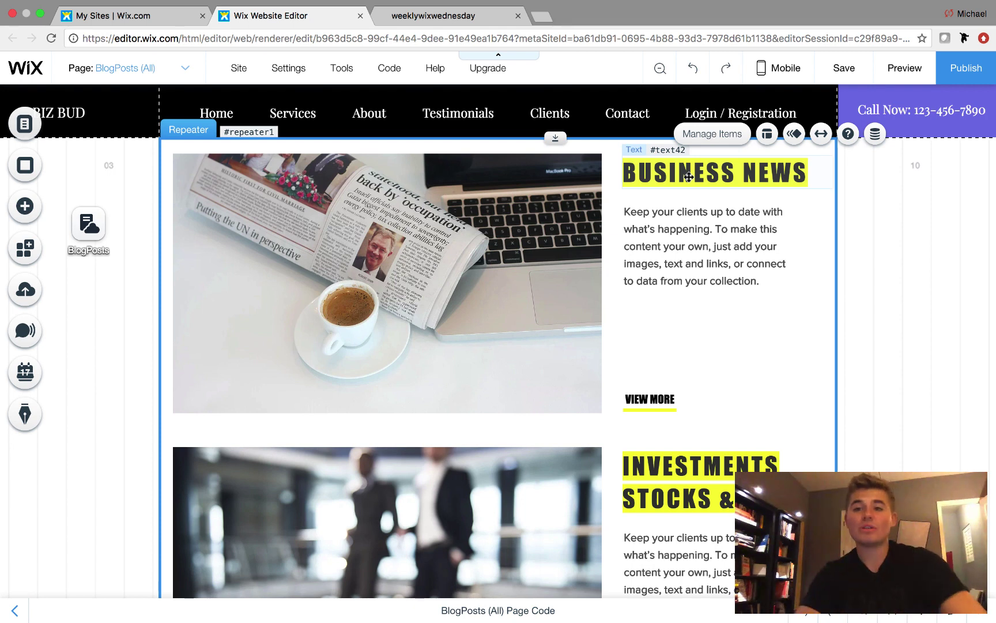
left_click(728, 181)
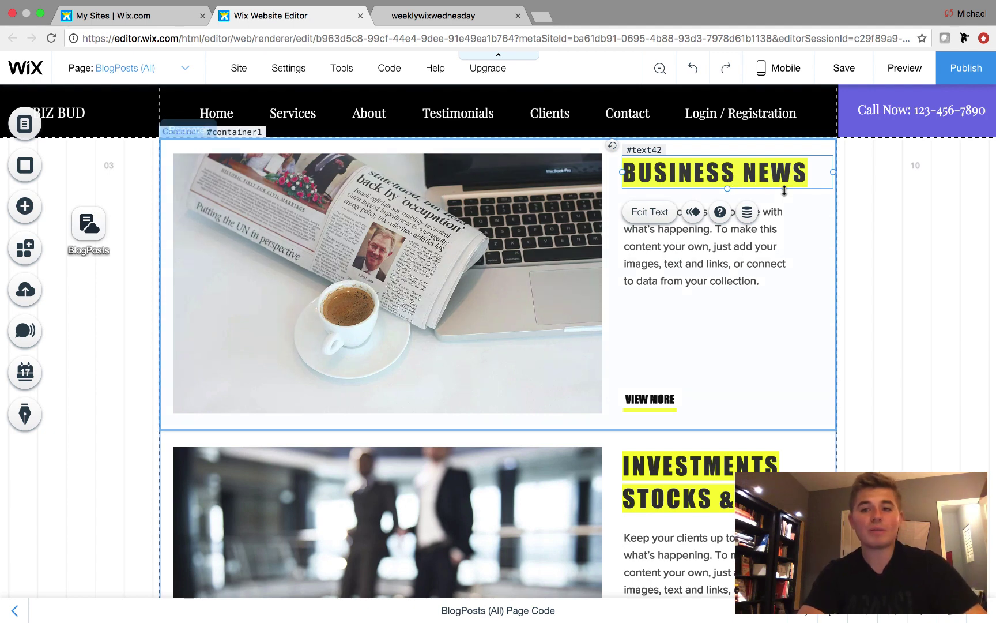
left_click(747, 214)
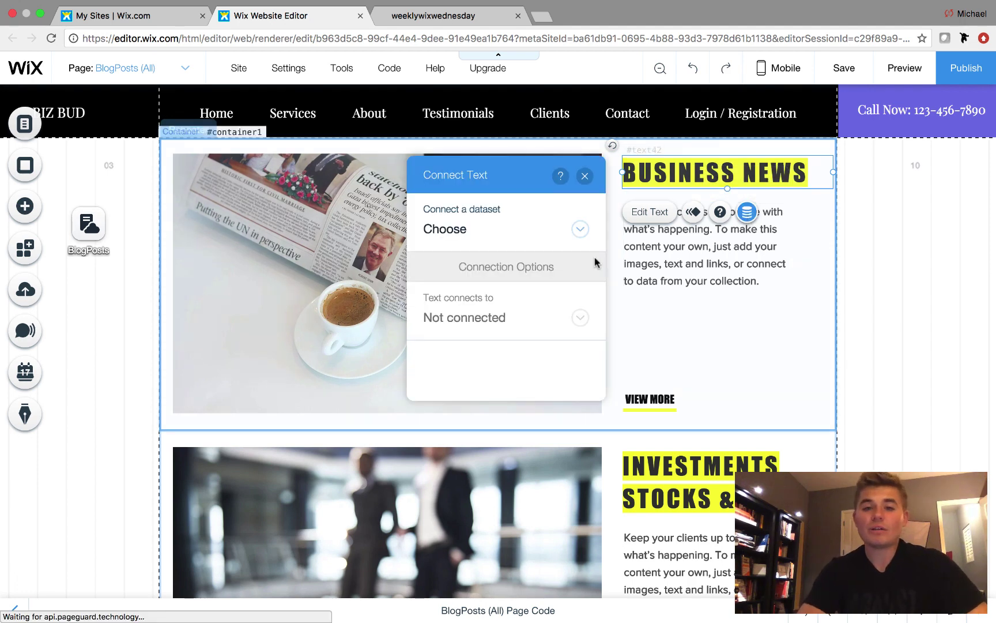
left_click(470, 231)
left_click(479, 261)
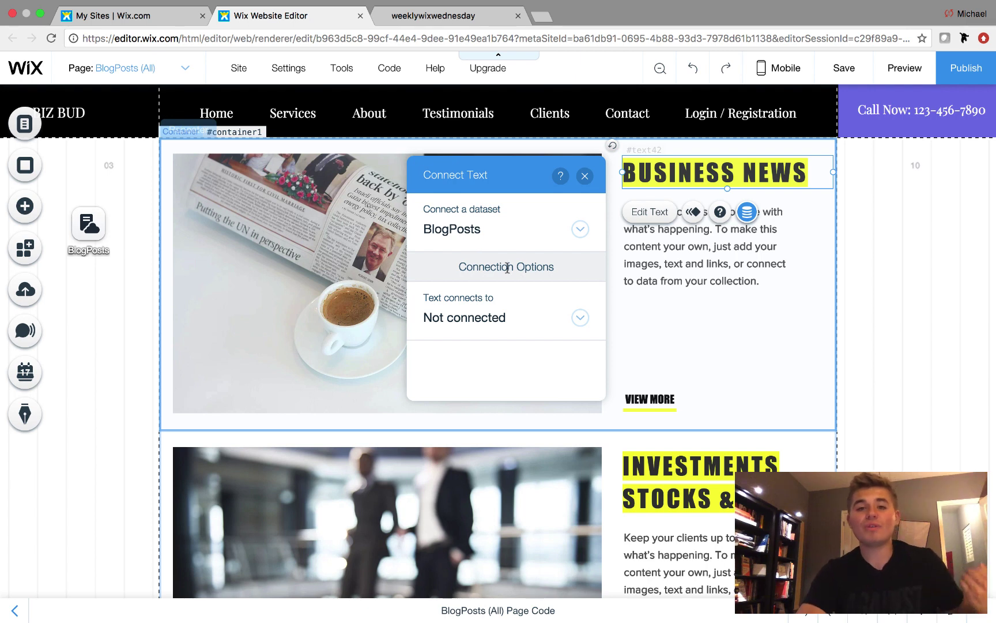
left_click(492, 320)
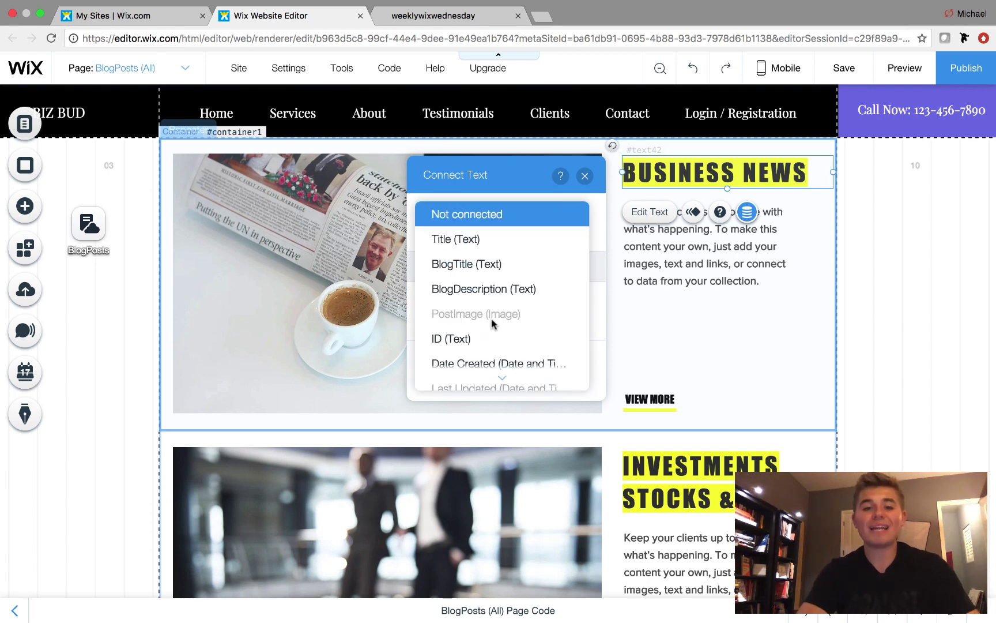
left_click(469, 264)
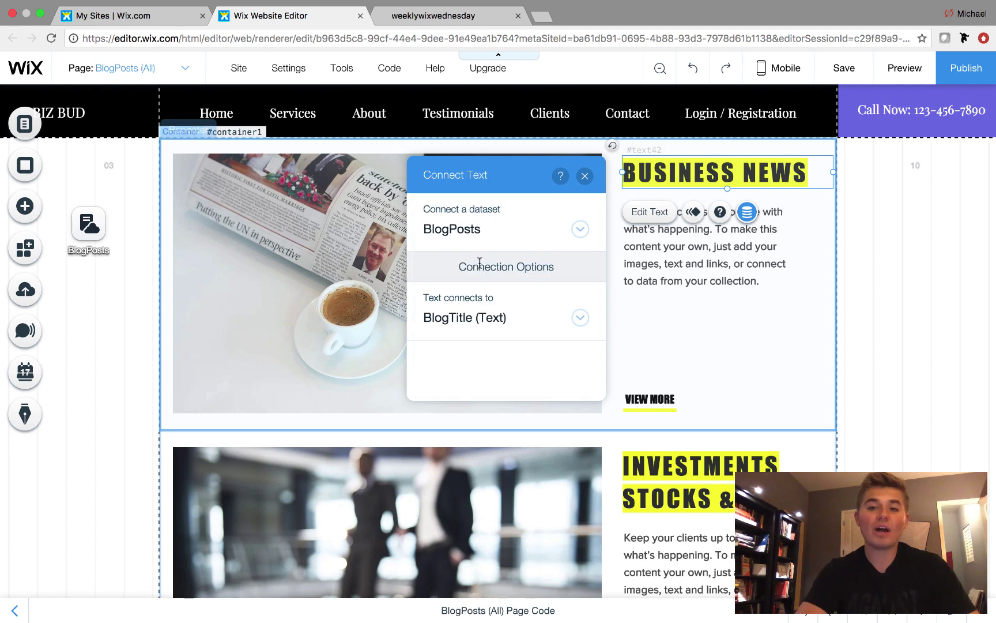
left_click(585, 176)
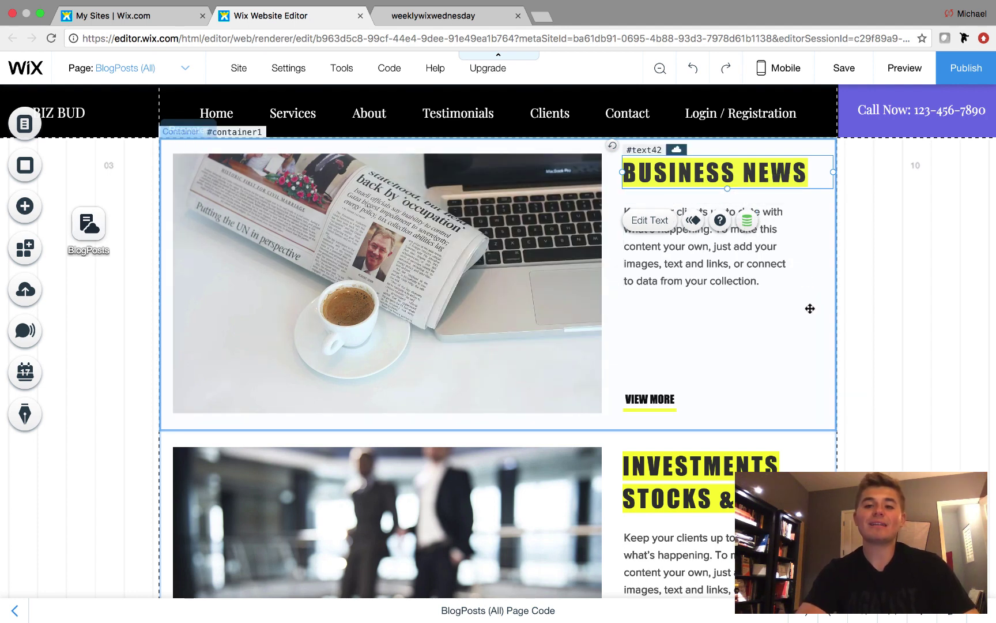
Connect the description text under the BUSINESS NEWS heading to the BlogDescription (Text) field of the BlogPosts dataset.
left_click(745, 294)
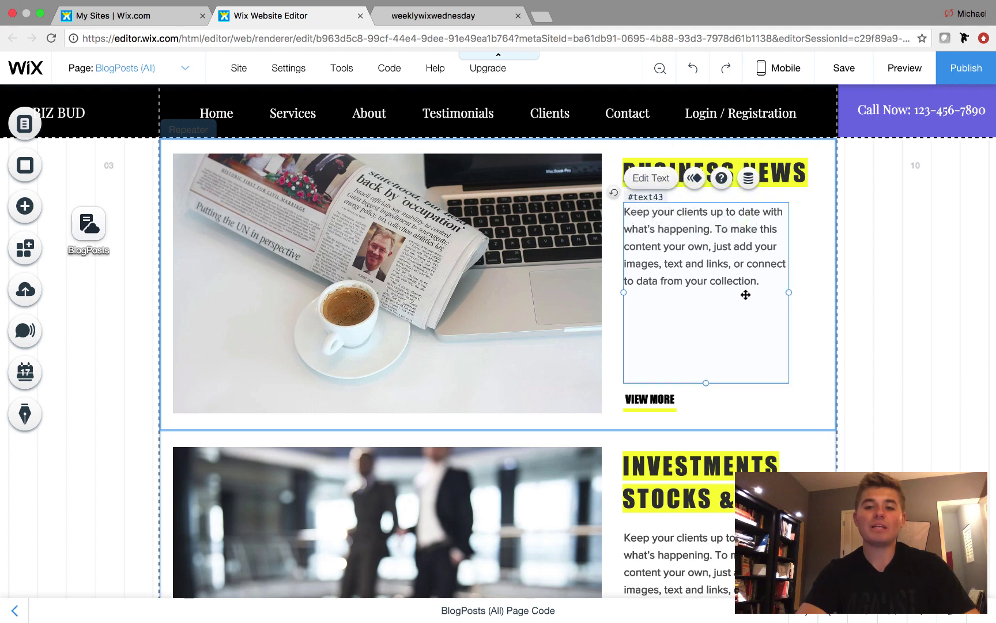
left_click(748, 179)
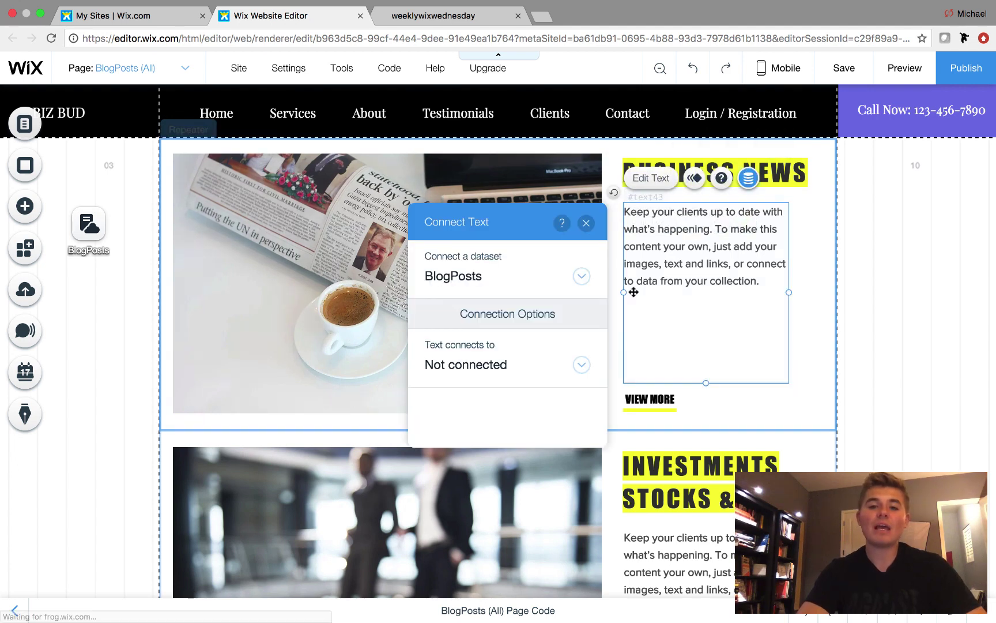
left_click(481, 364)
left_click(494, 335)
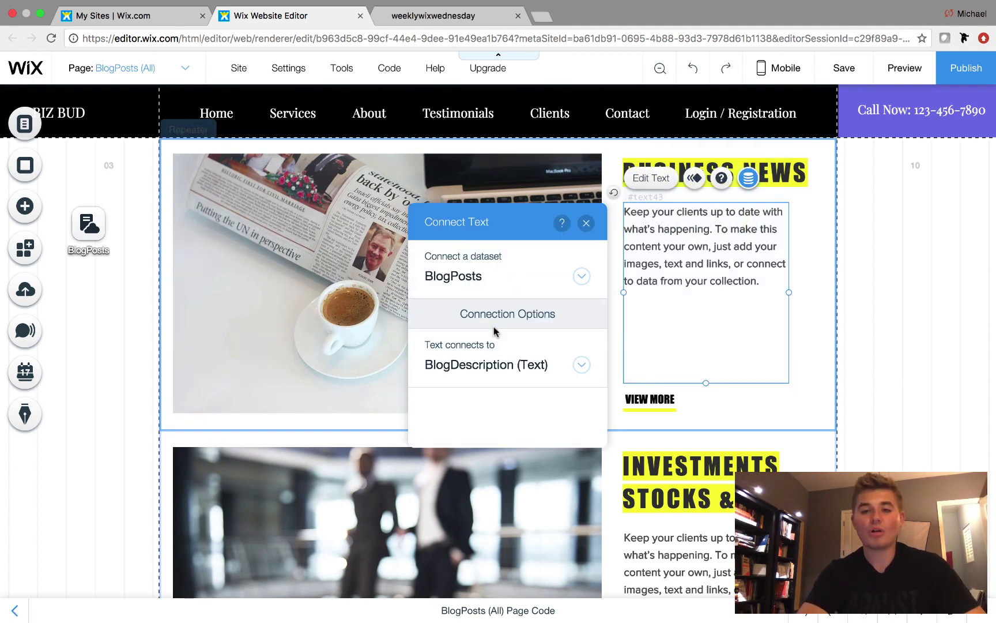
left_click(586, 223)
Connect the first repeater image's source to the PostImage (Image) field of the BlogPosts dataset and set its link to Not connected.
left_click(447, 275)
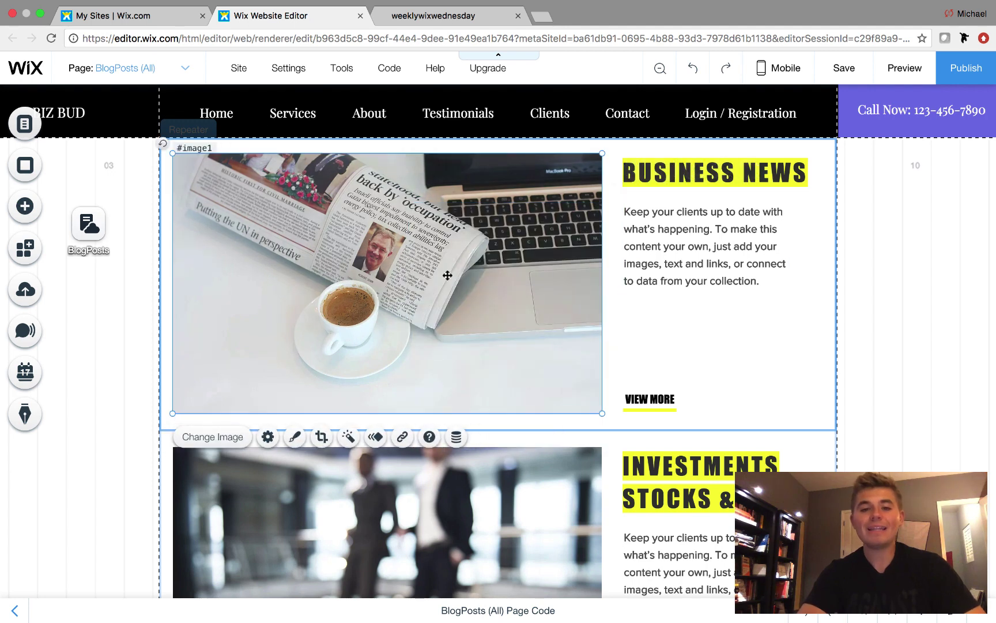
left_click(456, 437)
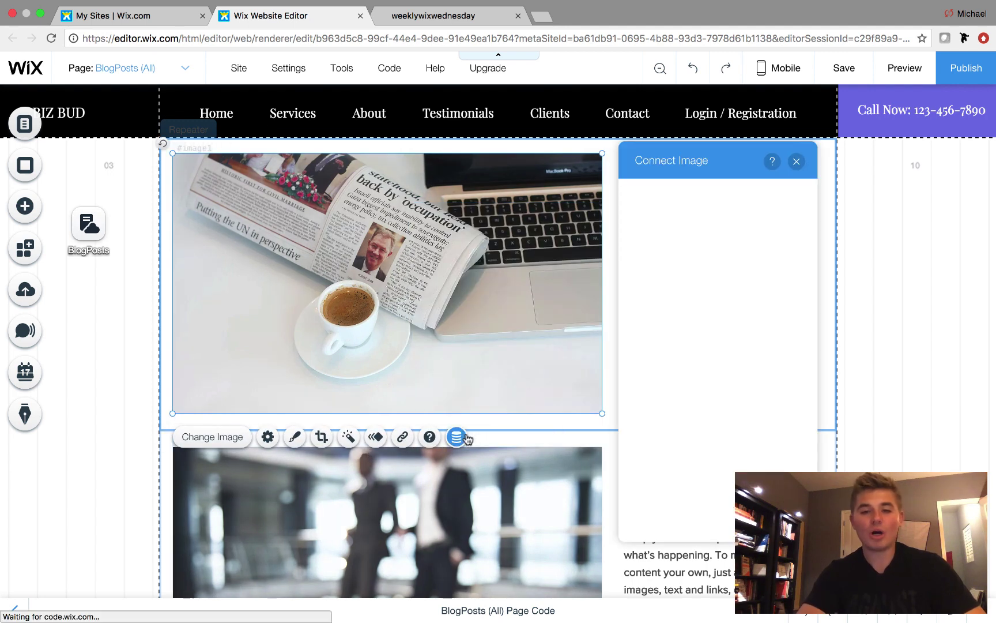
left_click(365, 288)
left_click(363, 290)
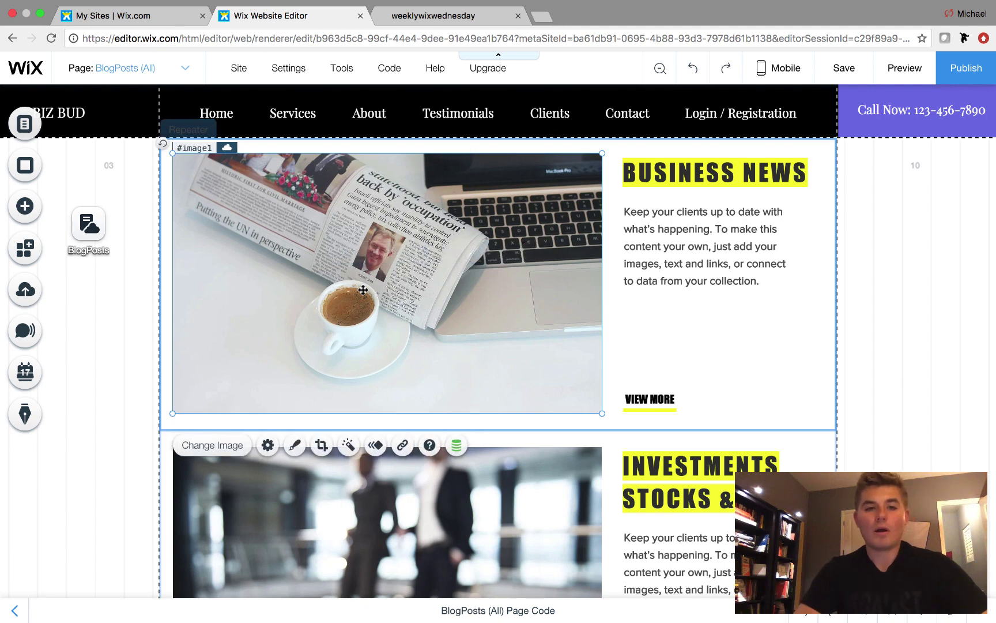
left_click(457, 445)
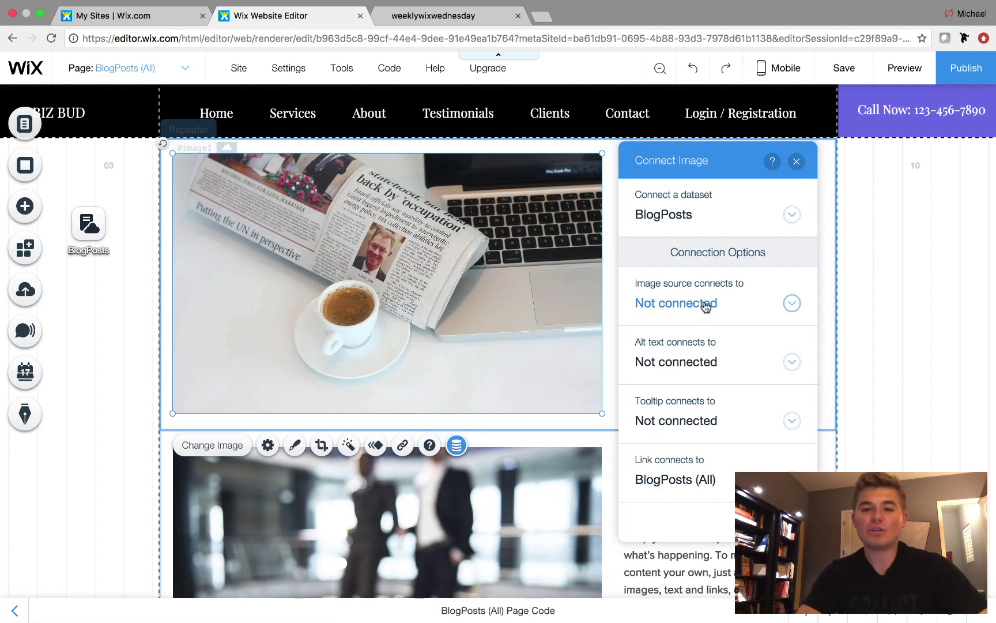
left_click(695, 479)
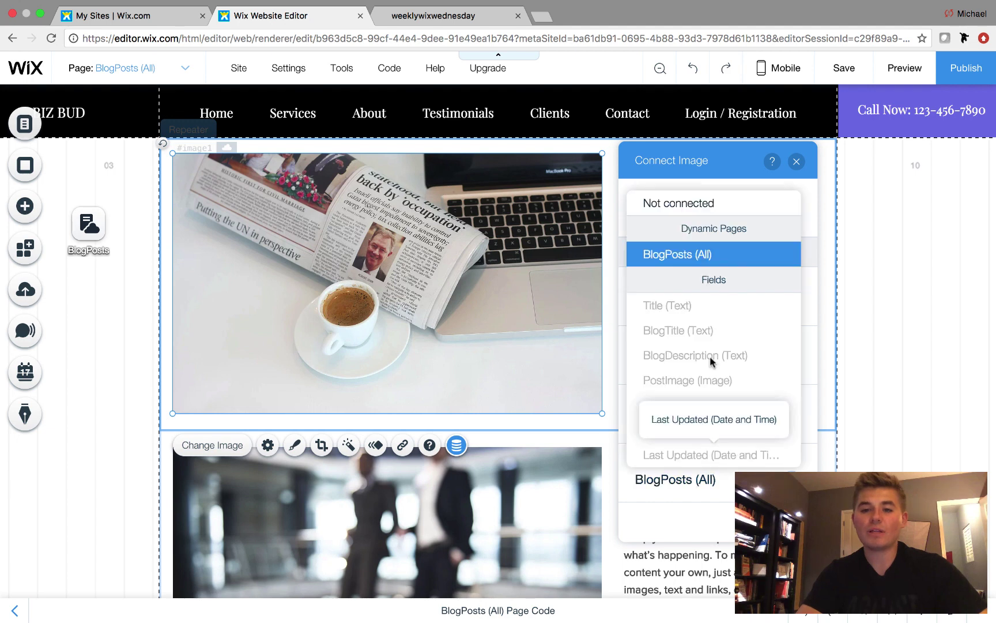
left_click(713, 205)
left_click(687, 312)
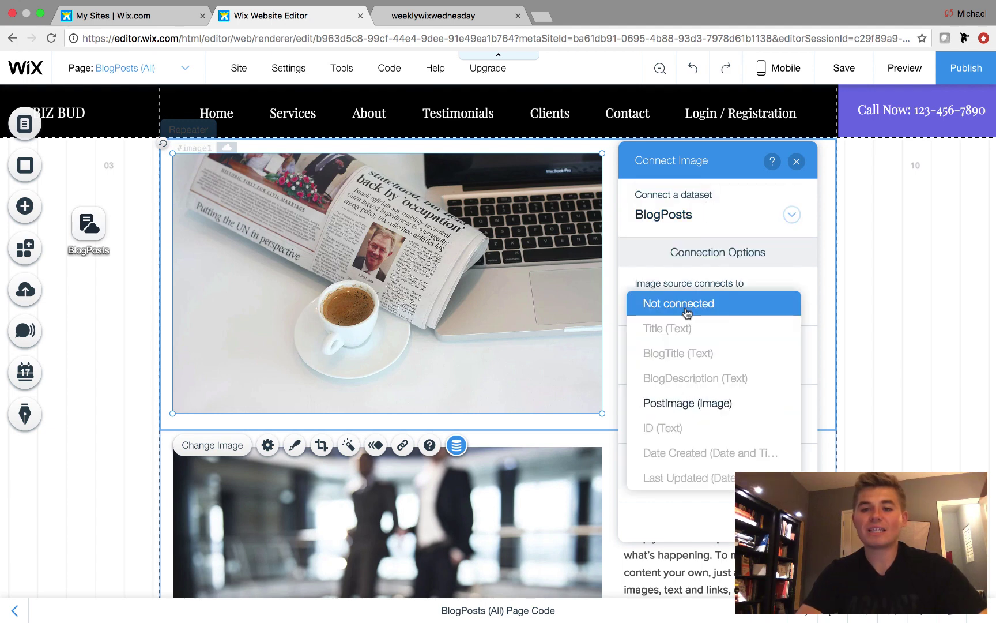
left_click(691, 412)
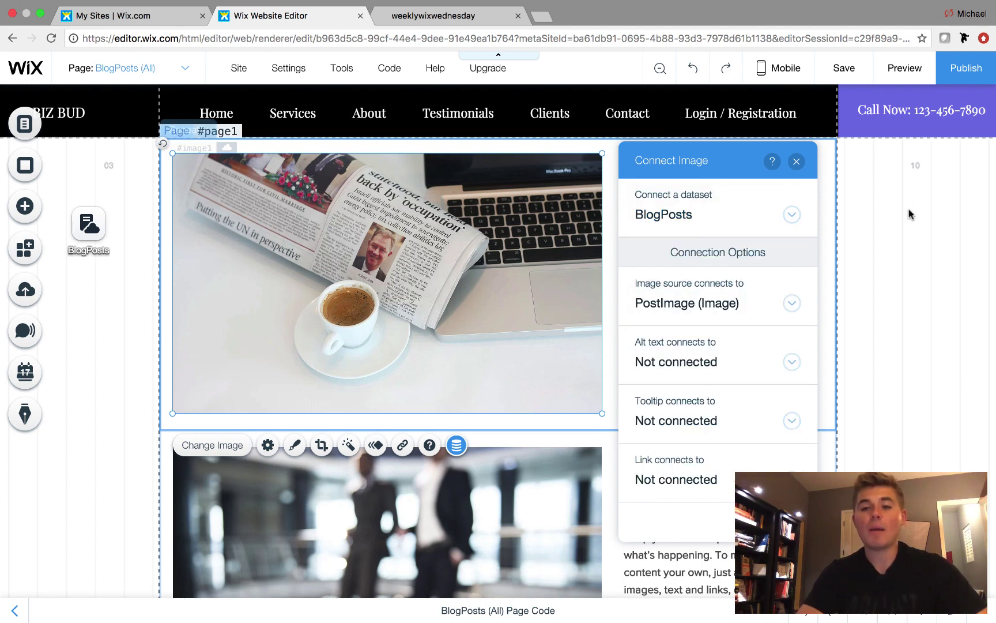
left_click(796, 161)
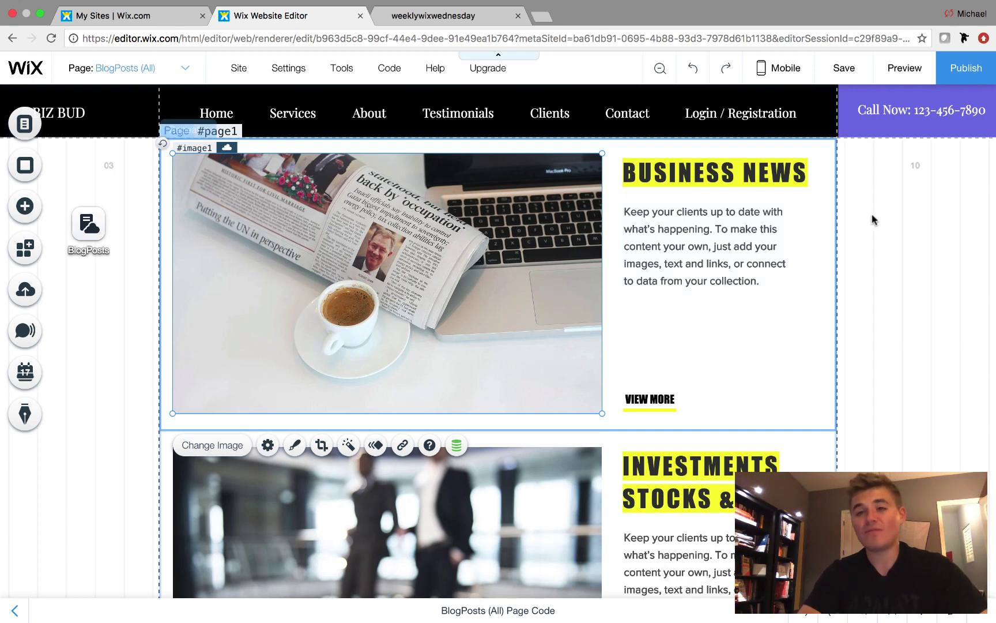
Save the site, preview the BlogPosts (All) page and return to the editor.
left_click(845, 72)
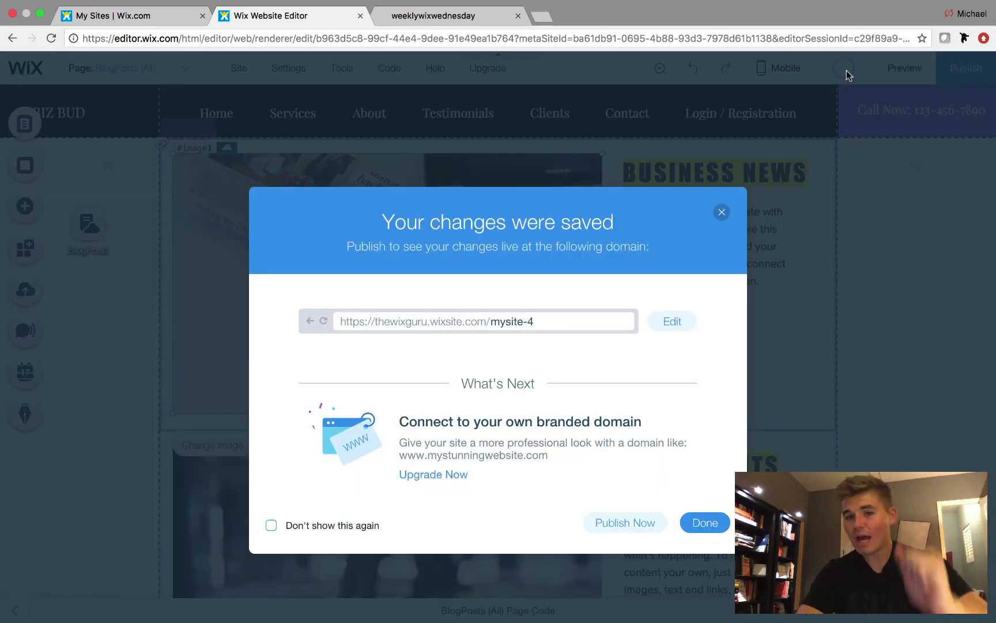
left_click(703, 523)
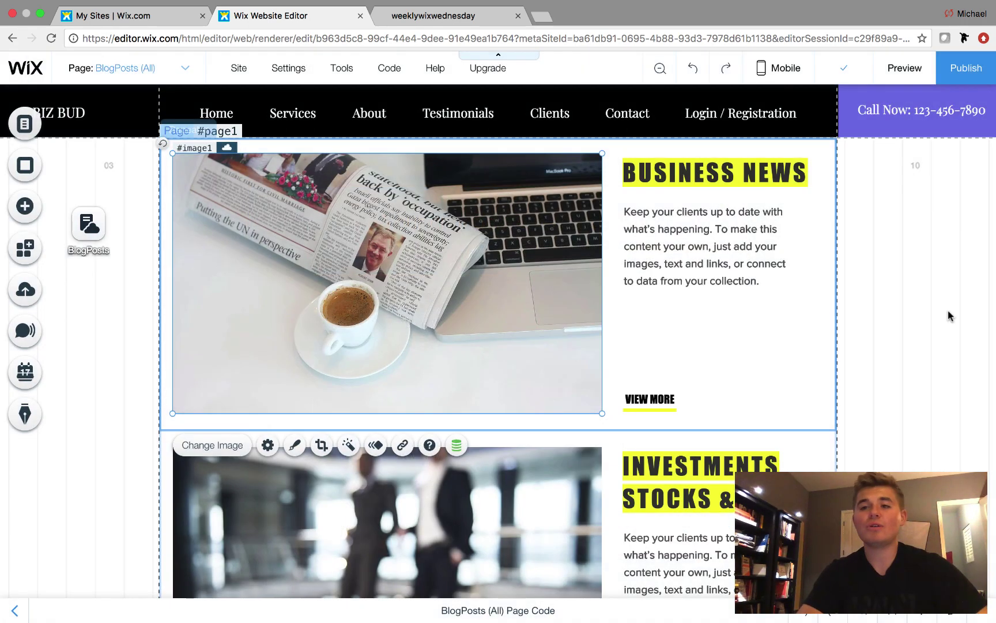
left_click(902, 77)
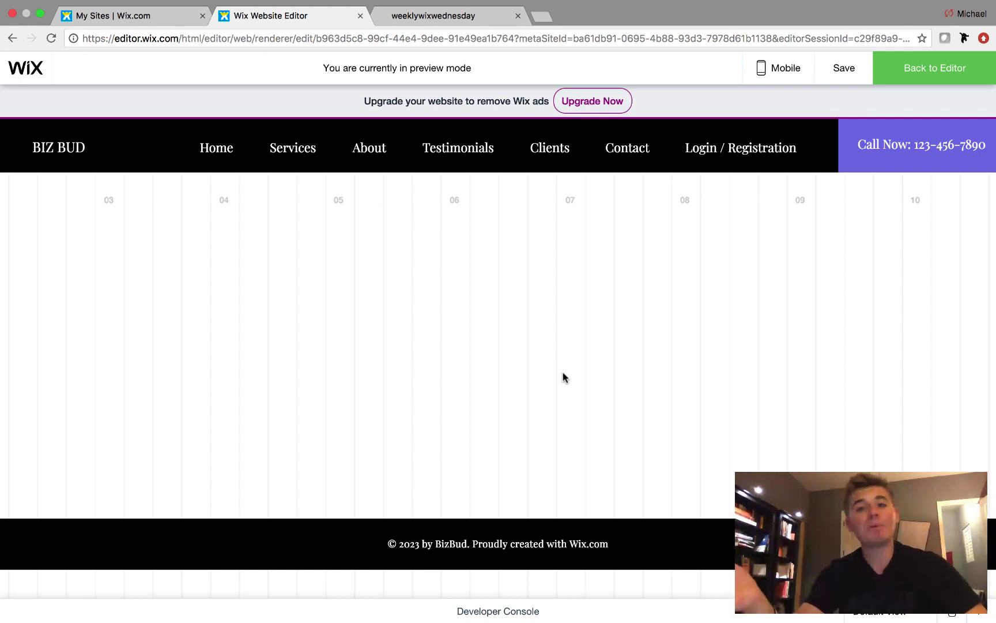
left_click(921, 77)
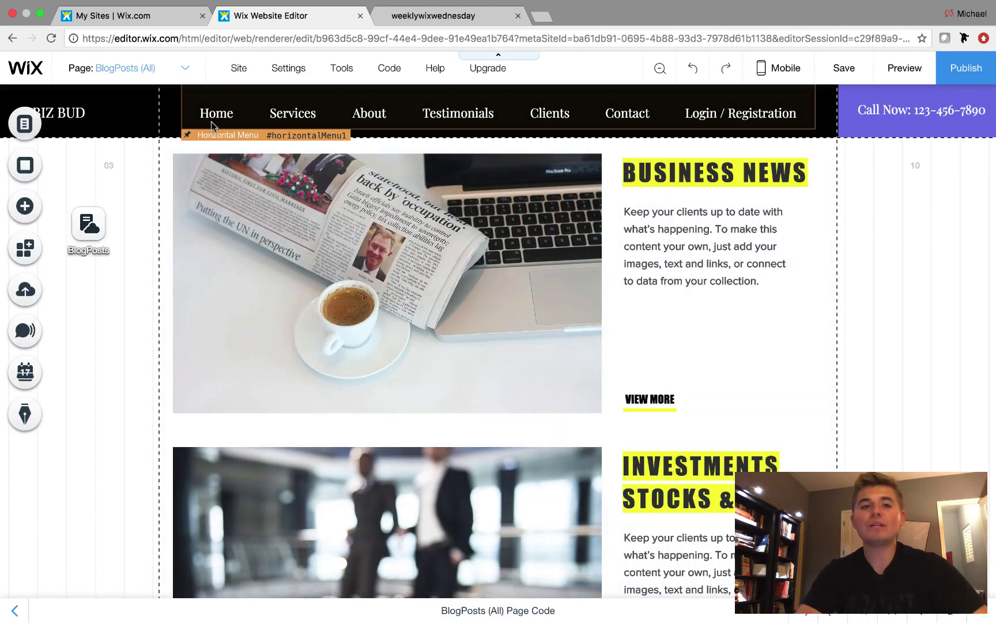
Switch to the My Sites browser page and open the Database Collections of Mysite 4 from its dashboard.
left_click(133, 21)
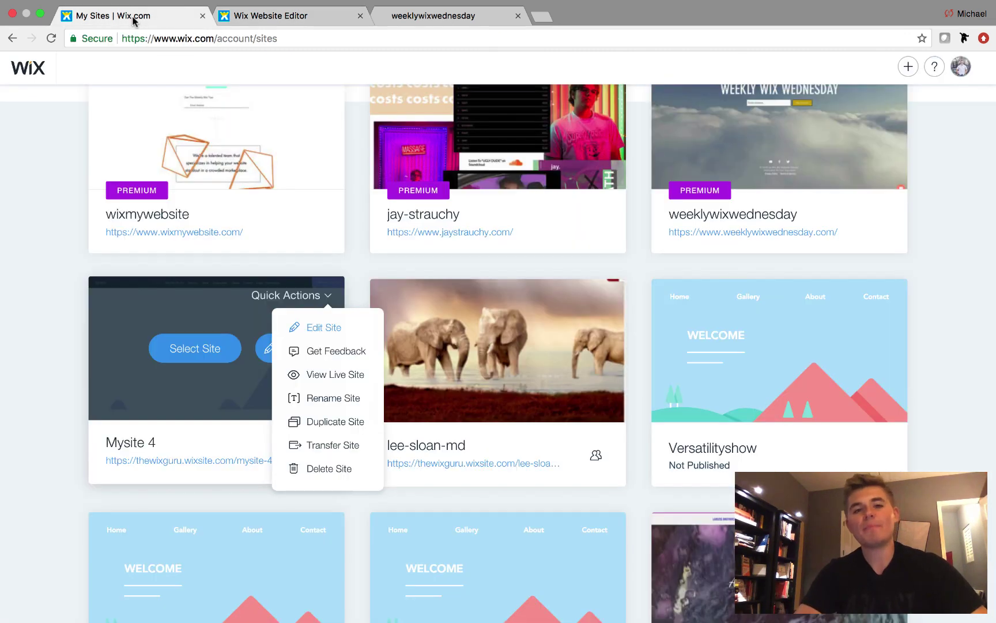
left_click(192, 350)
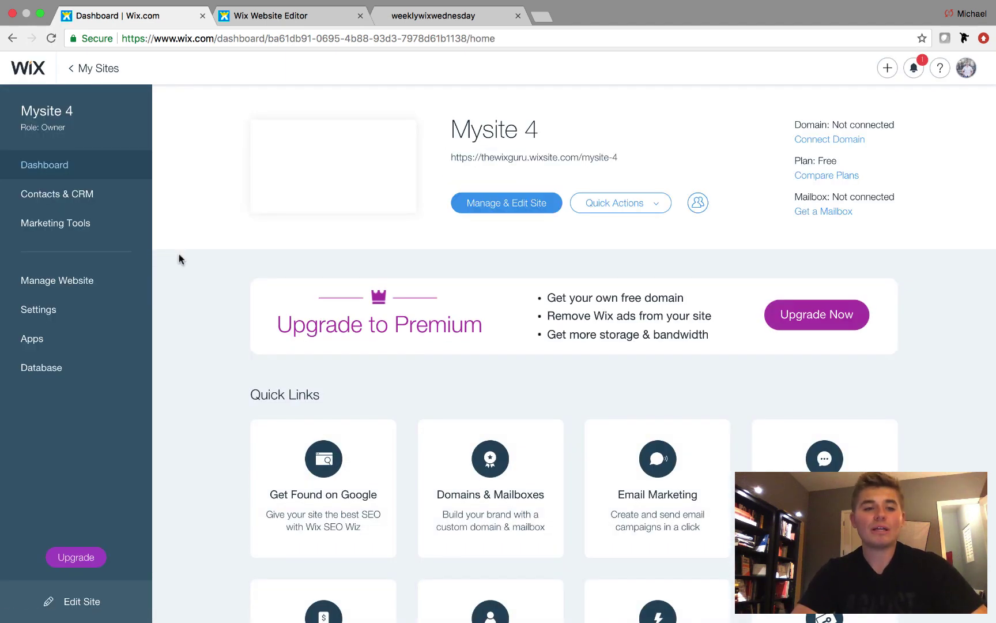
left_click(64, 377)
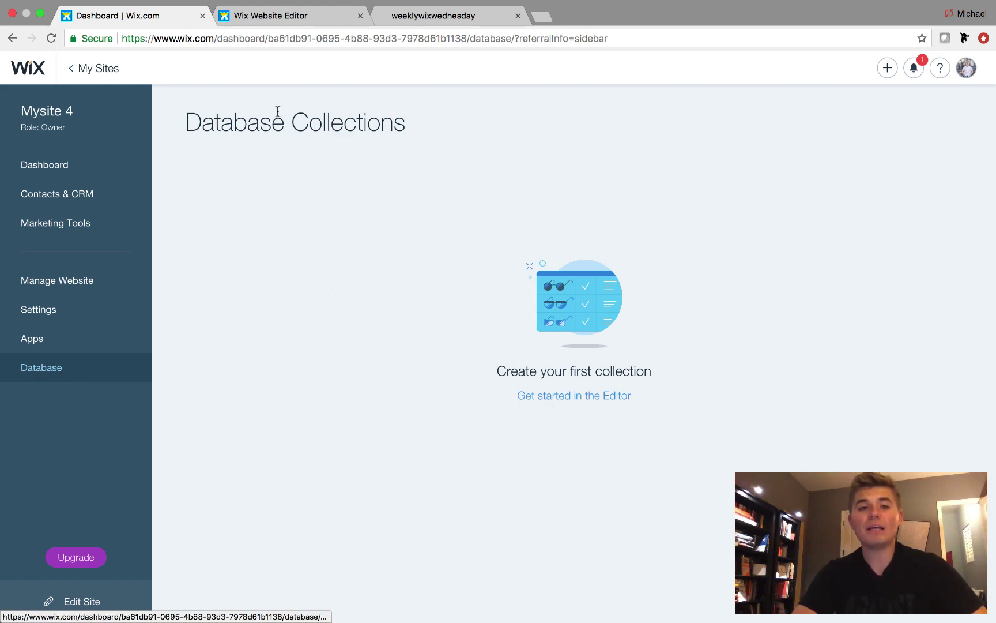
Switch back to the Wix Website Editor, publish the site and dismiss the publishing dialog.
left_click(284, 17)
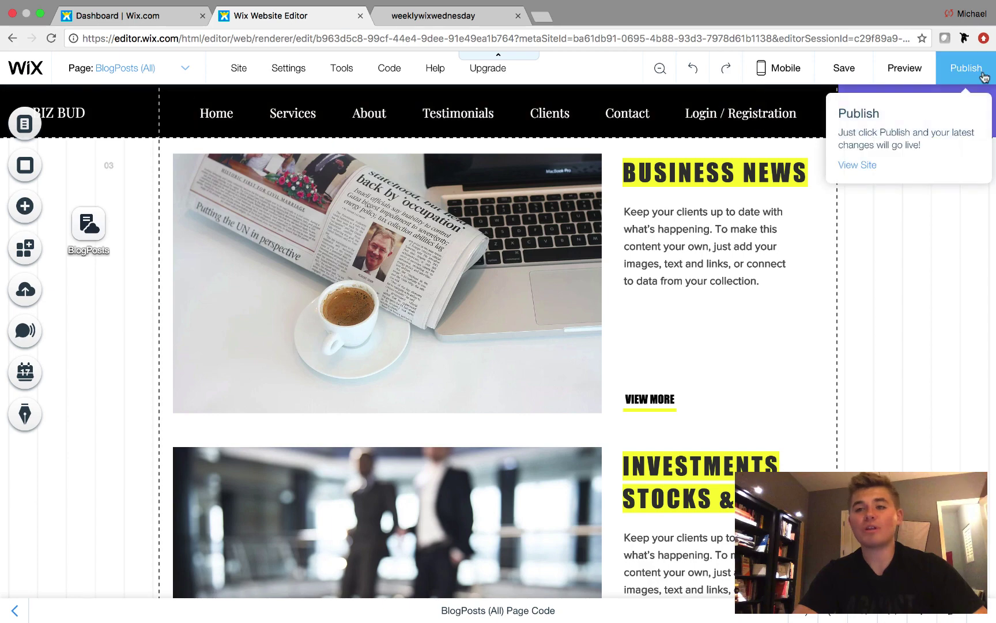
left_click(965, 69)
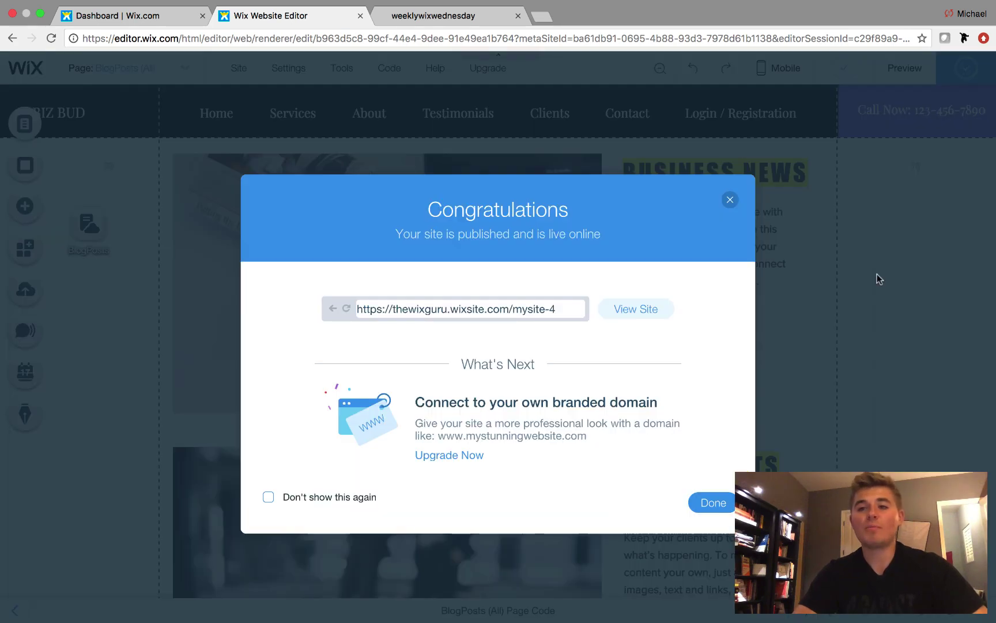
left_click(710, 501)
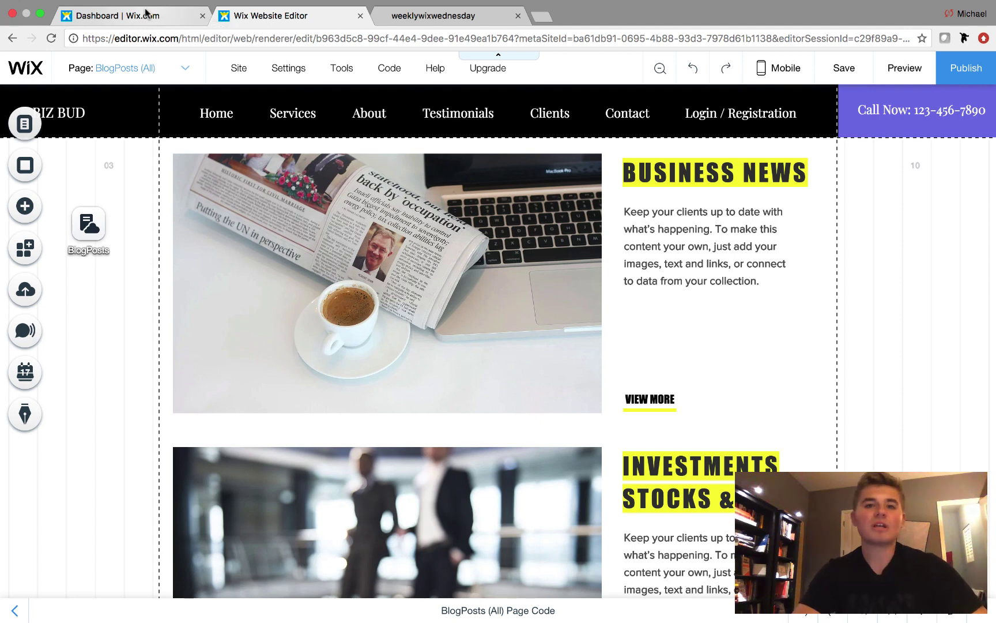
Return to the Mysite 4 dashboard, reload the Database Collections and open the BlogPosts collection.
left_click(145, 14)
left_click(51, 40)
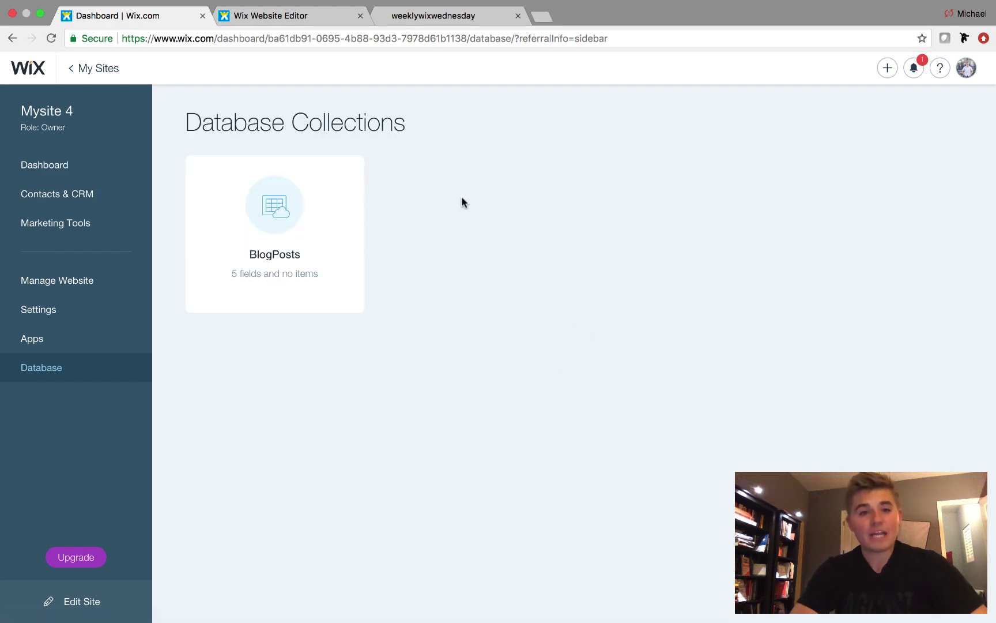
mouse_move(333, 205)
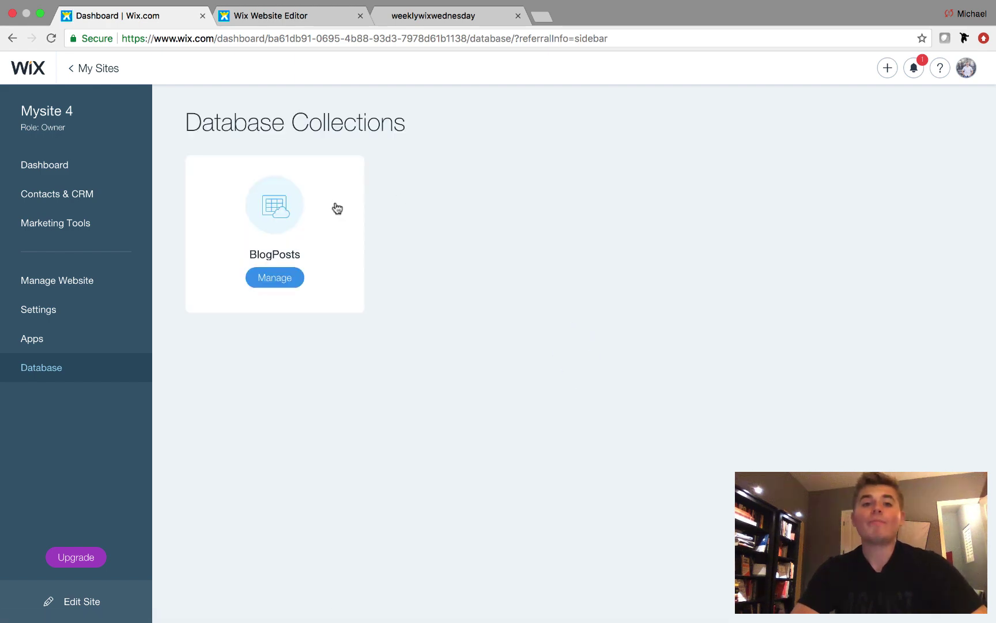
left_click(300, 215)
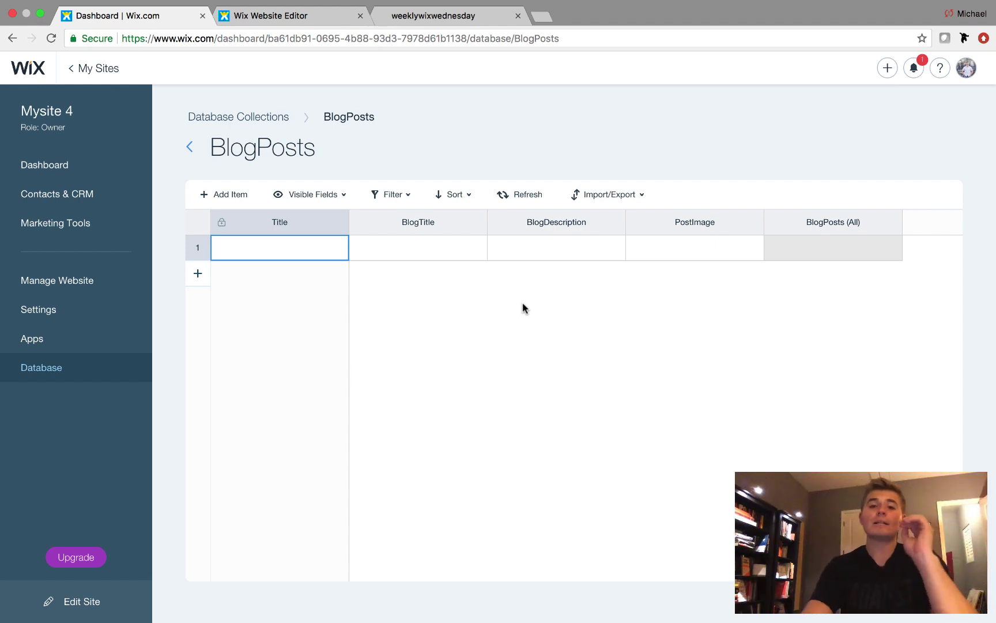
Enter "Wall Street Stocks Boom!" as the BlogTitle of the first BlogPosts item.
left_click(390, 256)
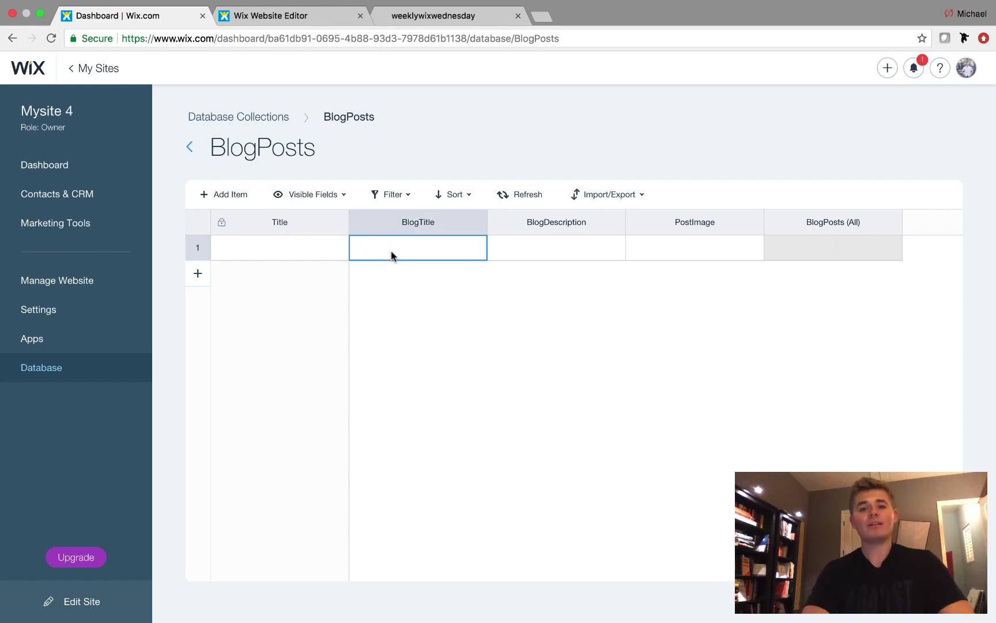
left_click(409, 246)
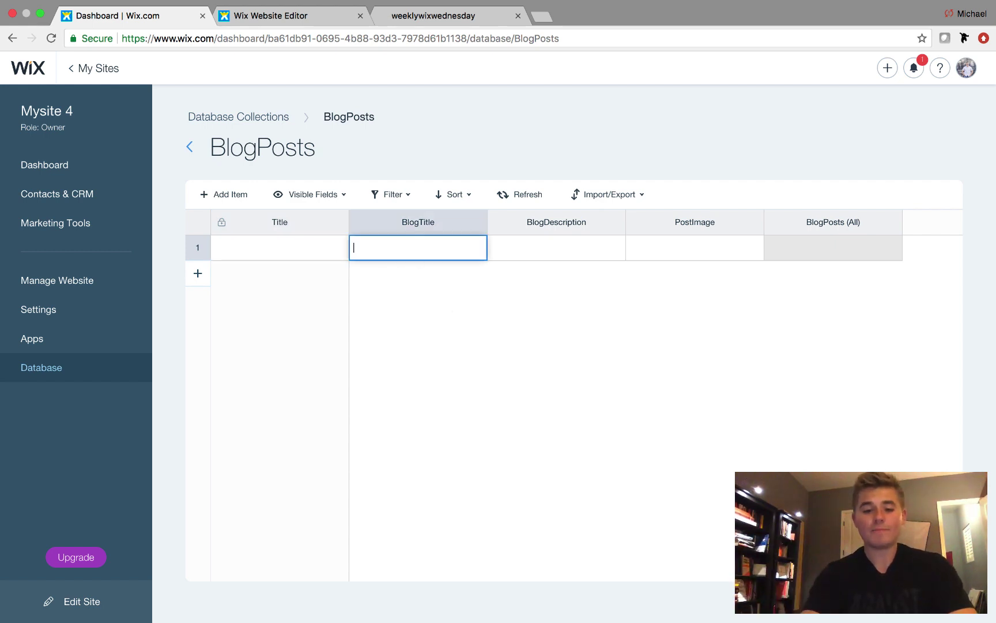
type("Wall Street")
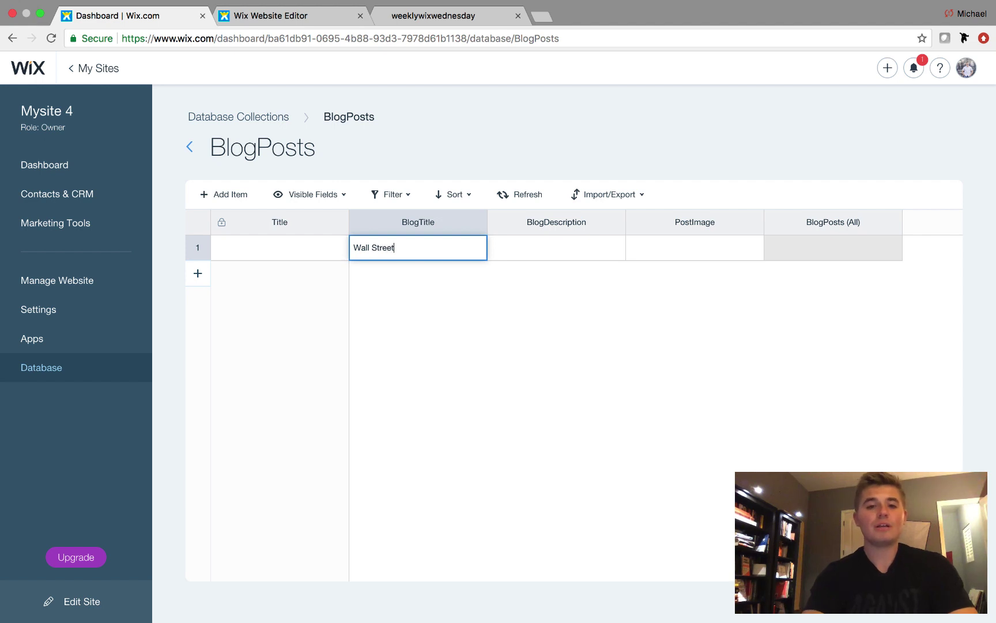
type(" Stocks B")
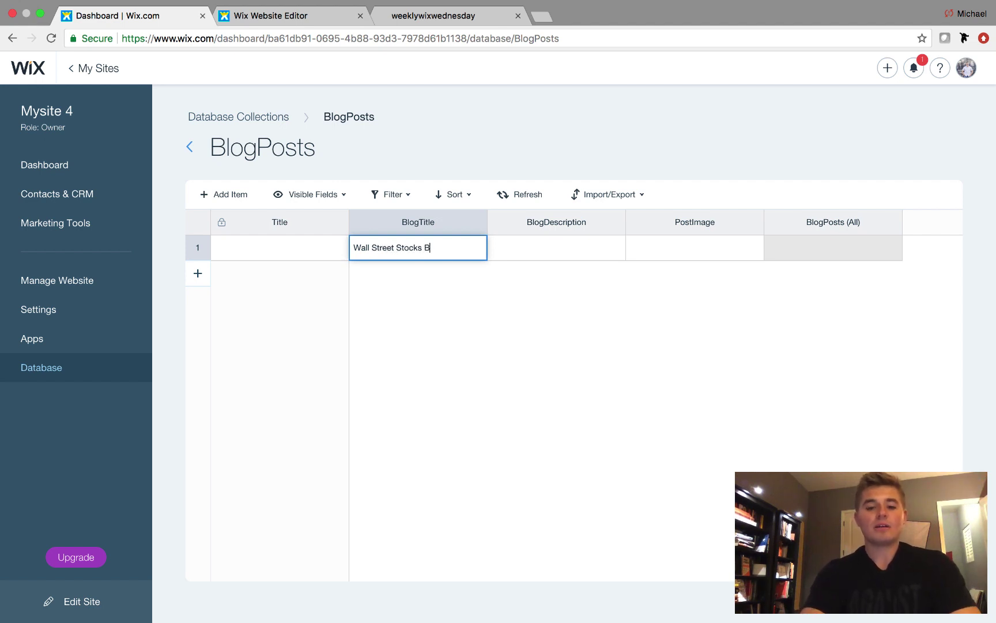
type("oom!")
Enter "The Wix Stock just went through the roof! It's fantastic!" as the BlogDescription of the first BlogPosts item.
left_click(558, 251)
left_click(558, 251)
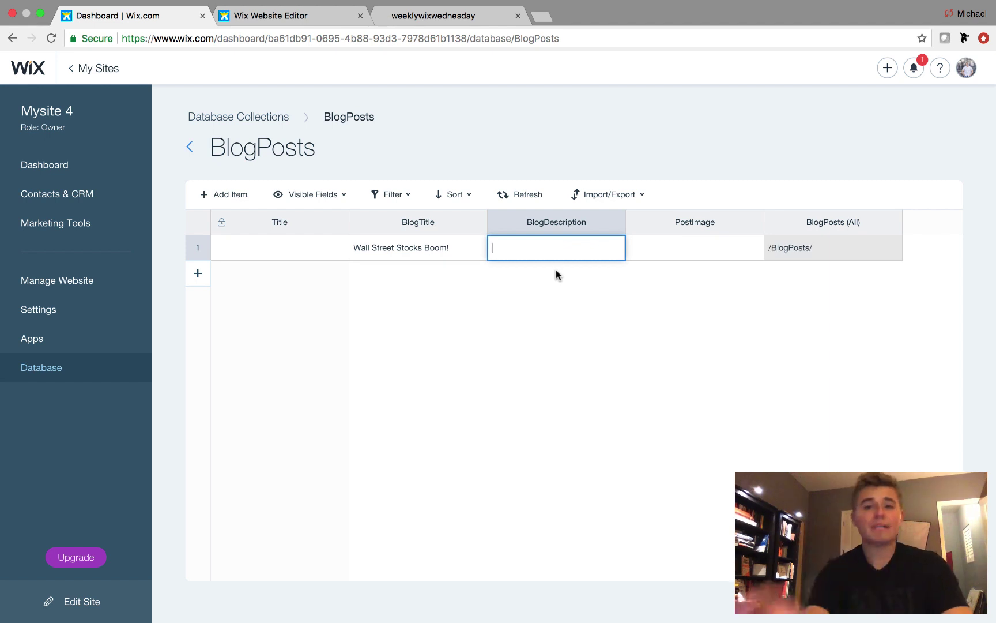
type("The ")
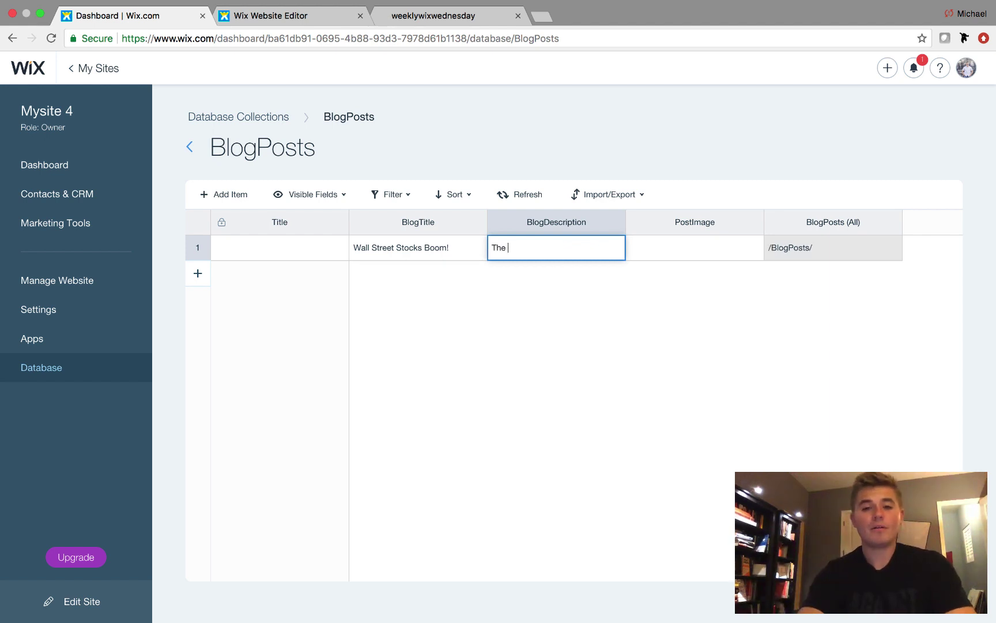
type("Wix Stocxk")
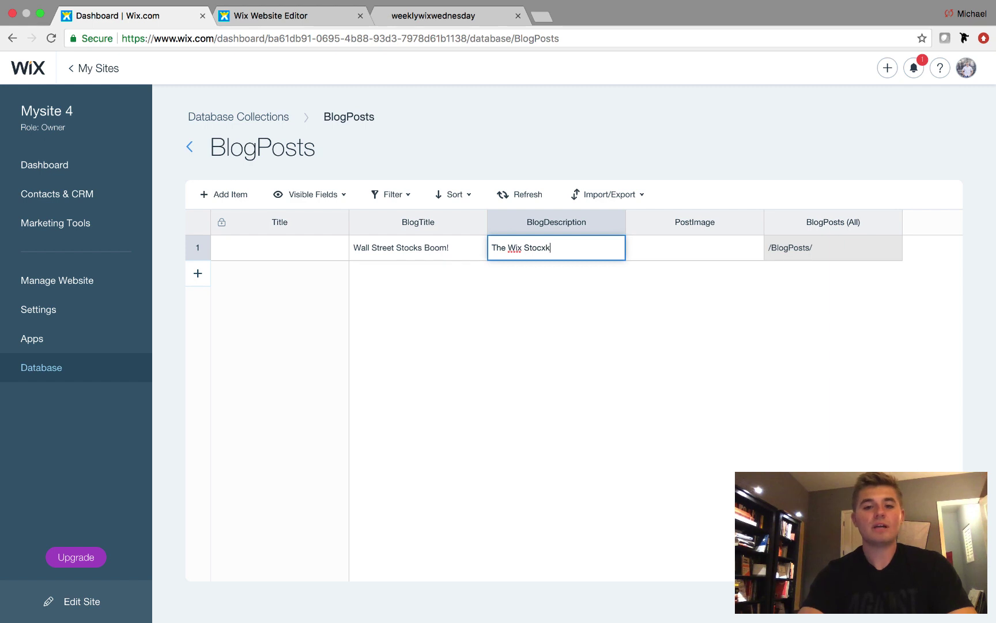
key("BackSpace")
key("BackSpace")
type("k just wen")
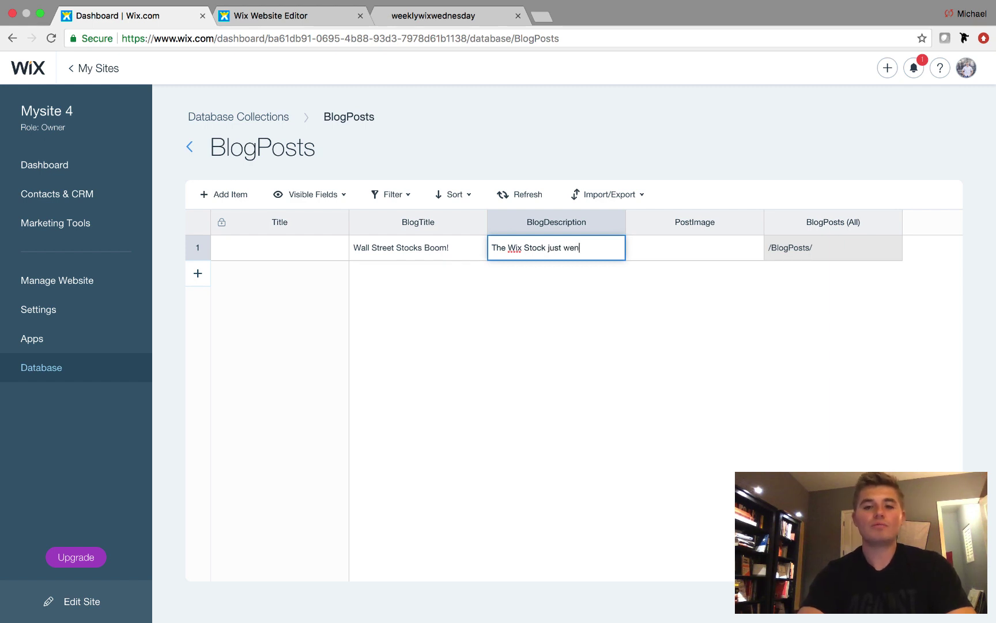
type("t thr")
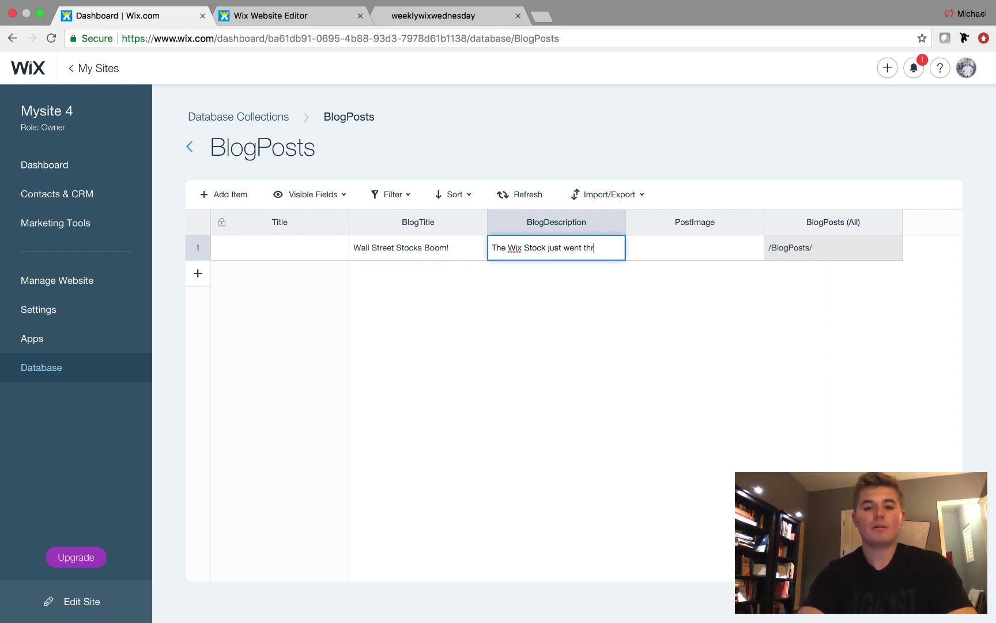
type("ou")
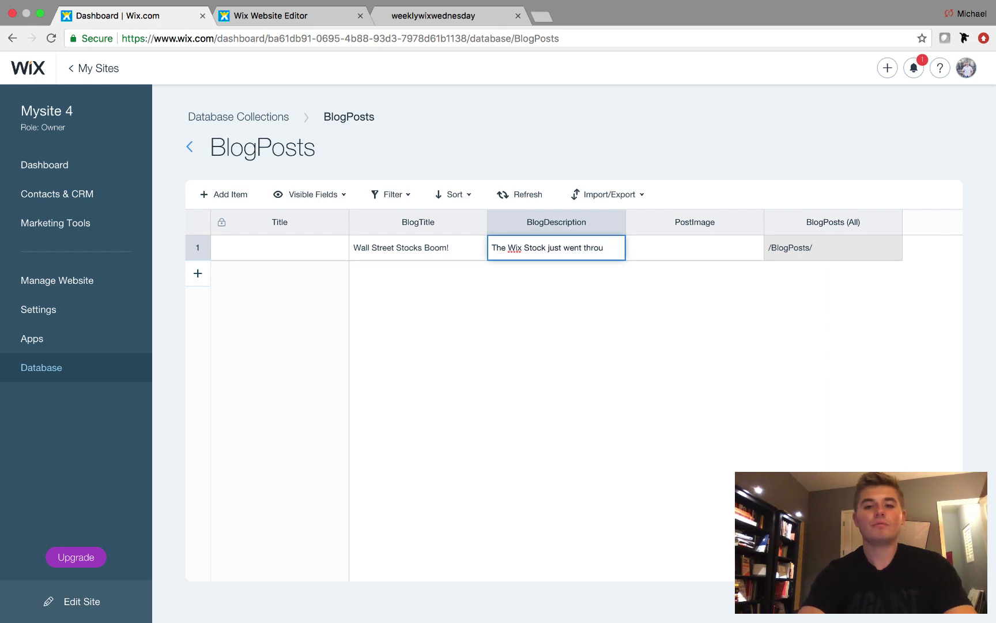
type("hgh the roof!")
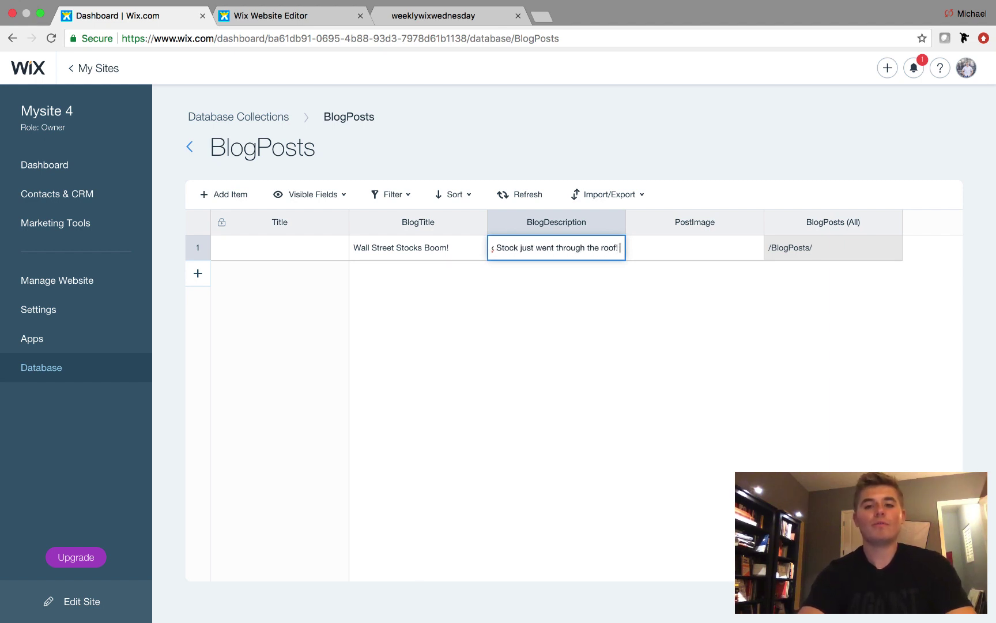
type(" It;s")
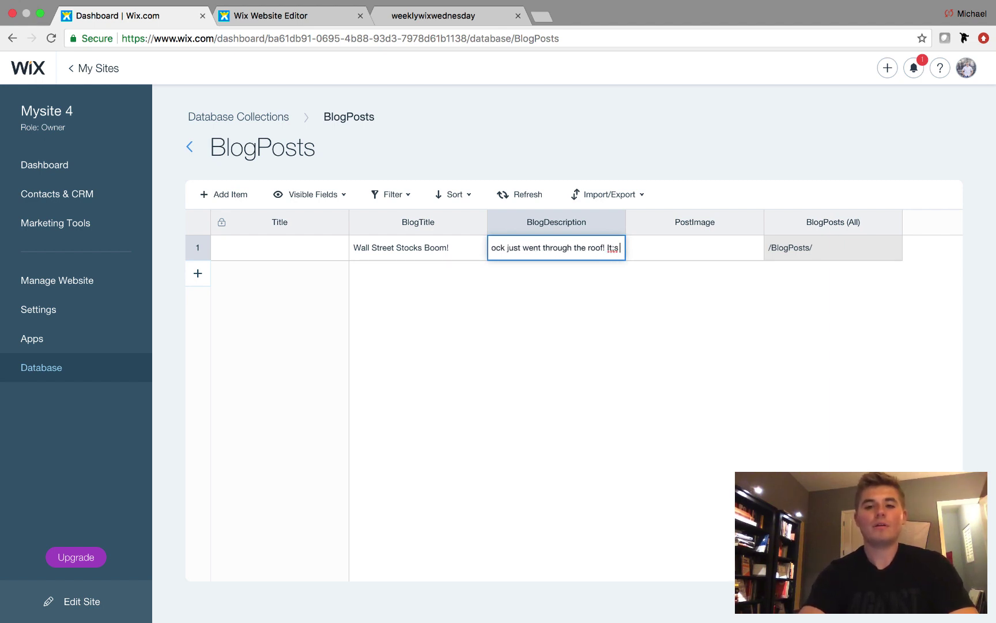
key("BackSpace")
key("BackSpace")
type("'s t")
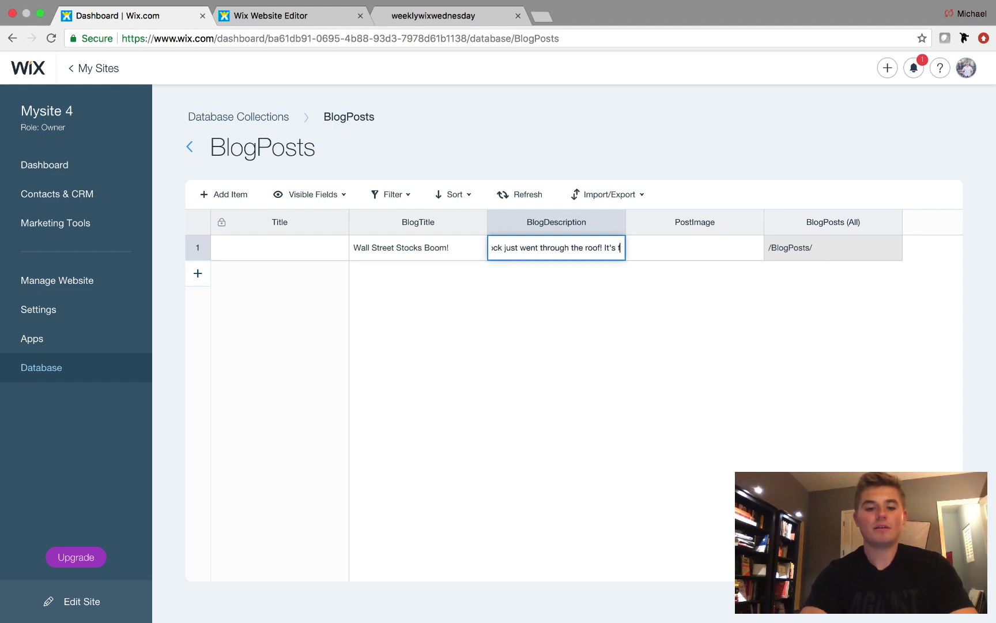
type("antast")
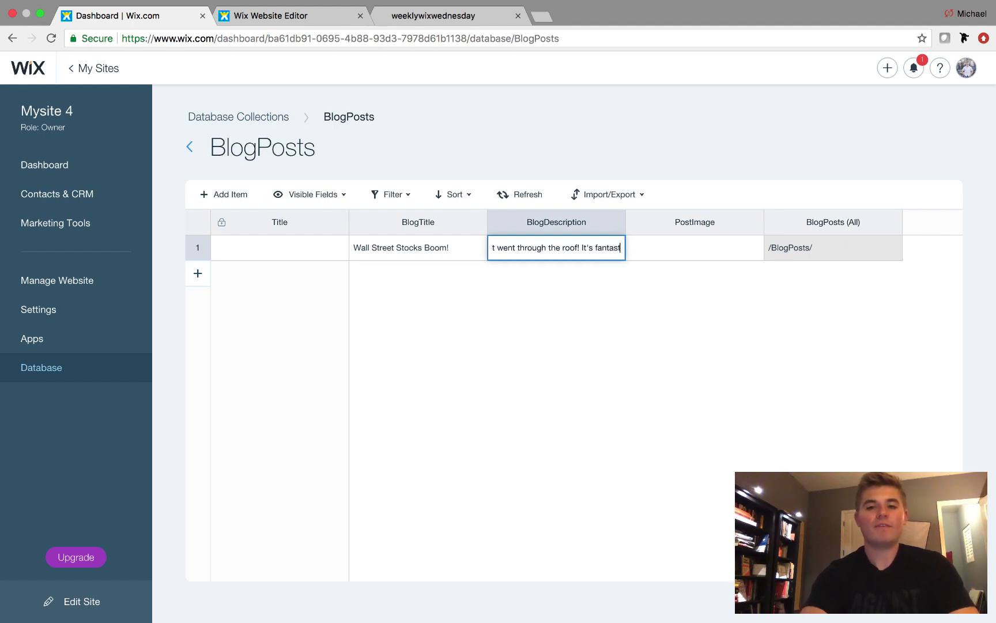
type("ic!")
Set the first item's PostImage to the photo IMG_6608.JPG from the existing media images.
left_click(709, 245)
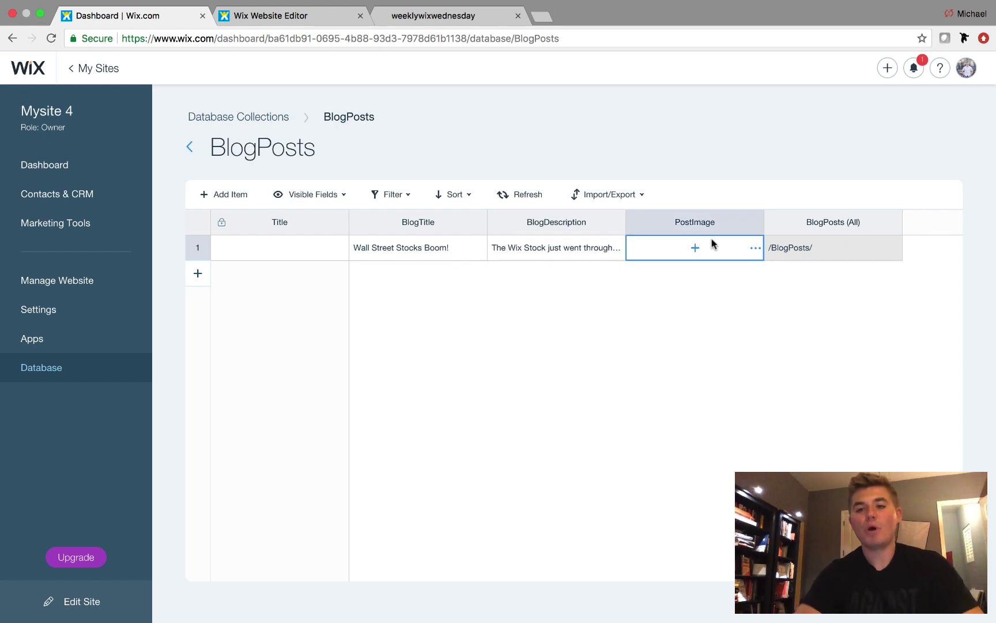
left_click(695, 248)
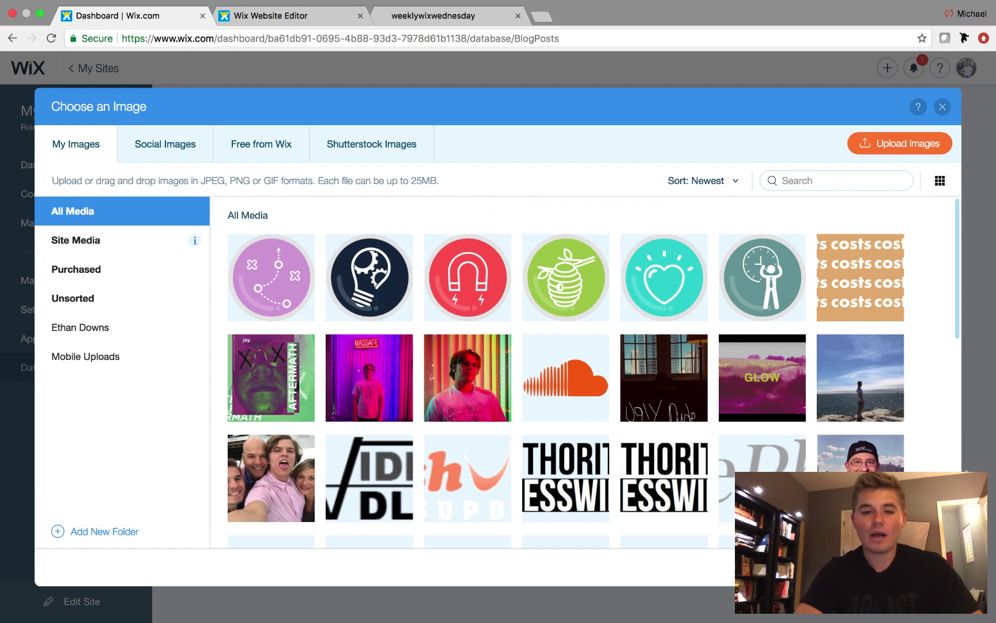
scroll(903, 423, "down", 4)
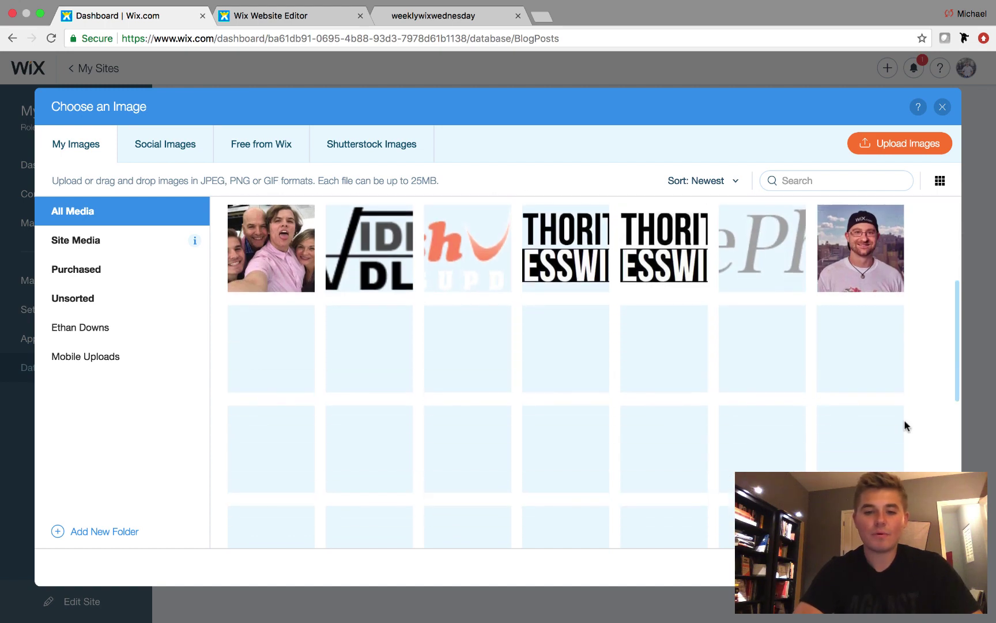
scroll(904, 426, "down", 2)
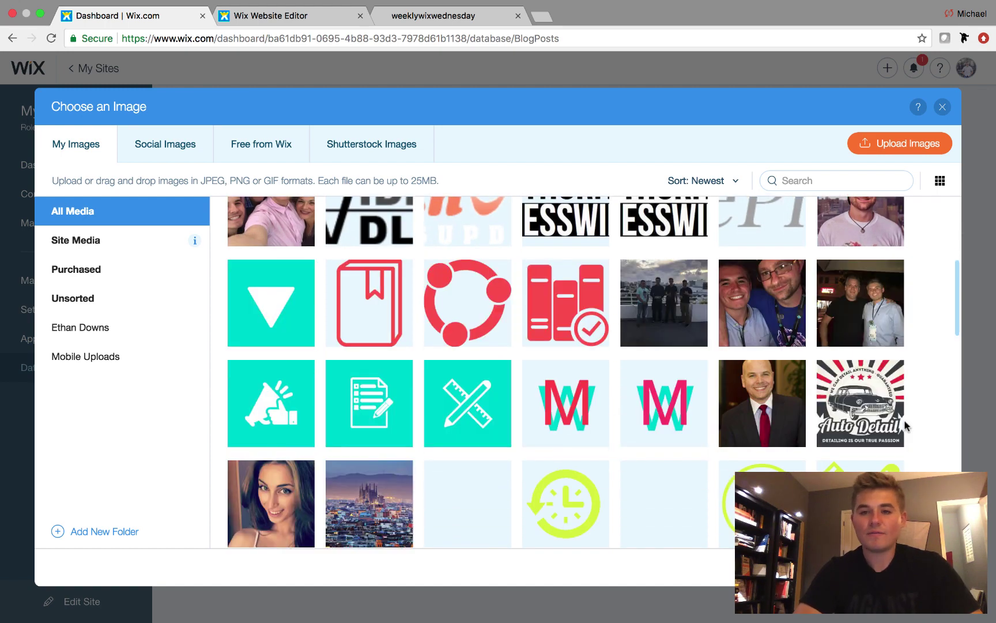
left_click(853, 305)
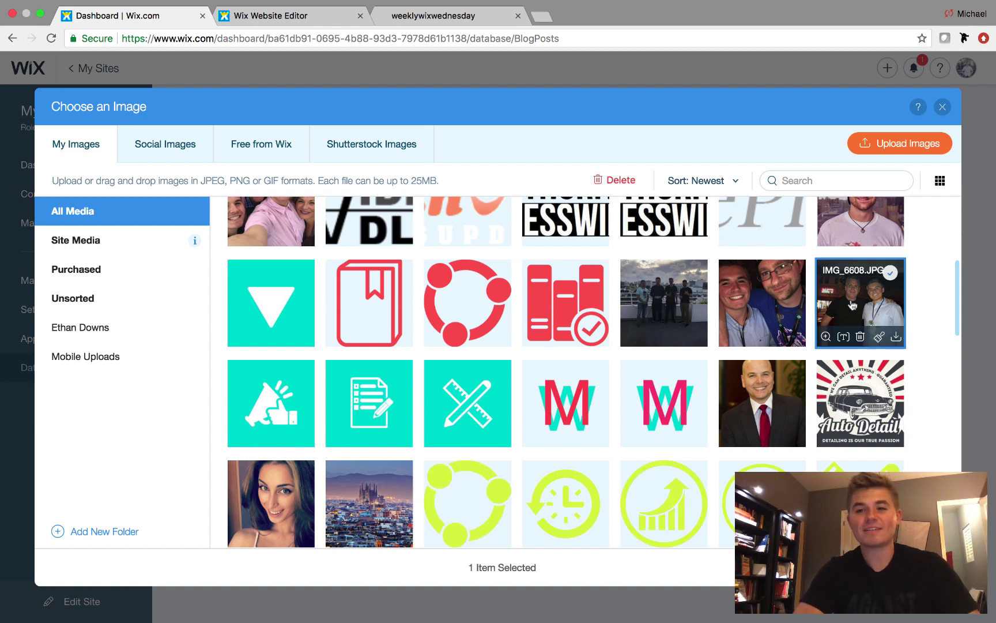
double_click(852, 304)
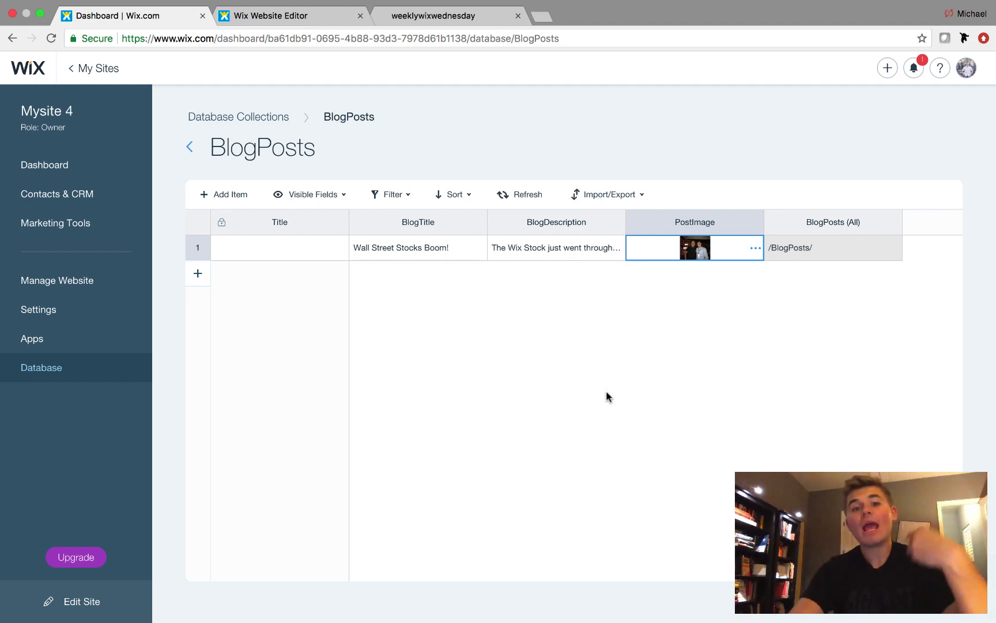
Add a second item to the BlogPosts collection with the BlogTitle "CryptoCurrency Sees An Increase!".
left_click(197, 273)
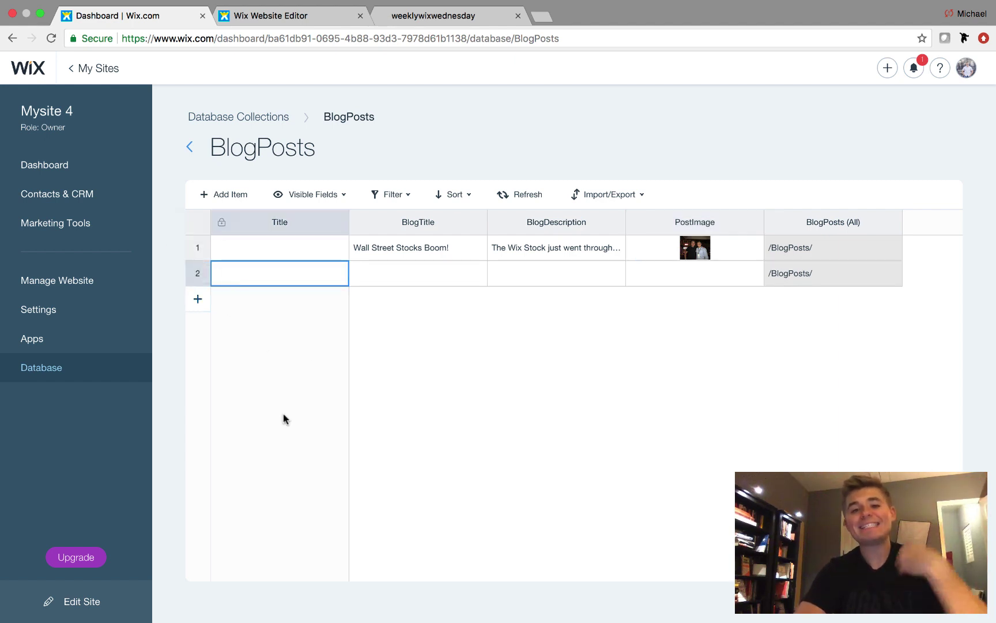
left_click(402, 274)
left_click(406, 274)
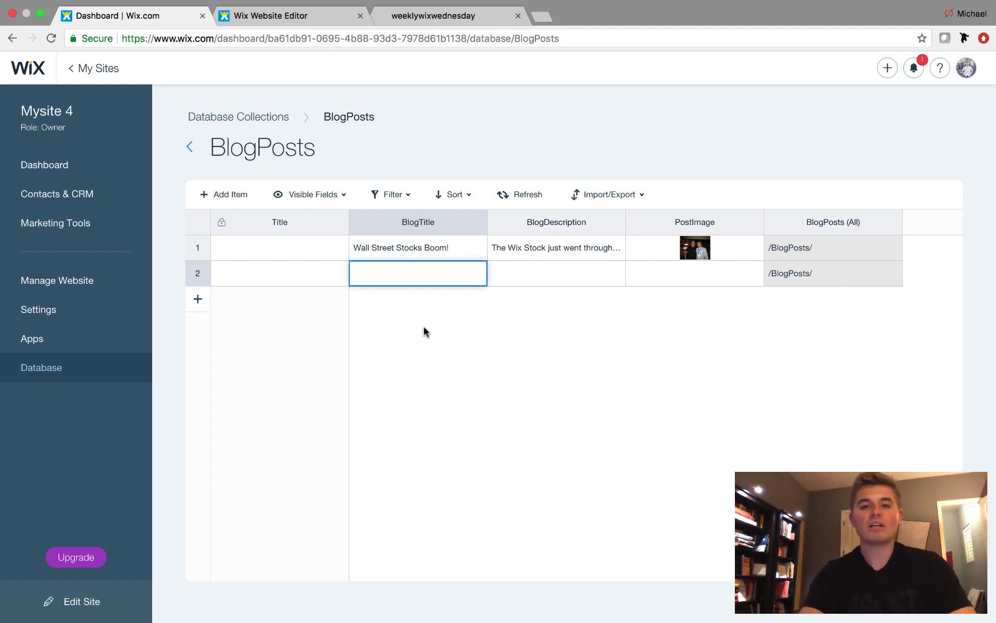
type("Cr")
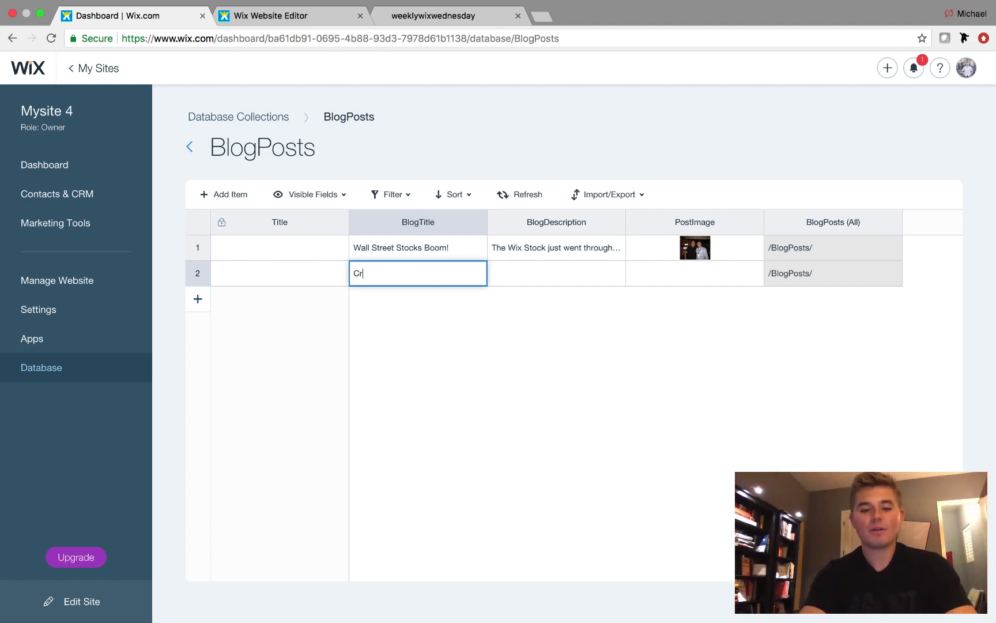
type("yptoCurr")
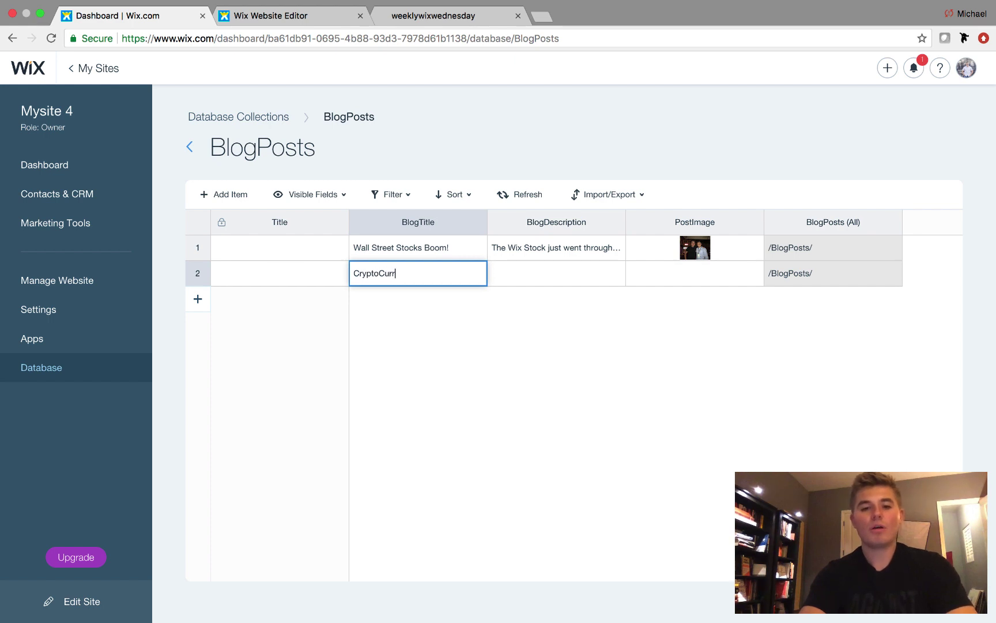
type("encuy")
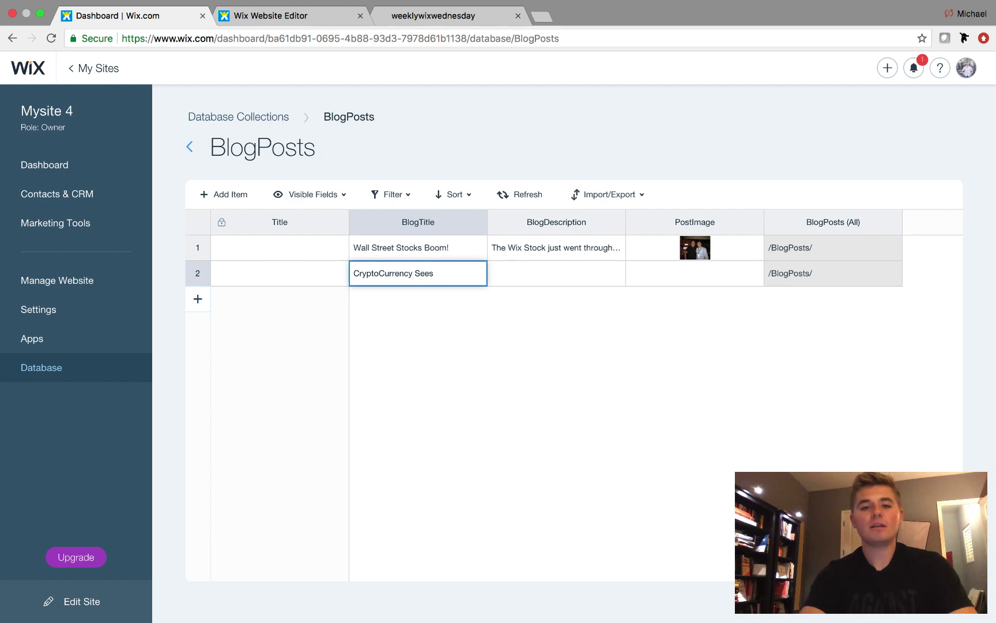
type(" Sees An Incre")
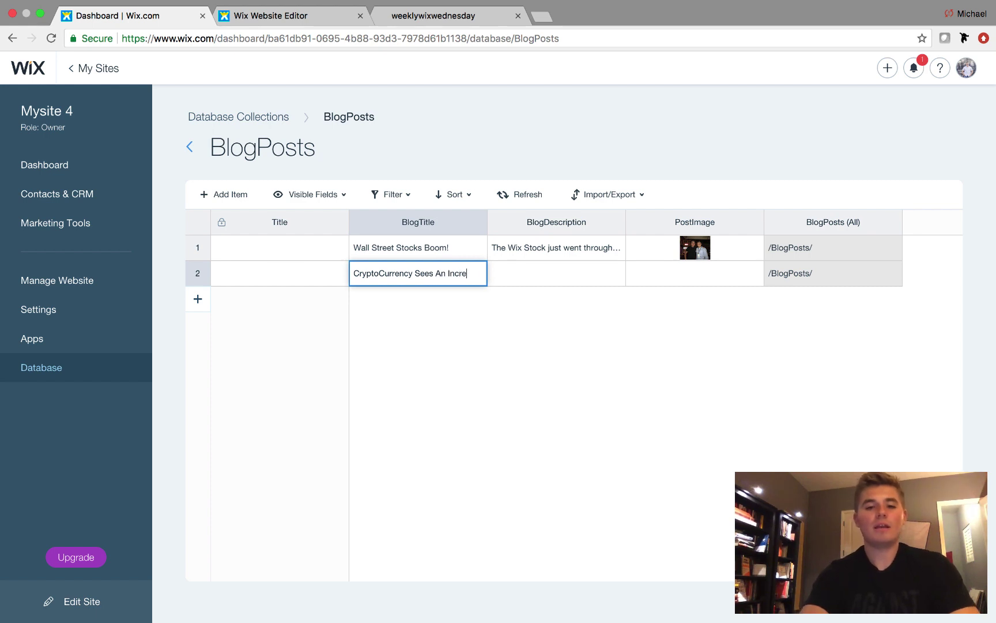
type("ase!")
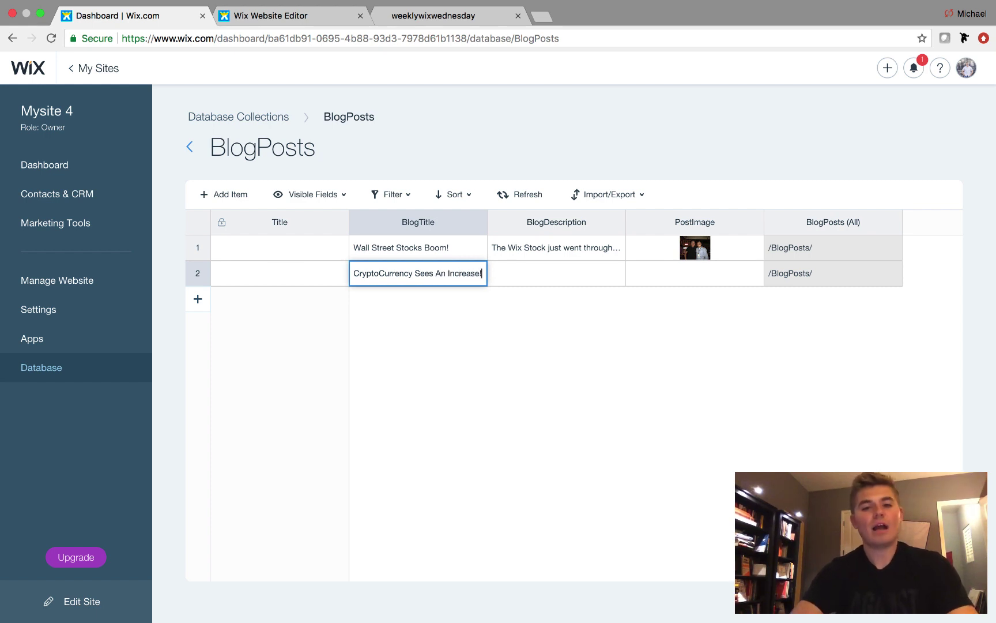
Enter "Bitcoin starts soaring! You better wait a few more days and sell high!" as the second item's BlogDescription.
left_click(522, 270)
type("Bit")
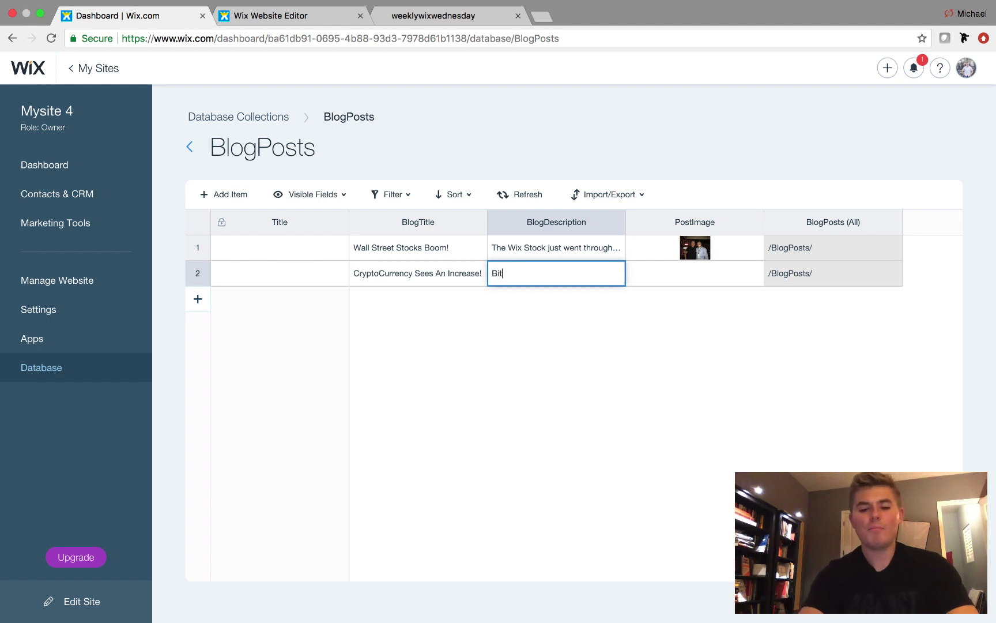
type("coin star")
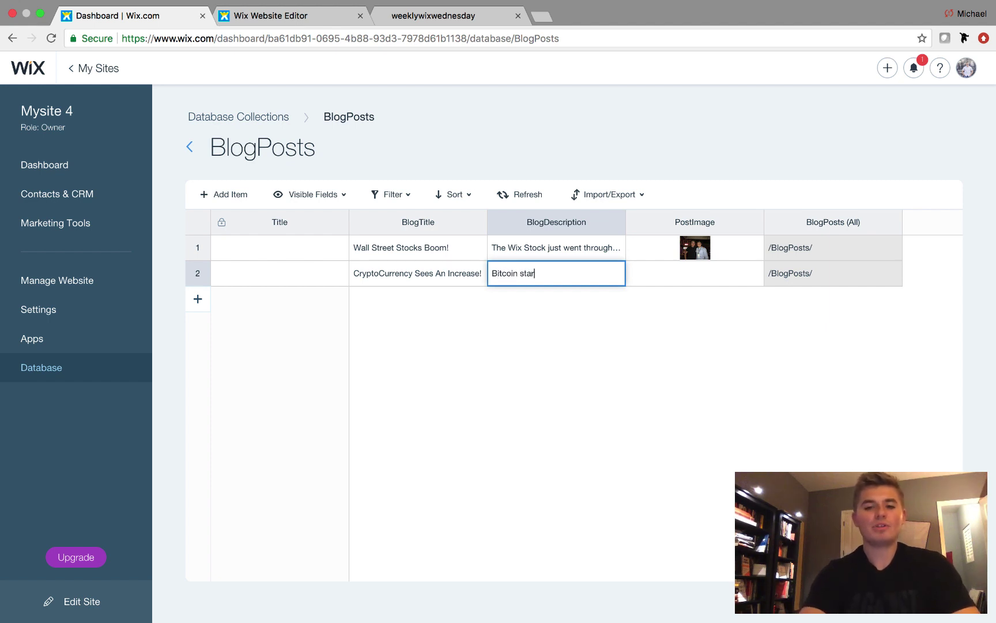
type("ts soaring!")
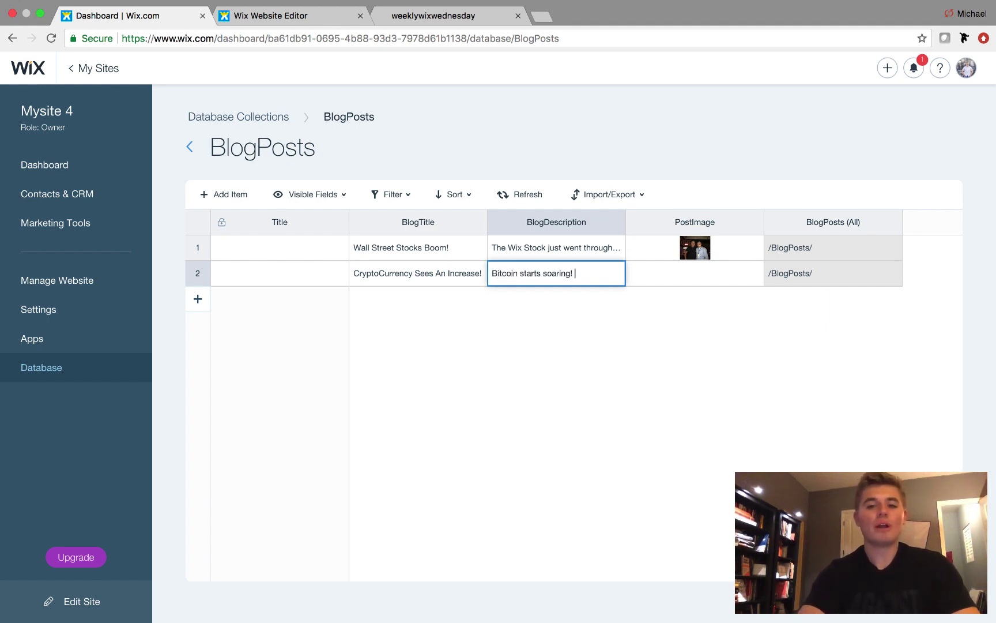
type(" You better")
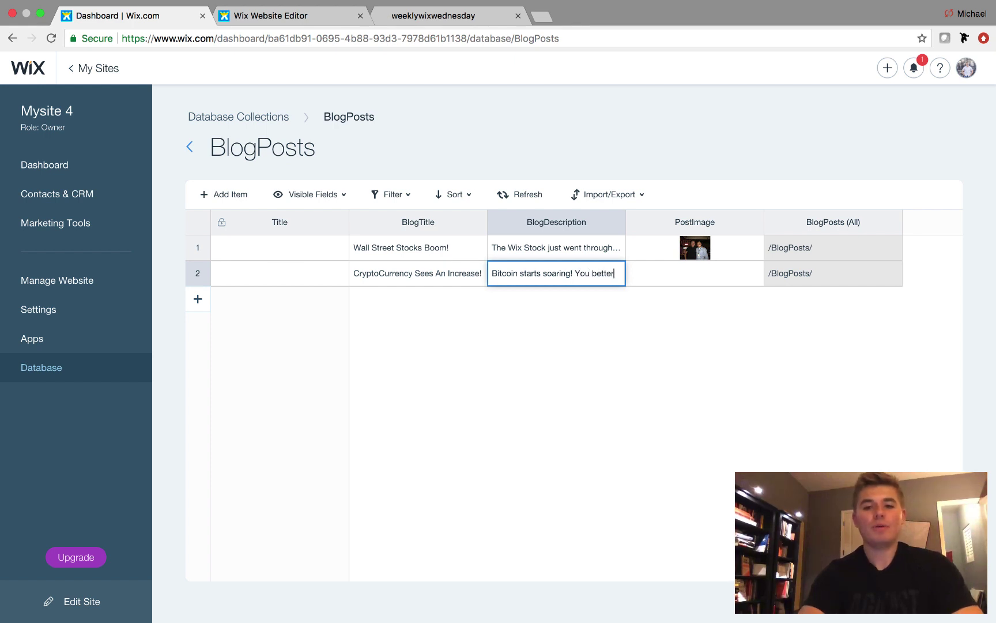
type(" wait")
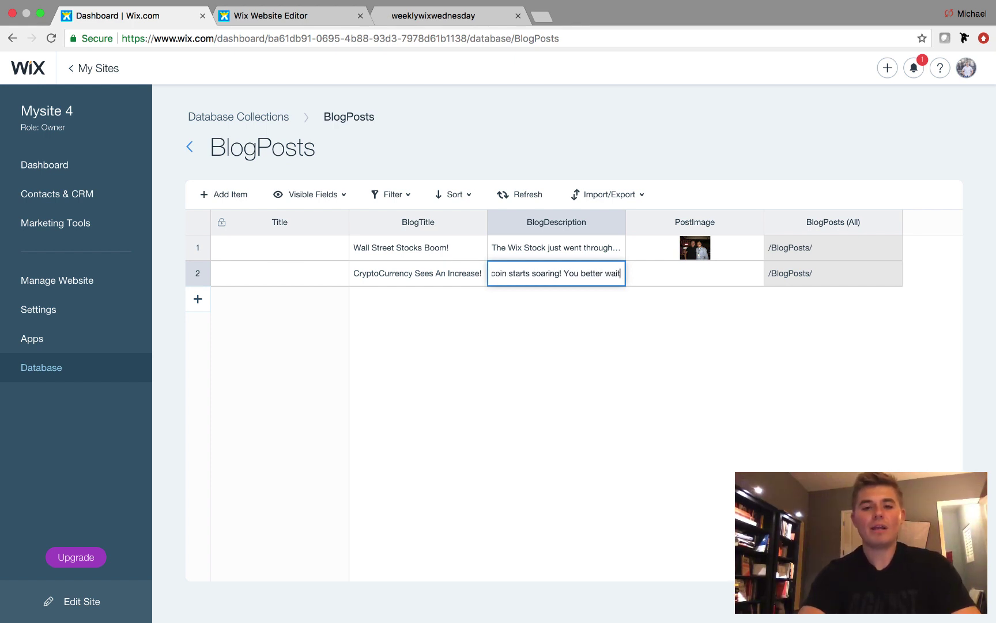
type(" a few more days")
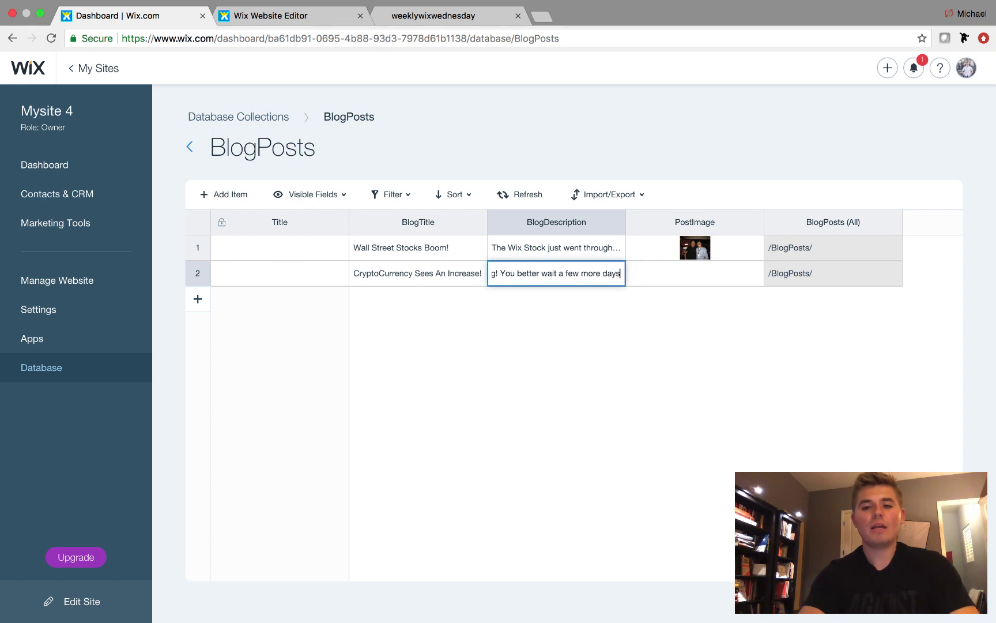
type(" and sell high")
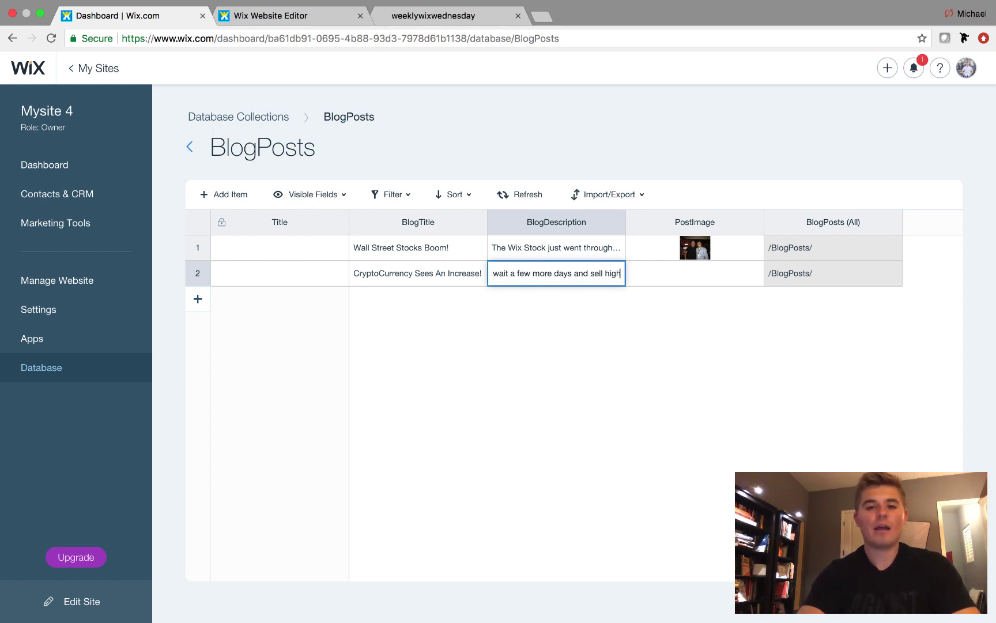
type("~!")
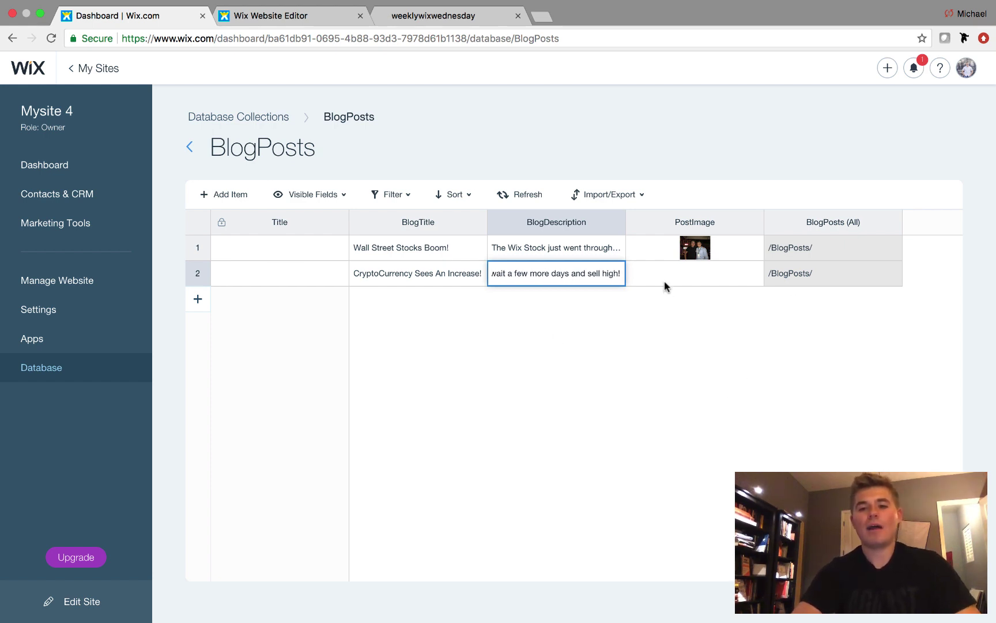
Set the second item's PostImage to the orange image from the existing media images.
left_click(693, 272)
left_click(693, 272)
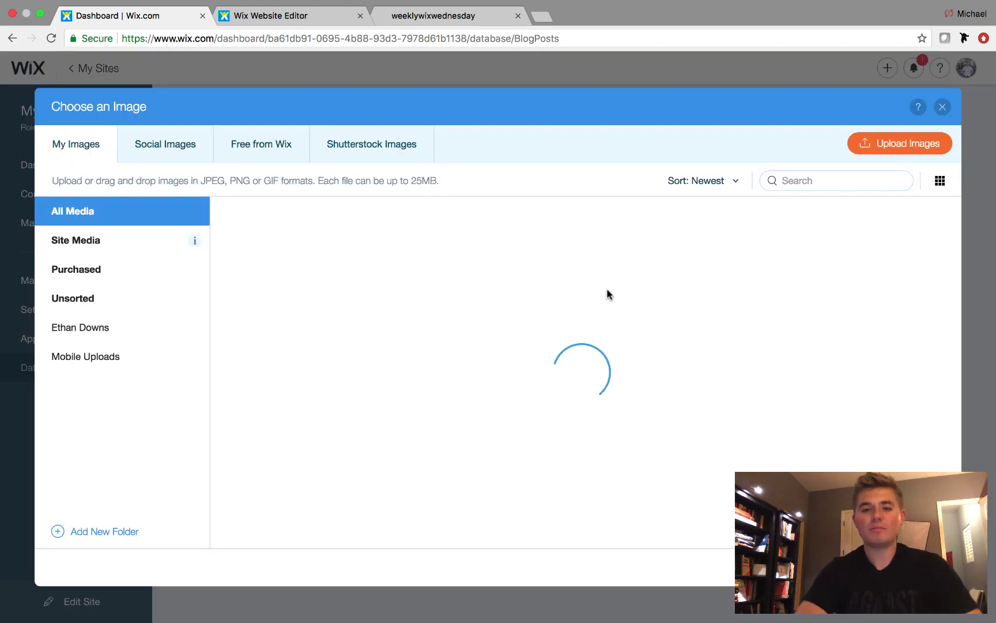
scroll(909, 351, "down", 10)
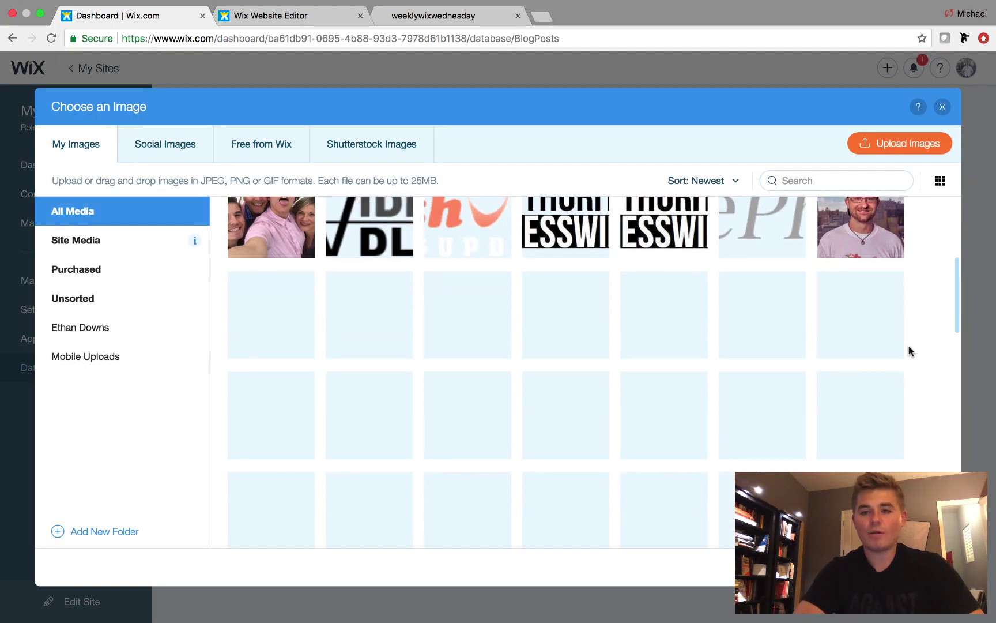
scroll(909, 351, "down", 3)
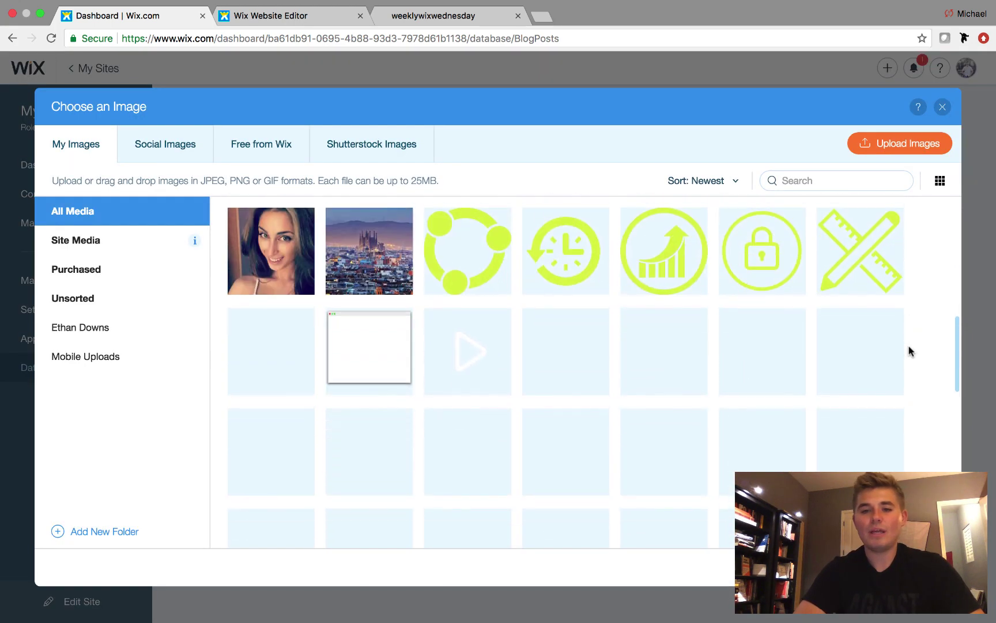
double_click(701, 265)
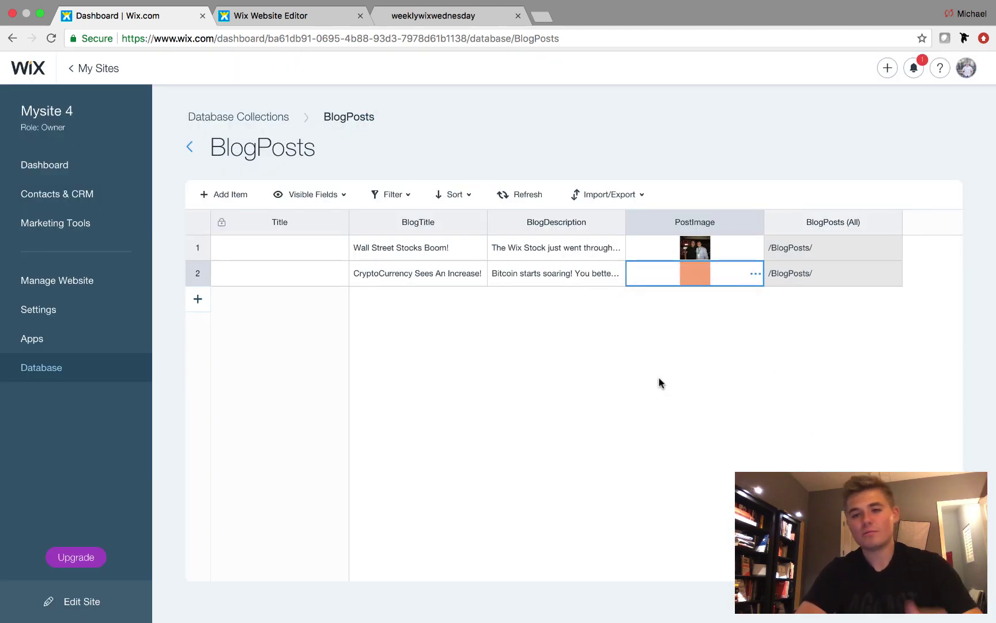
Add a third item to the BlogPosts collection with the BlogTitle "The Wolf Of Wall Street Is Back!".
left_click(197, 304)
double_click(399, 302)
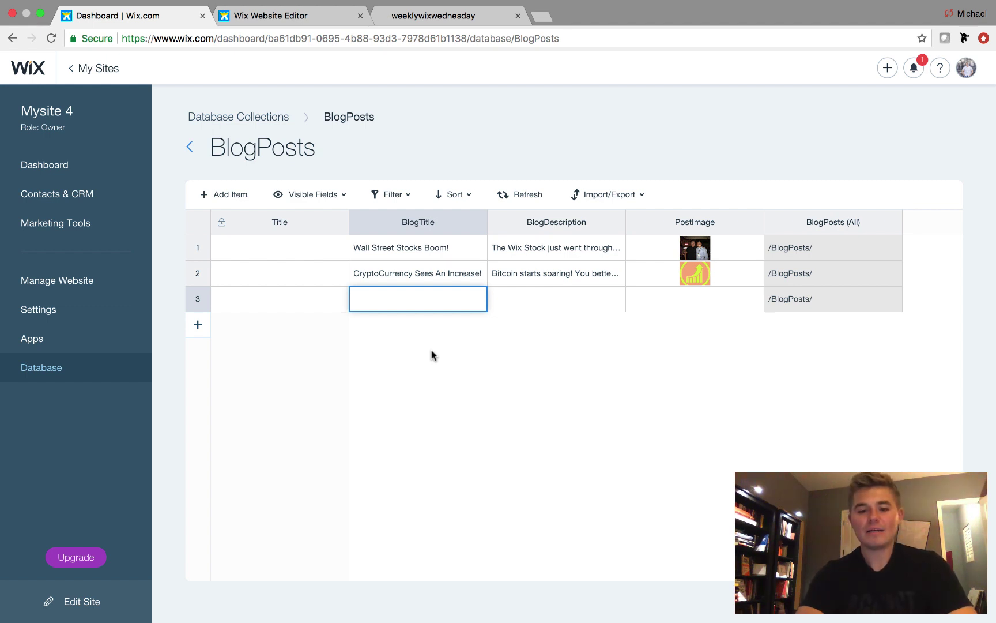
type("The Wol")
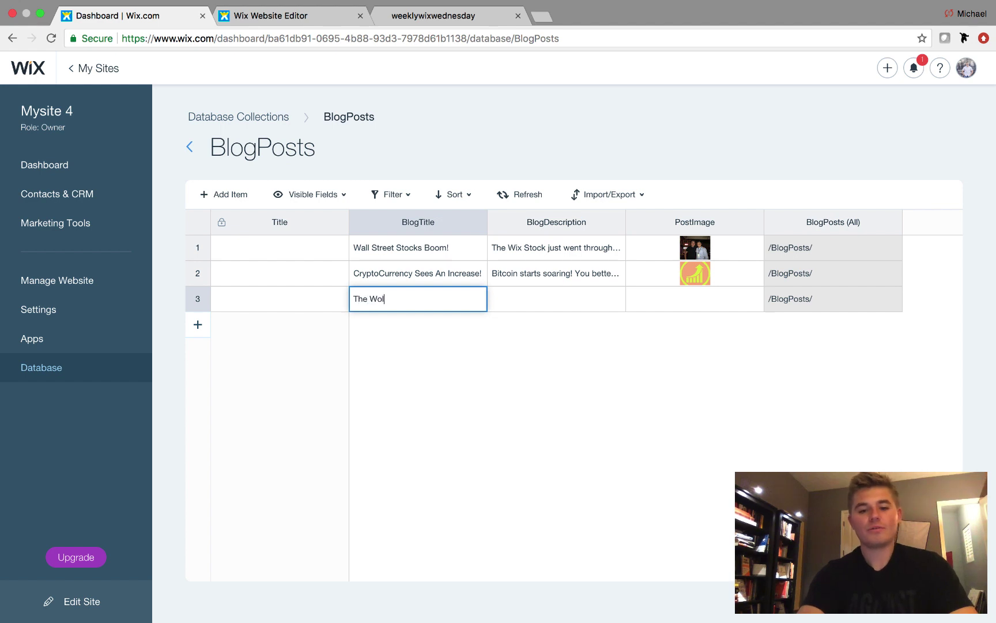
type("f Of ")
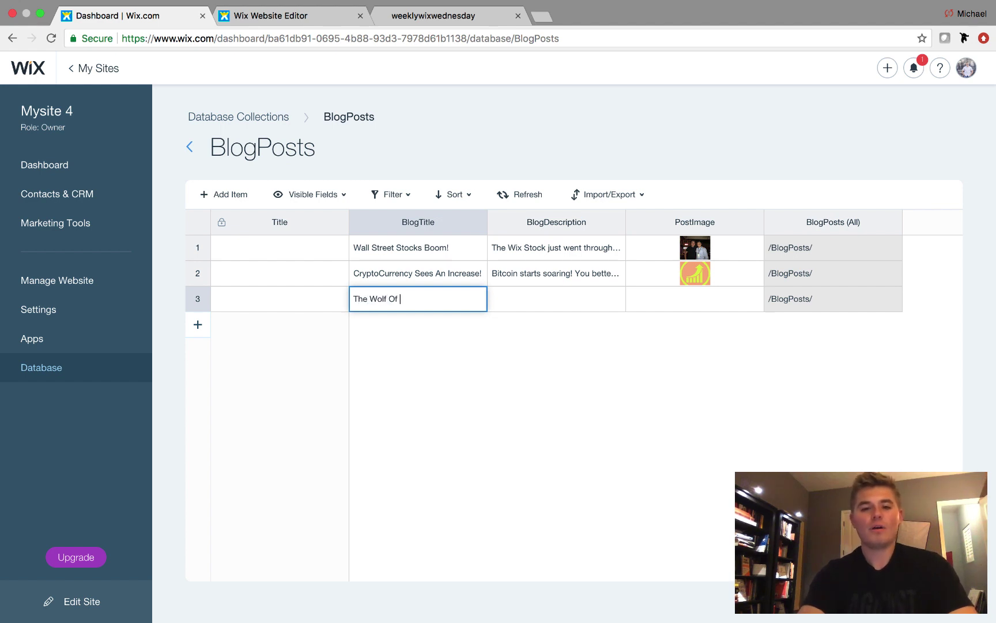
type("Wall Stree")
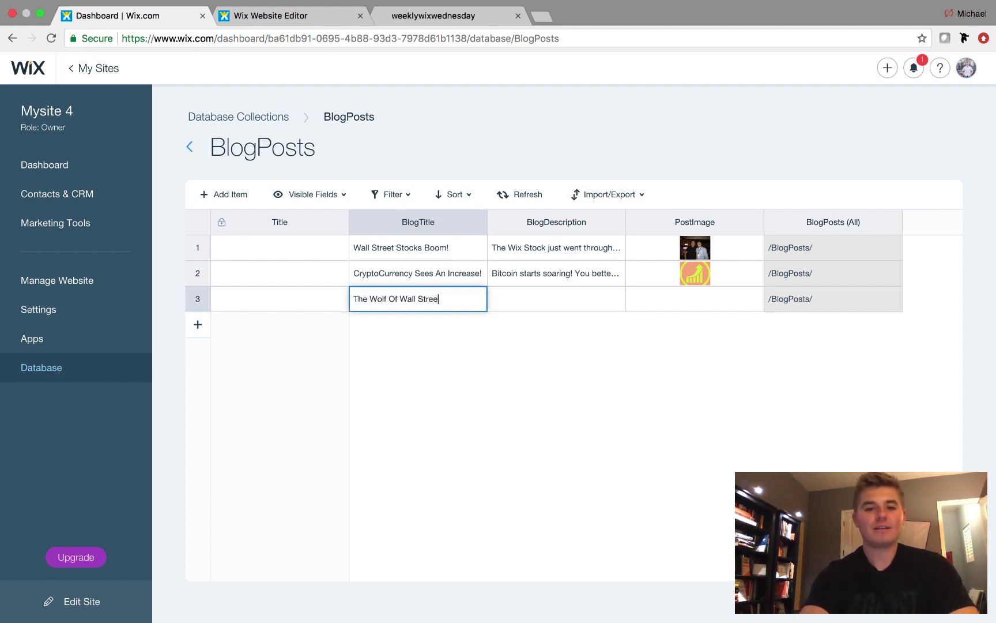
type("t Is Back!")
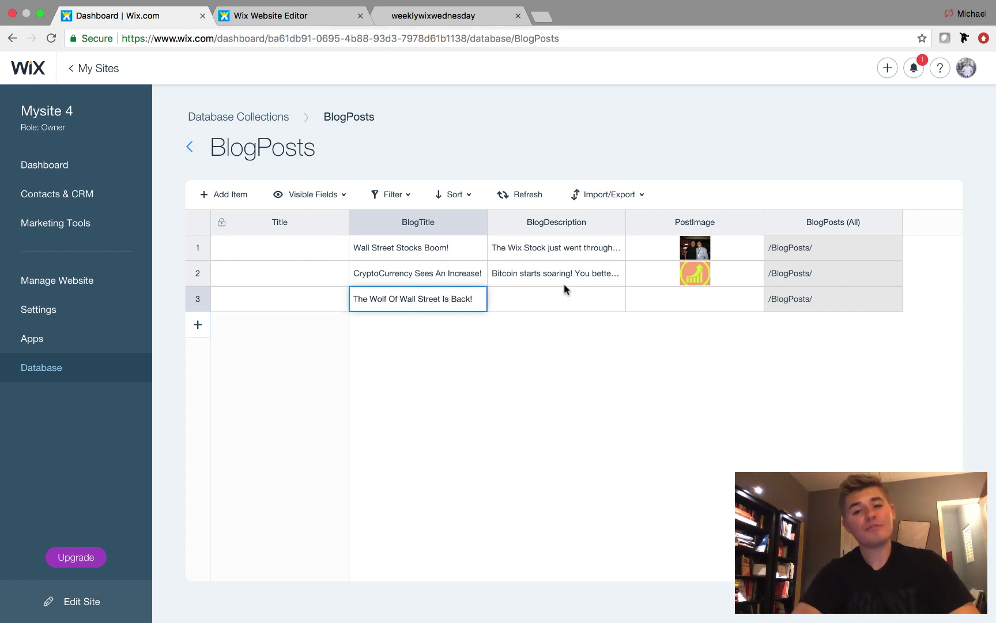
Enter "The Wolf Of Wall Street brings some massive numbers back to NYC" as the third item's BlogDescription.
left_click(533, 294)
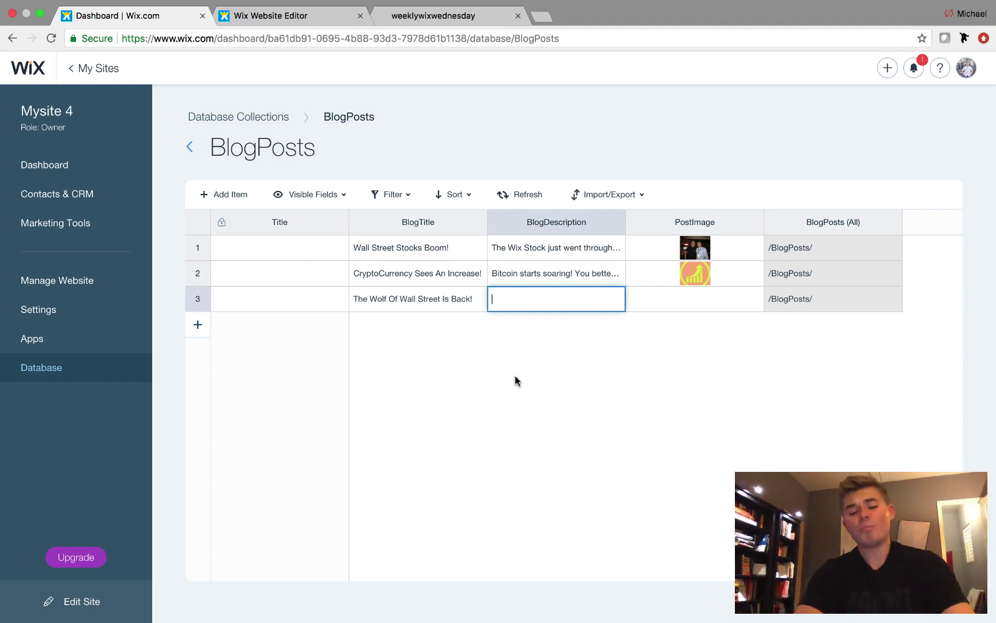
type("The Wolf")
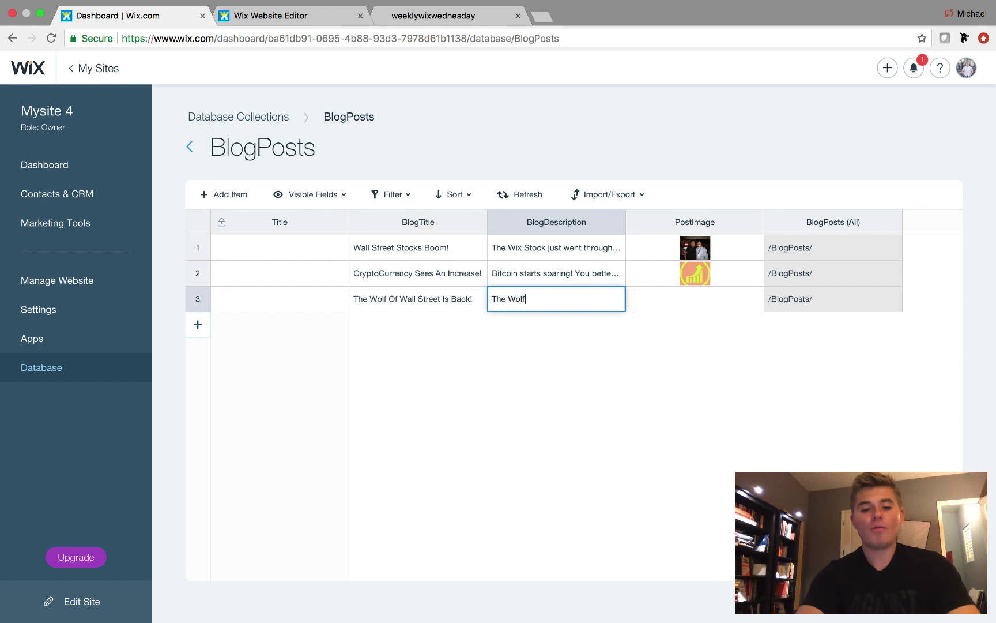
type(" Of Wall ")
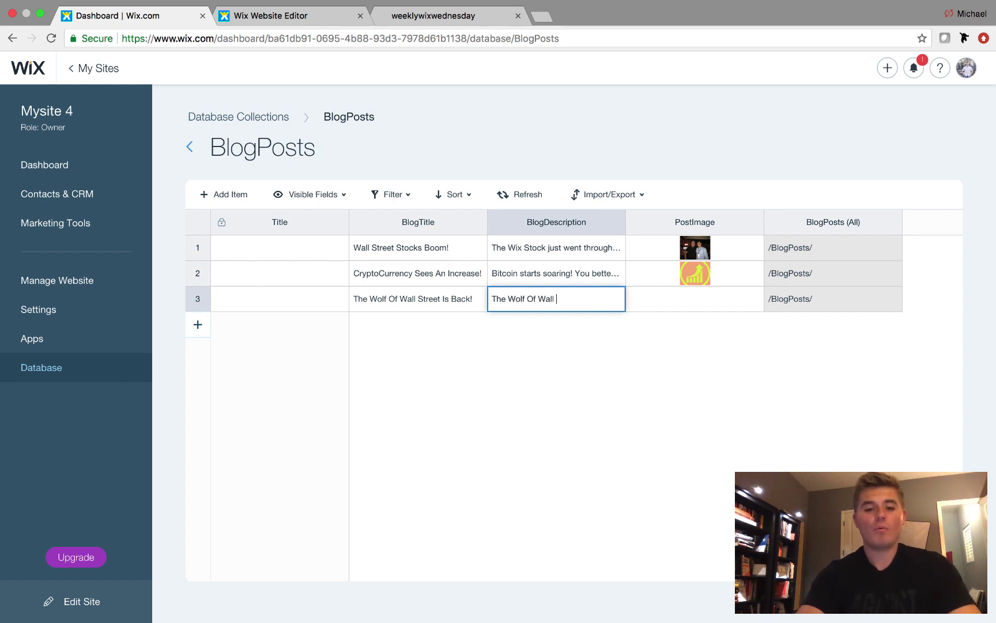
type("Street brings")
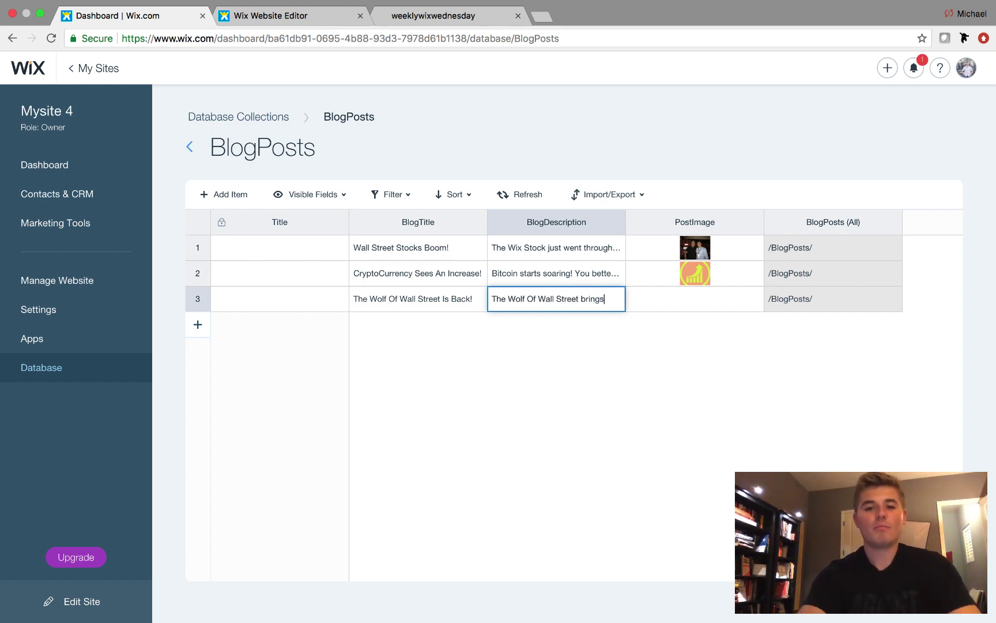
type(" some massiv")
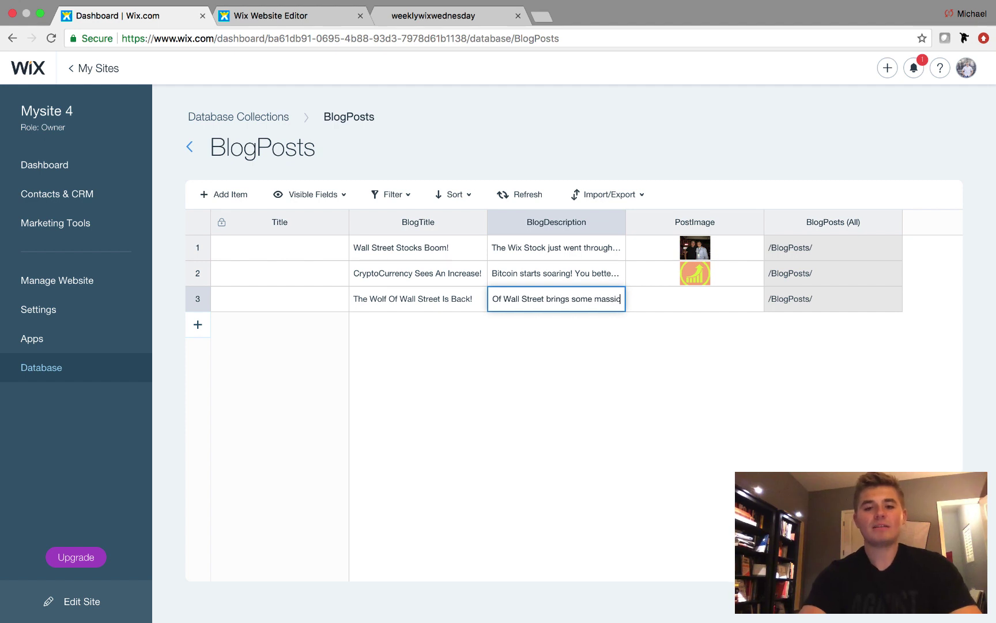
type("e numbe")
type("rs ")
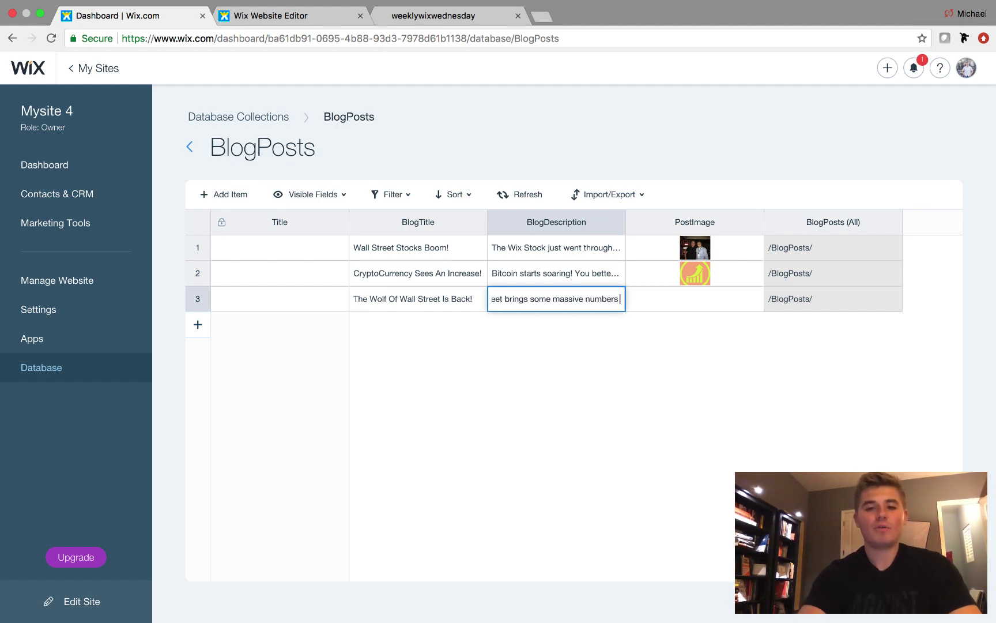
type("back to NYC")
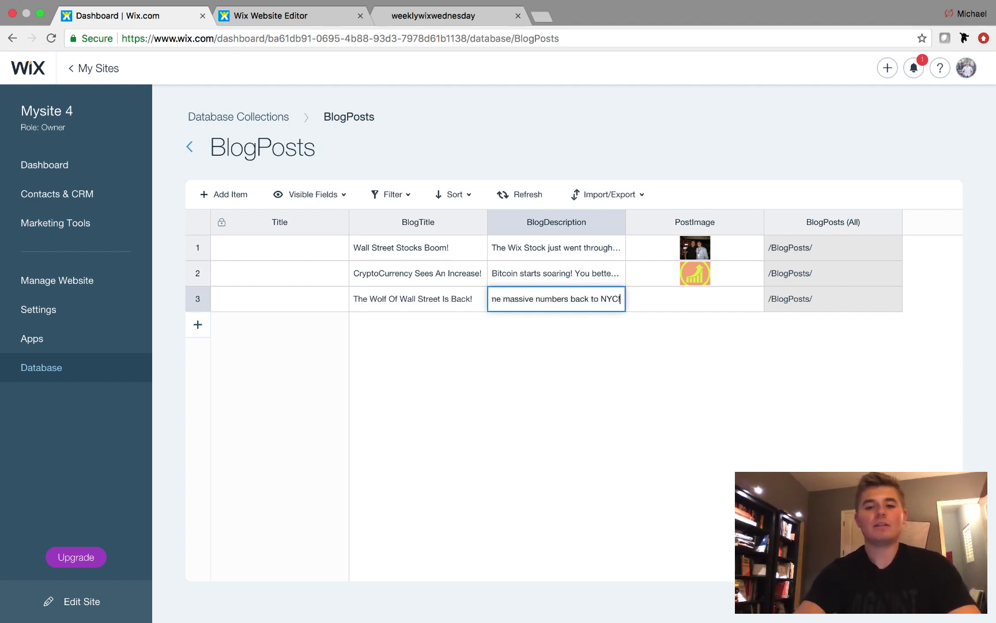
Set the third item's PostImage to the major credit card logos image from the existing media images.
left_click(695, 299)
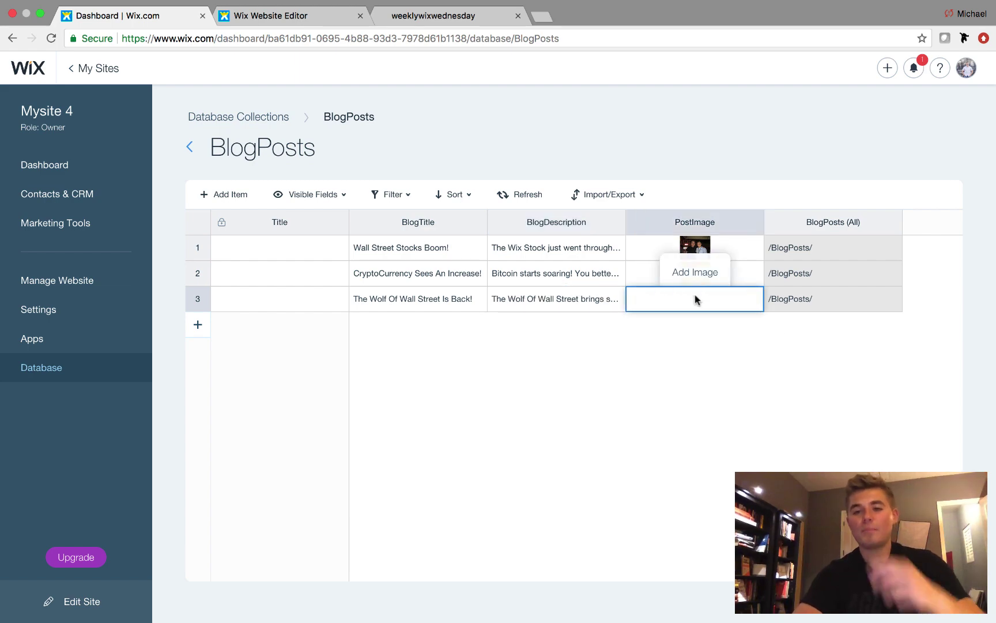
left_click(696, 299)
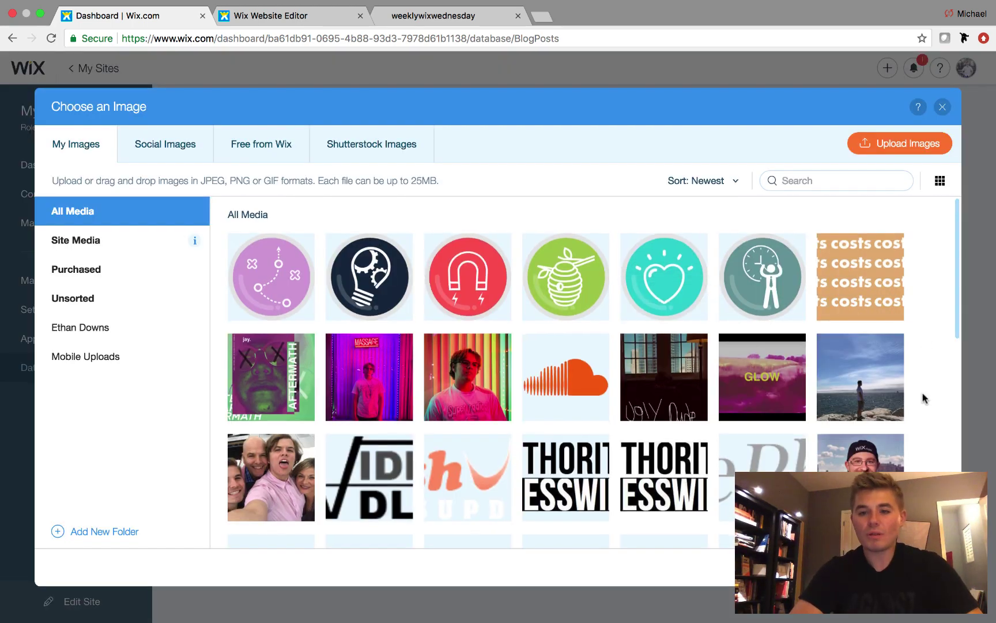
scroll(923, 398, "down", 5)
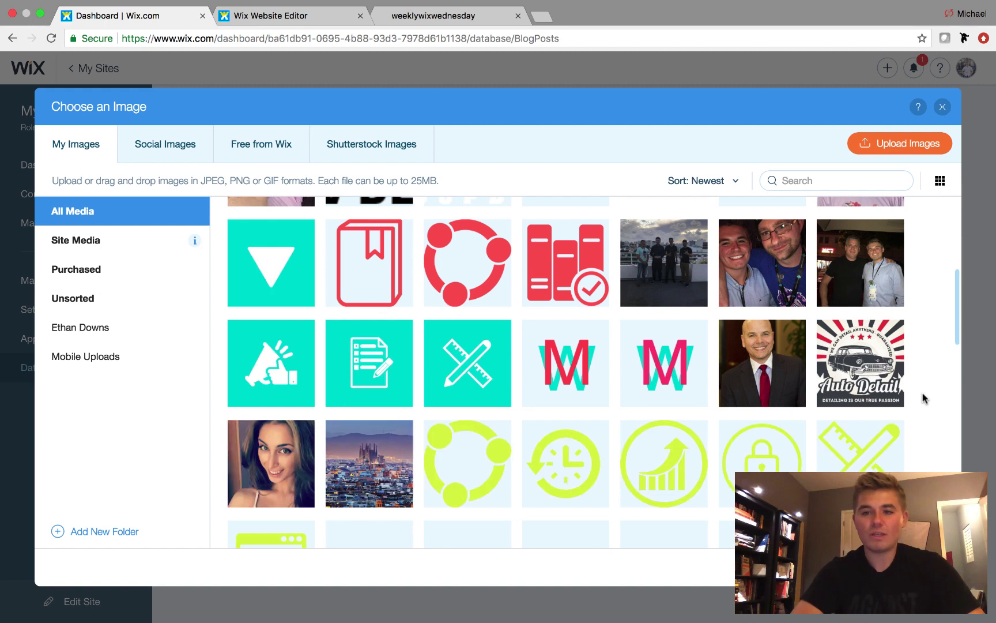
scroll(922, 398, "down", 3)
scroll(922, 397, "down", 3)
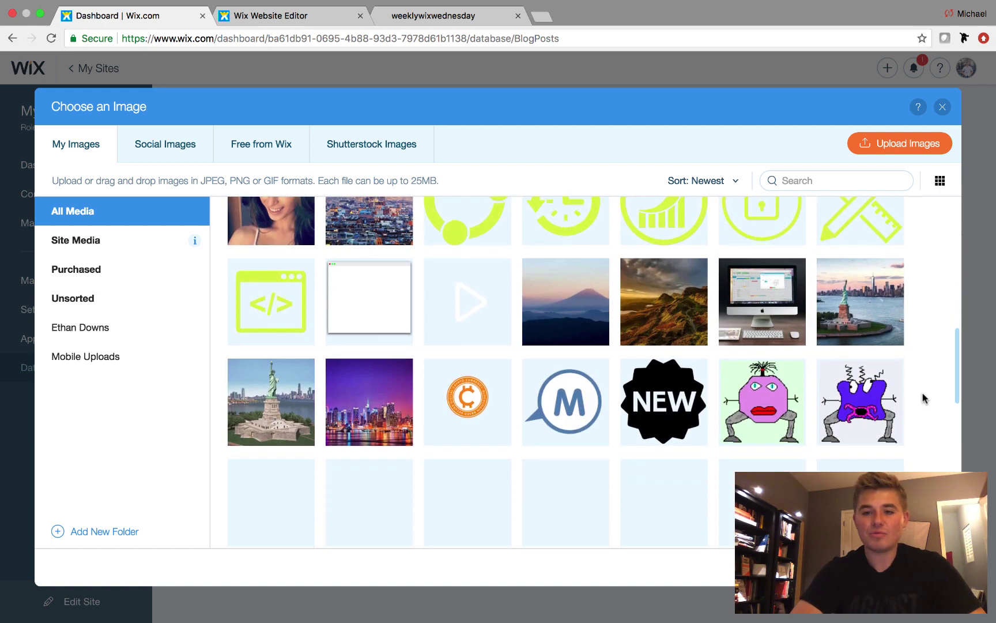
scroll(922, 398, "down", 3)
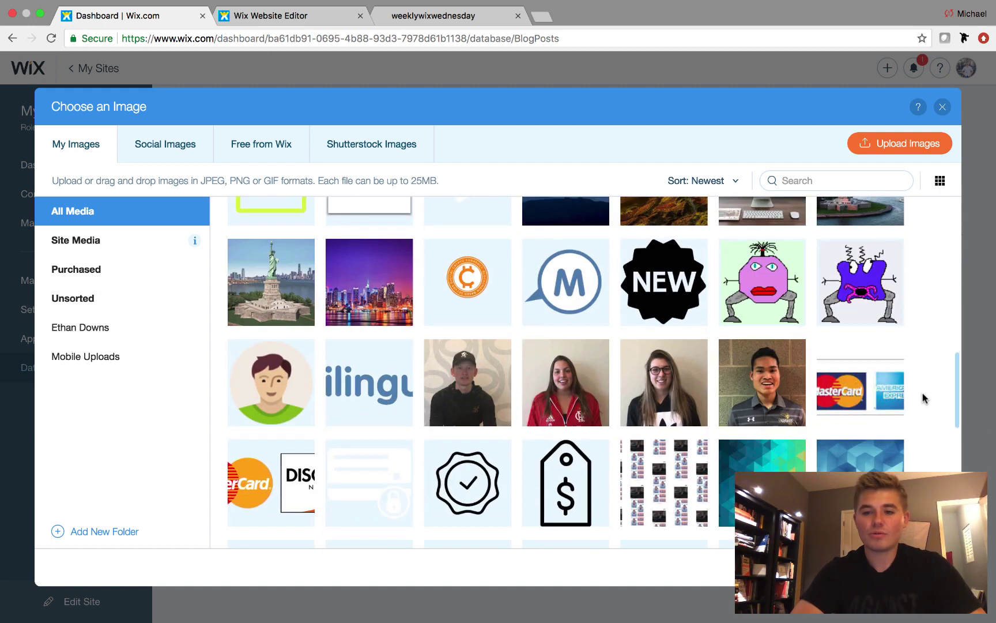
scroll(922, 397, "up", 2)
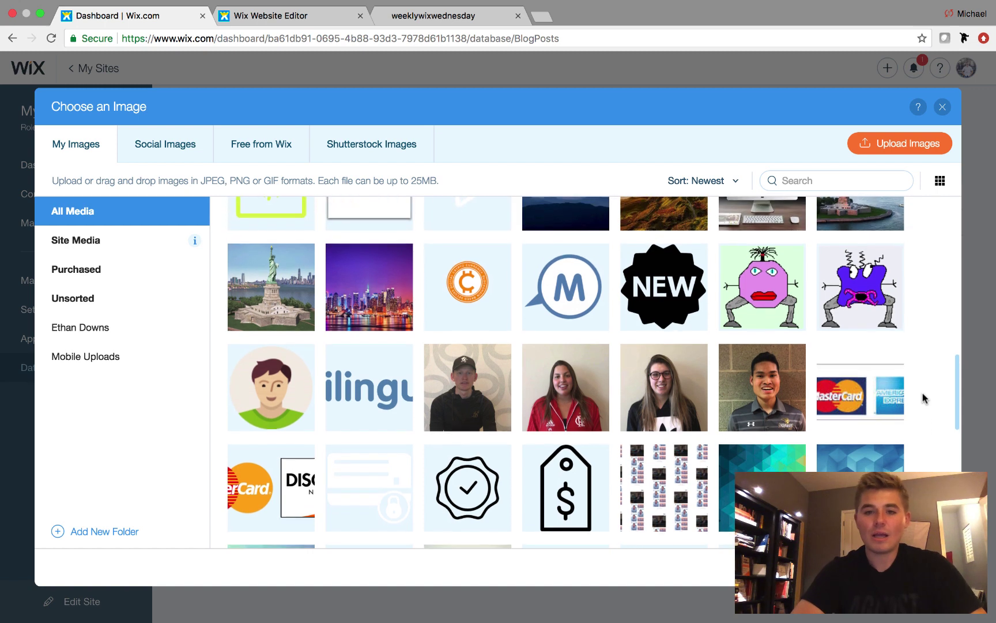
mouse_move(474, 327)
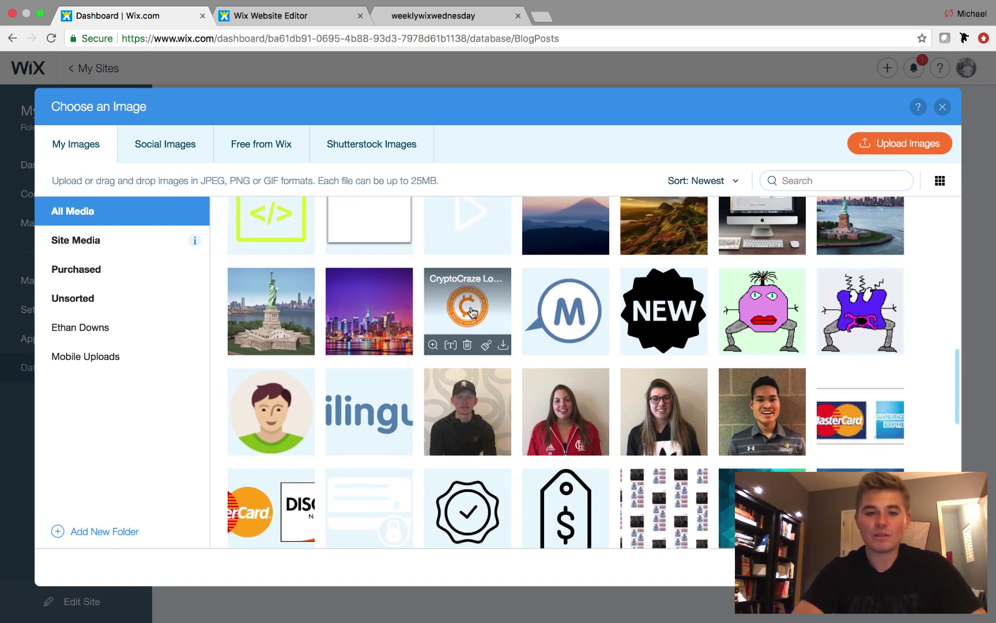
mouse_move(272, 502)
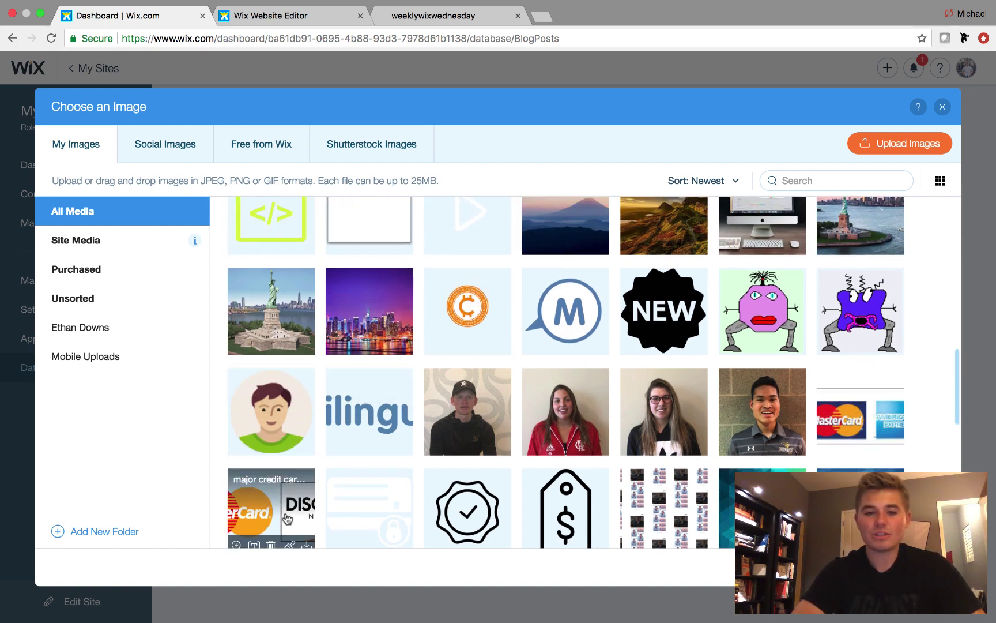
double_click(286, 518)
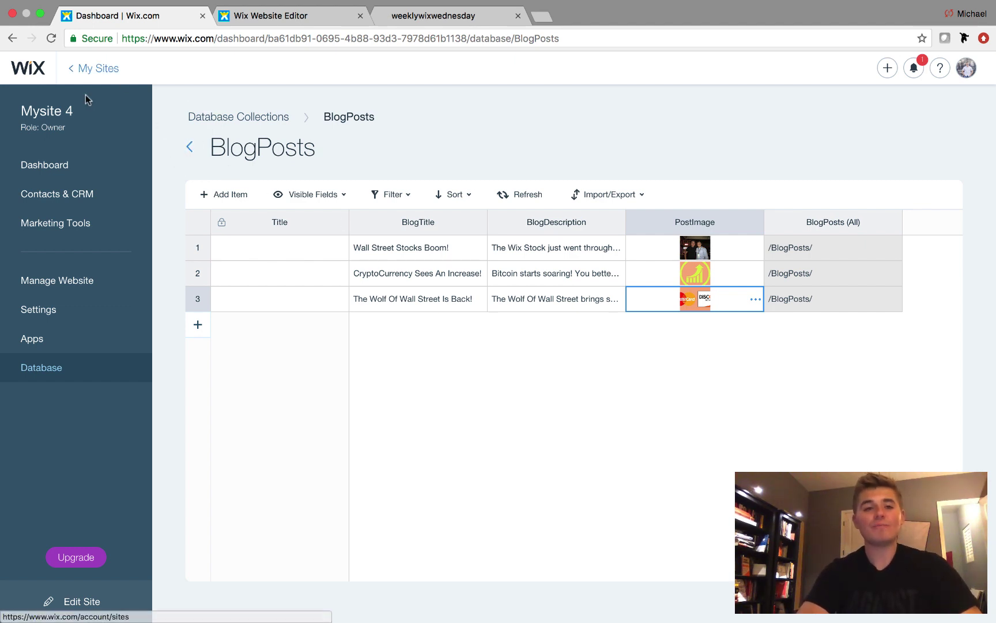
Return to the Mysite 4 dashboard and open the published site to view its home page.
left_click(37, 165)
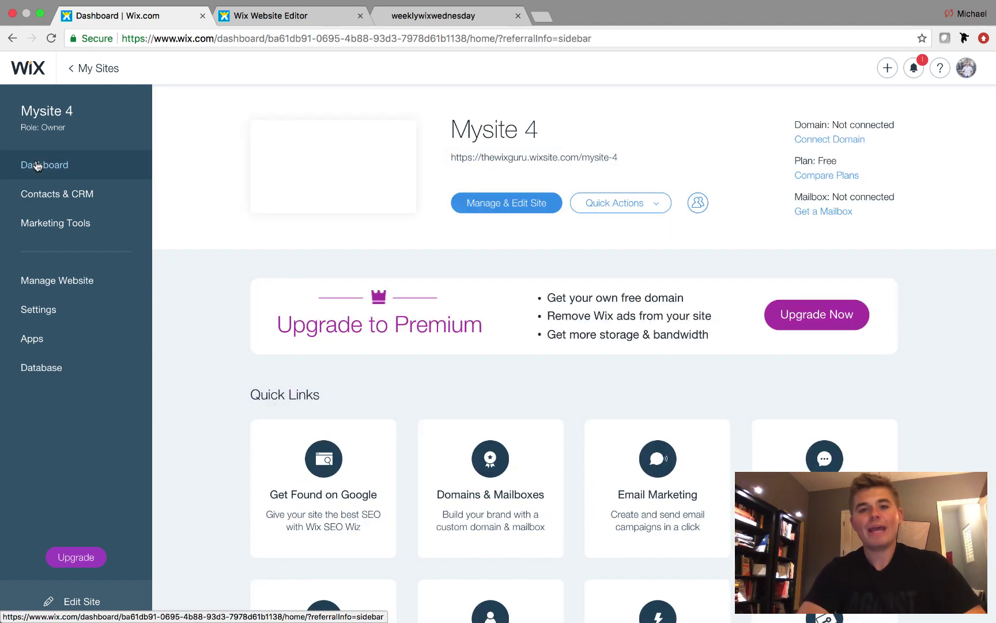
left_click(628, 202)
left_click(616, 289)
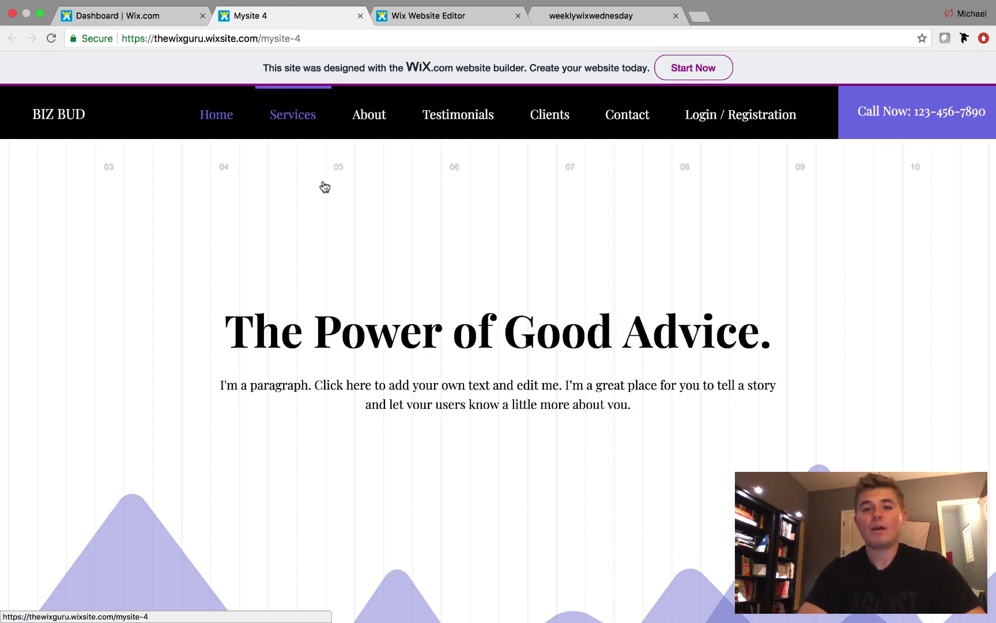
Switch to the Wix Website Editor and go from the BlogPosts (All) page to the Home page.
left_click(432, 18)
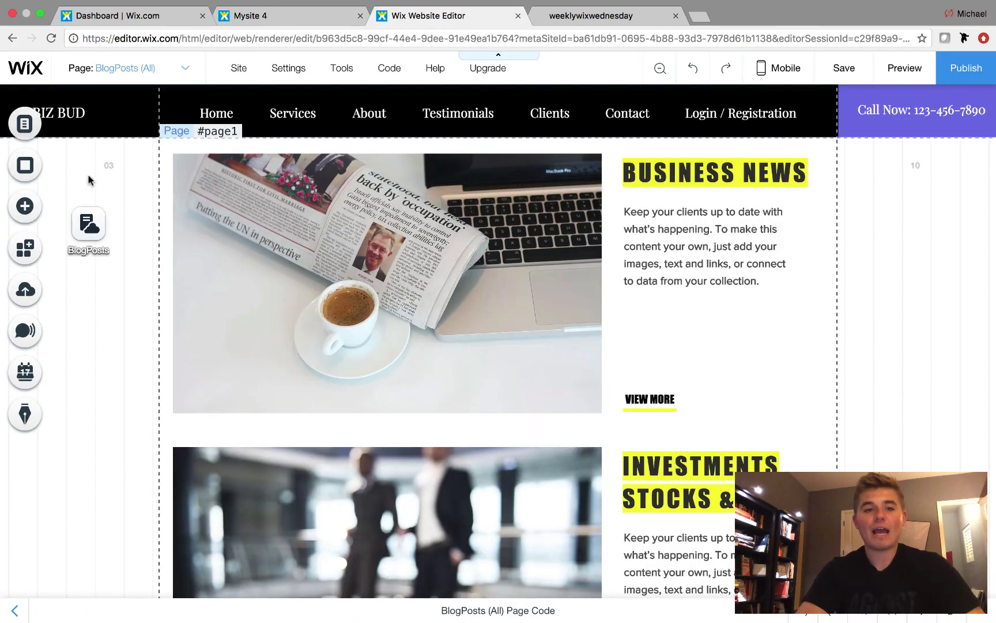
left_click(179, 70)
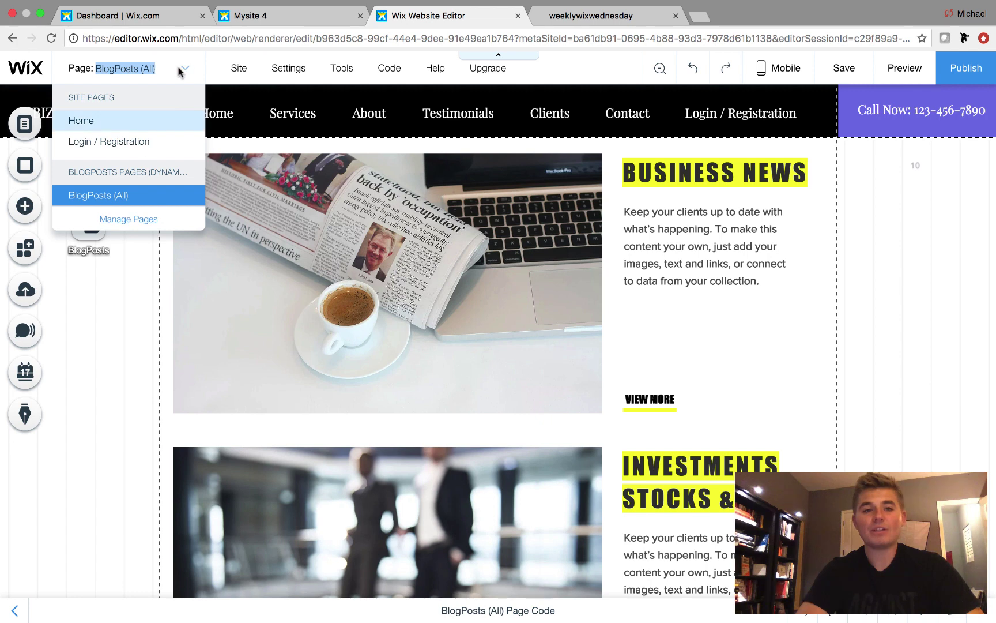
left_click(177, 71)
left_click(177, 71)
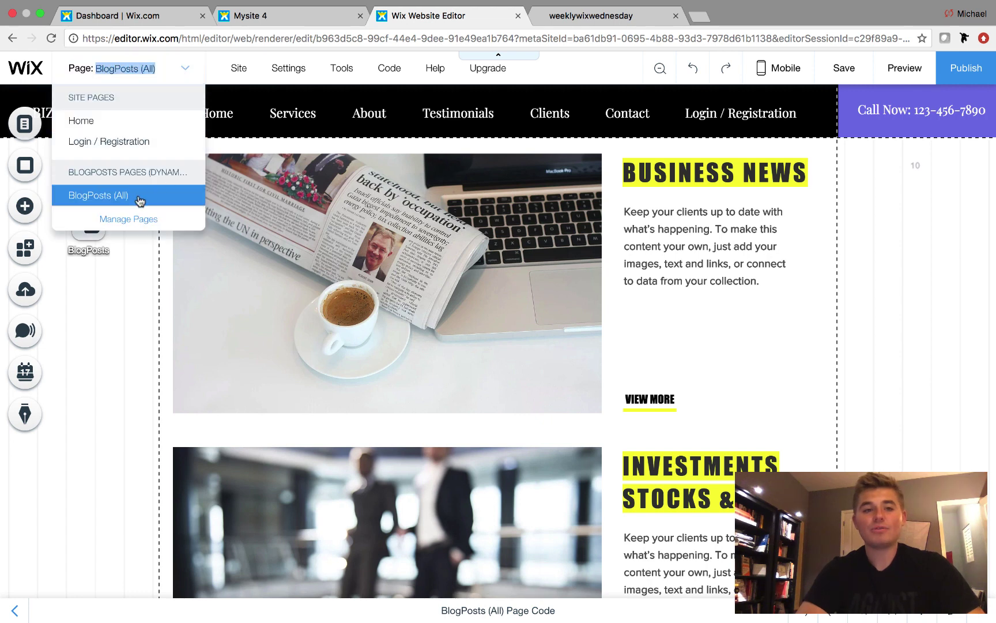
left_click(102, 126)
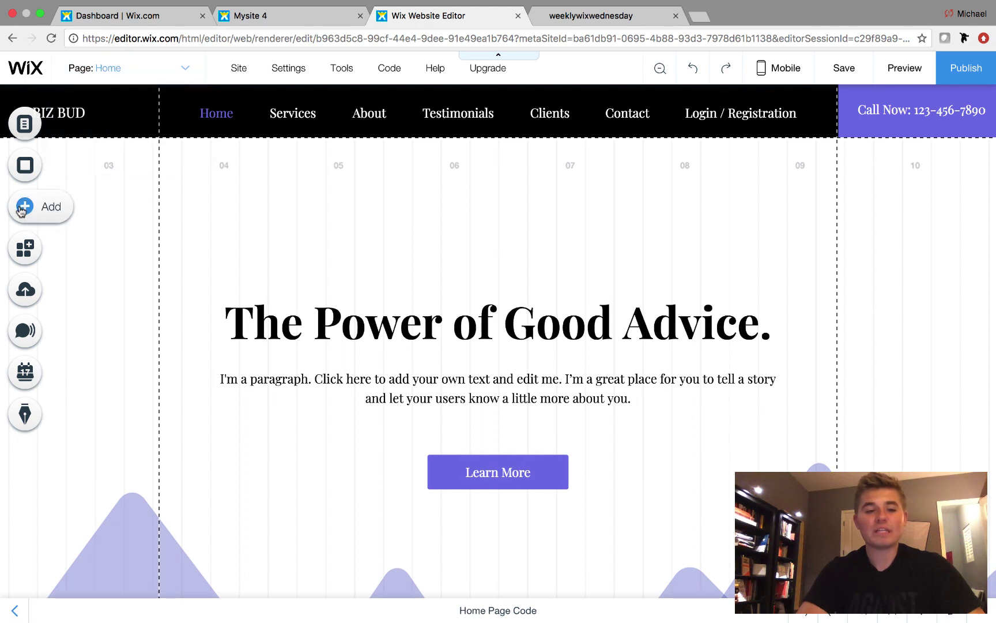
Add the plain black-text button from My Buttons to the Home page and place it above the "The Power of Good Advice." heading.
left_click(23, 207)
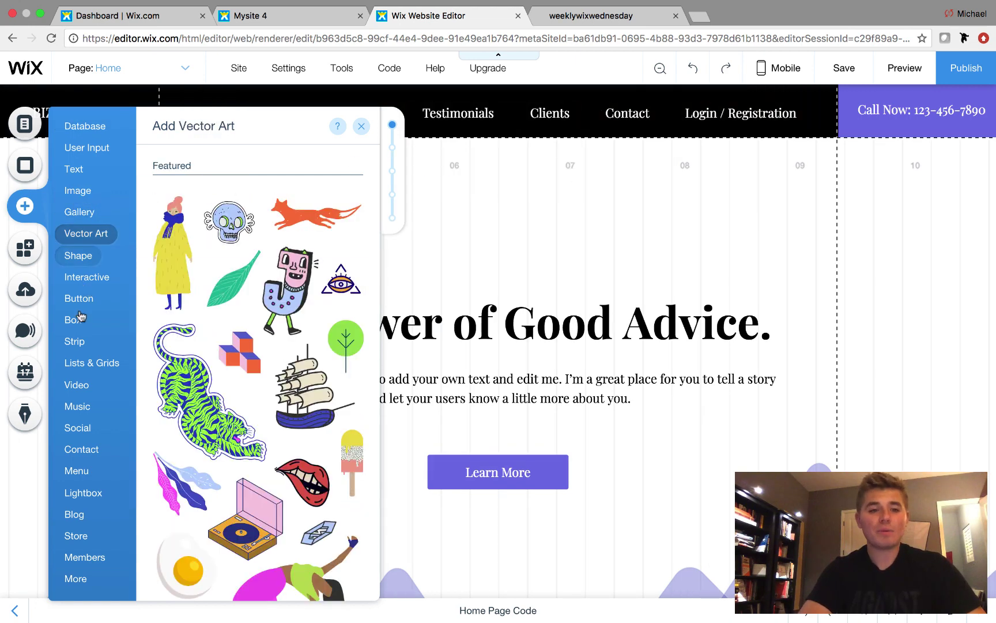
mouse_move(82, 297)
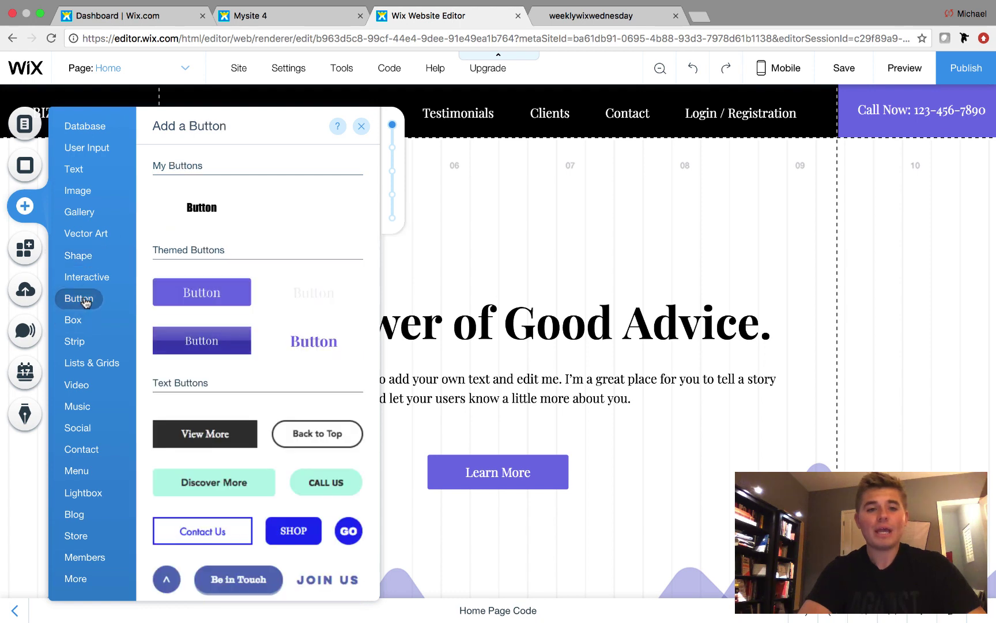
left_click(207, 212)
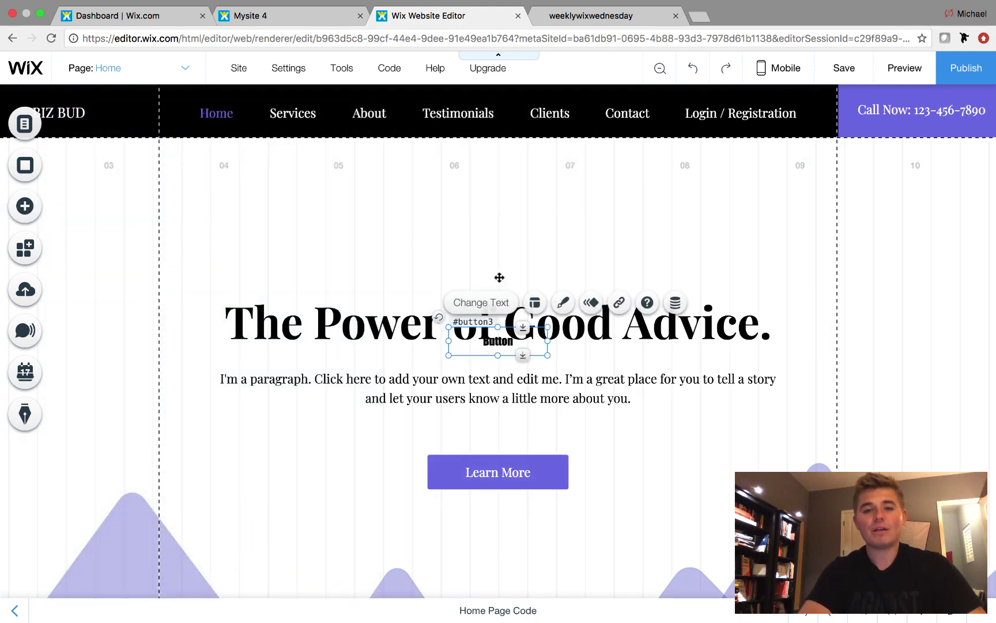
left_click_drag(499, 277, 496, 229)
Change the new button's text to "WALL STREET!".
left_click(484, 190)
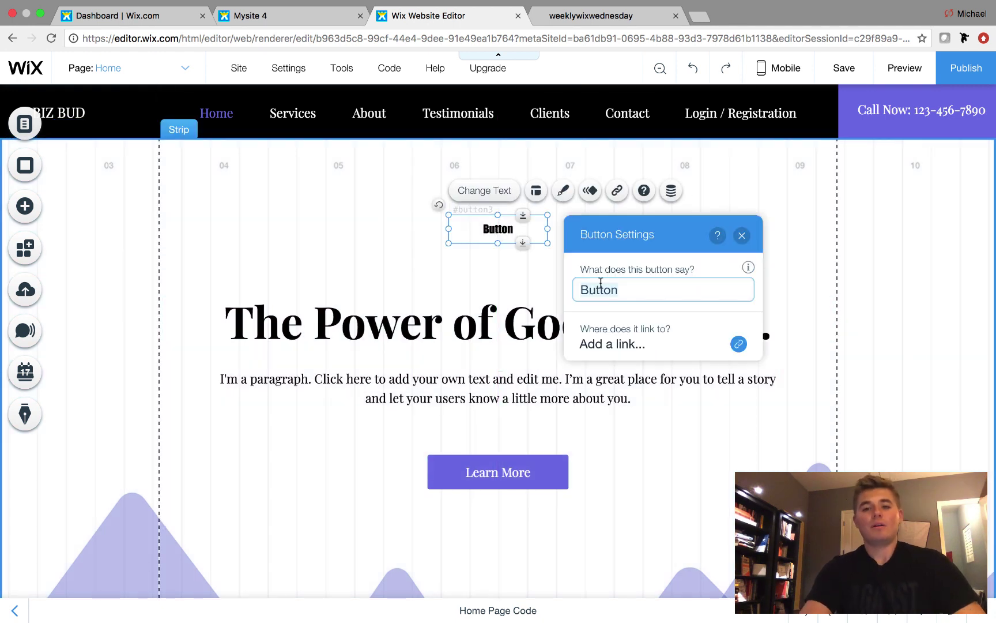
key("BackSpace")
key("BackSpace")
key("BackSpace")
key("BackSpace")
key("BackSpace")
key("BackSpace")
type("WALL ")
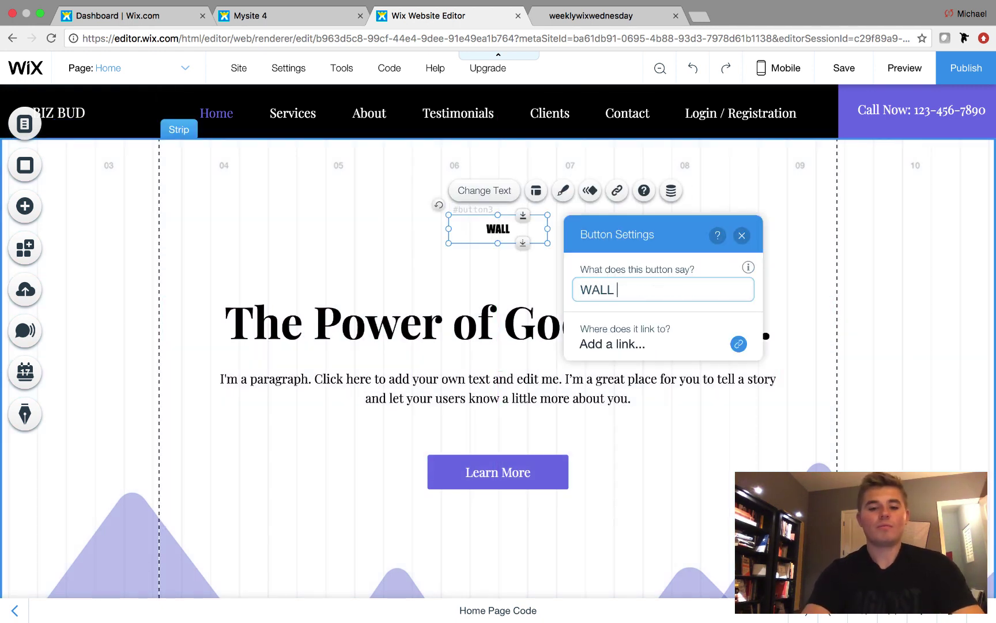
type("STREET!")
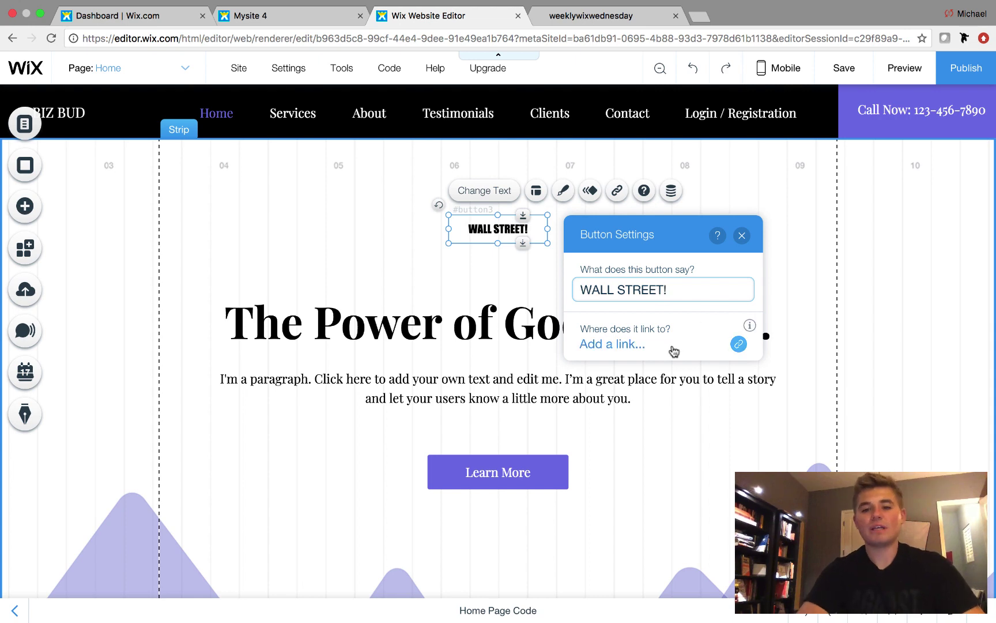
Link the "WALL STREET!" button to the BlogPosts (All) (Dynamic) page, opening in the current window.
left_click(674, 351)
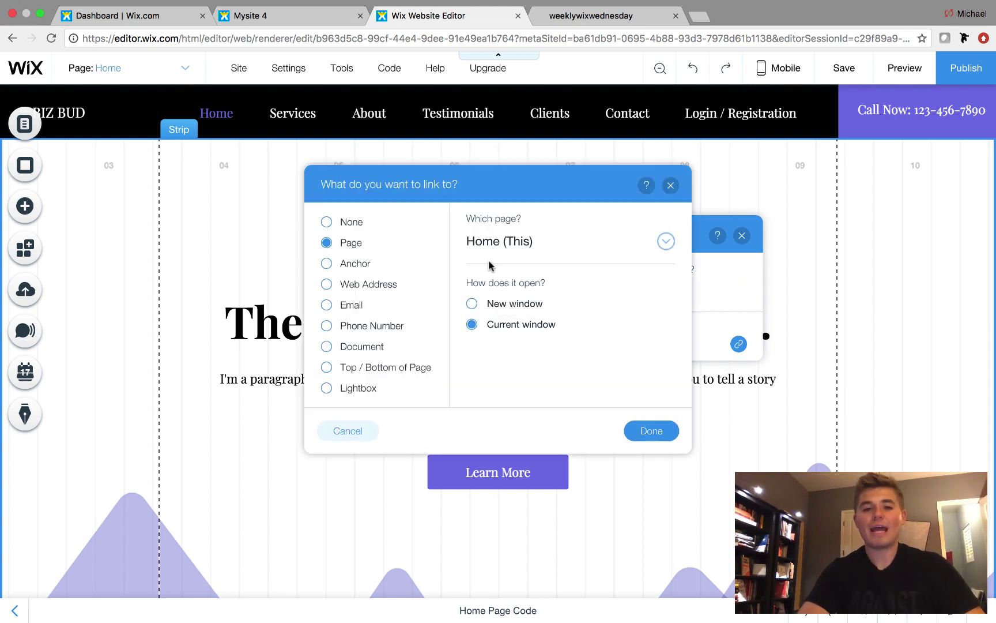
left_click(515, 245)
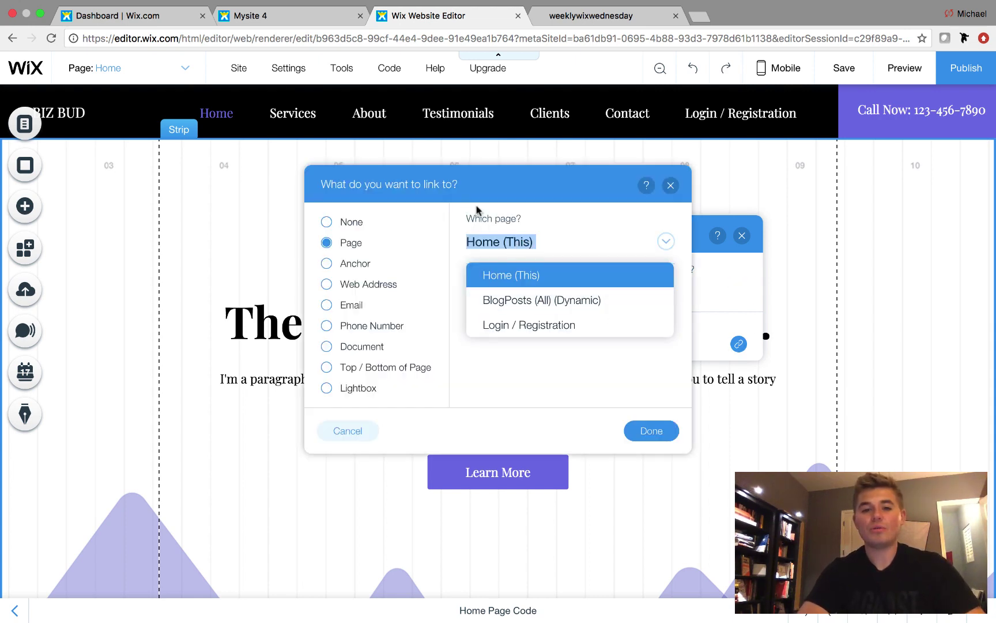
left_click(502, 226)
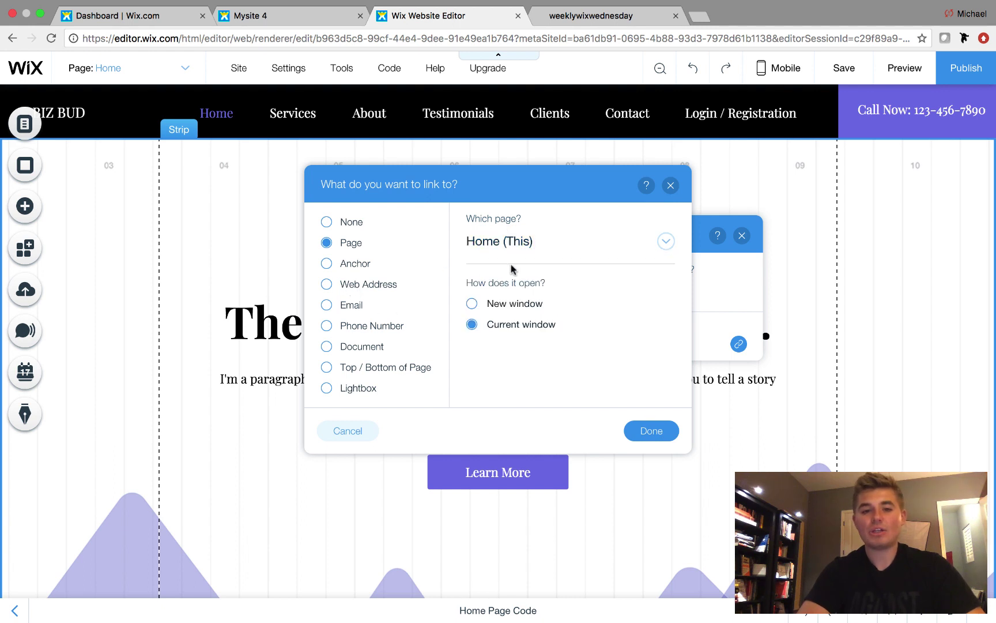
left_click(517, 245)
left_click(551, 300)
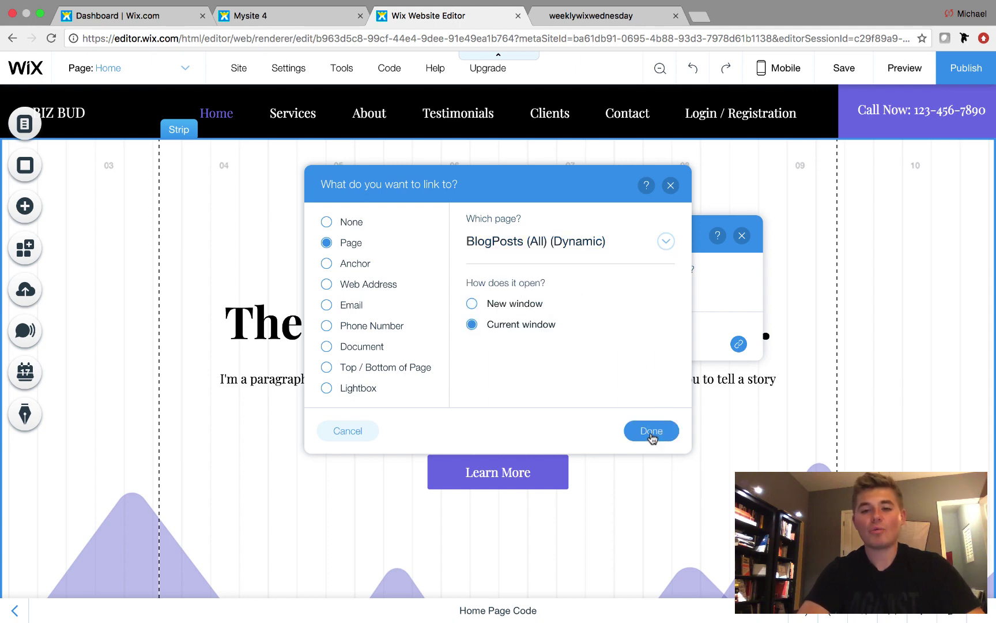
left_click(652, 431)
left_click(742, 235)
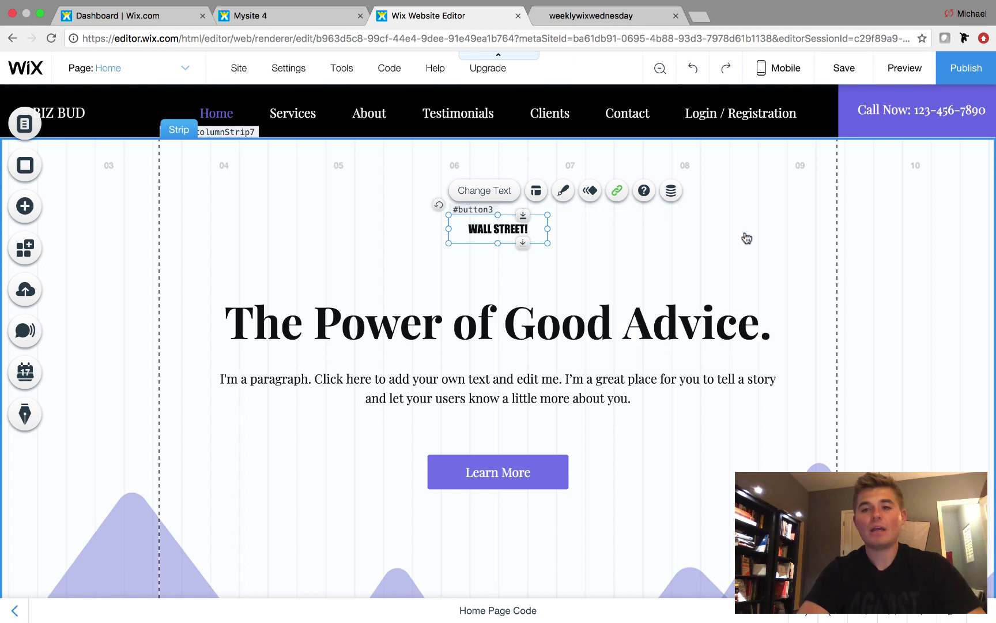
Publish the site, open its live version and close the old Mysite 4 page.
left_click(968, 66)
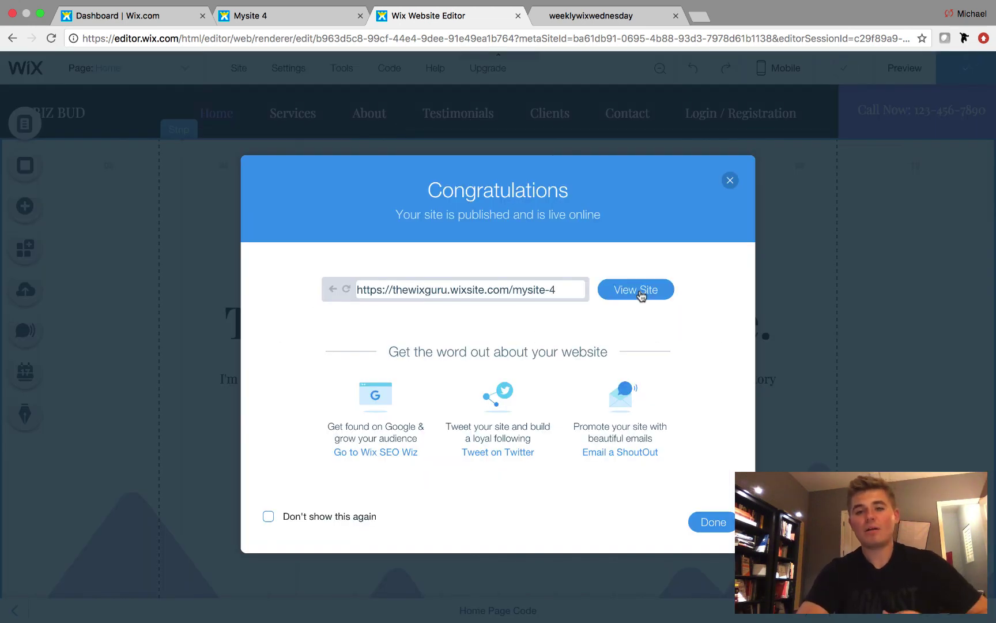
left_click(641, 290)
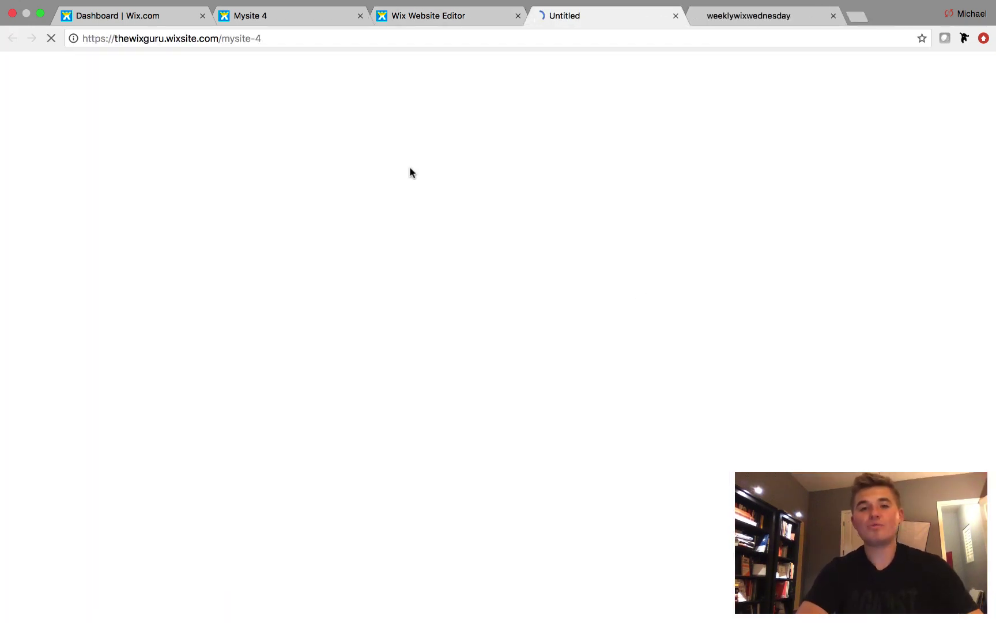
left_click(360, 15)
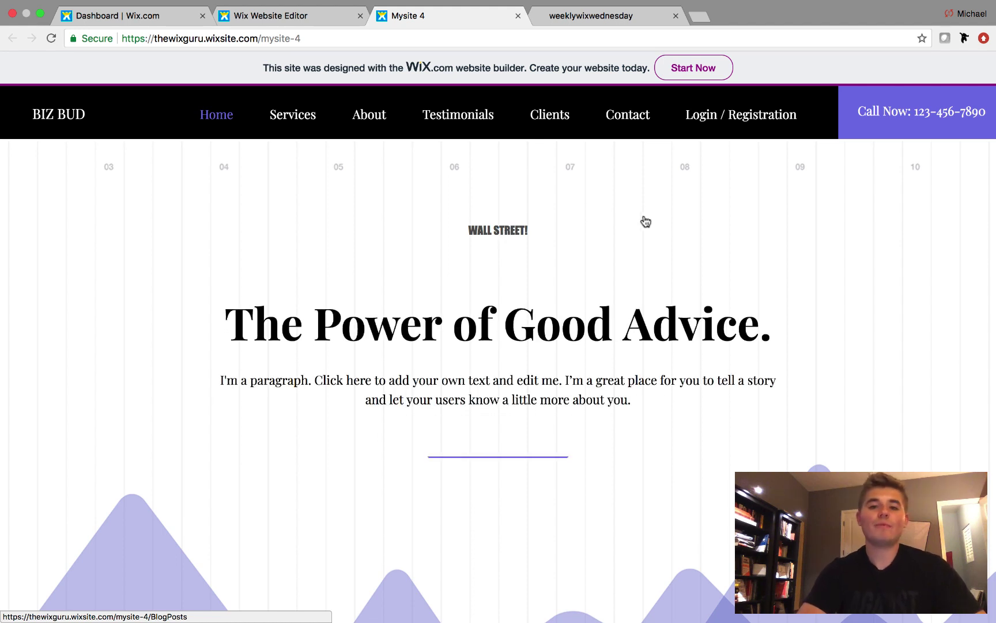
Follow the "WALL STREET!" button on the live home page and look through the posts on the BlogPosts page.
left_click(527, 231)
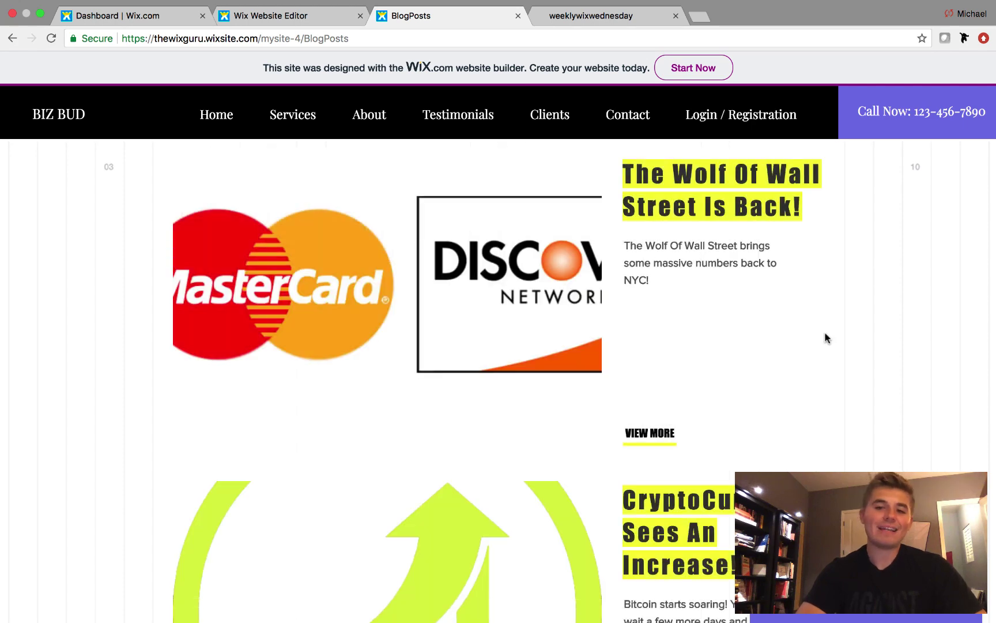
scroll(825, 338, "down", 10)
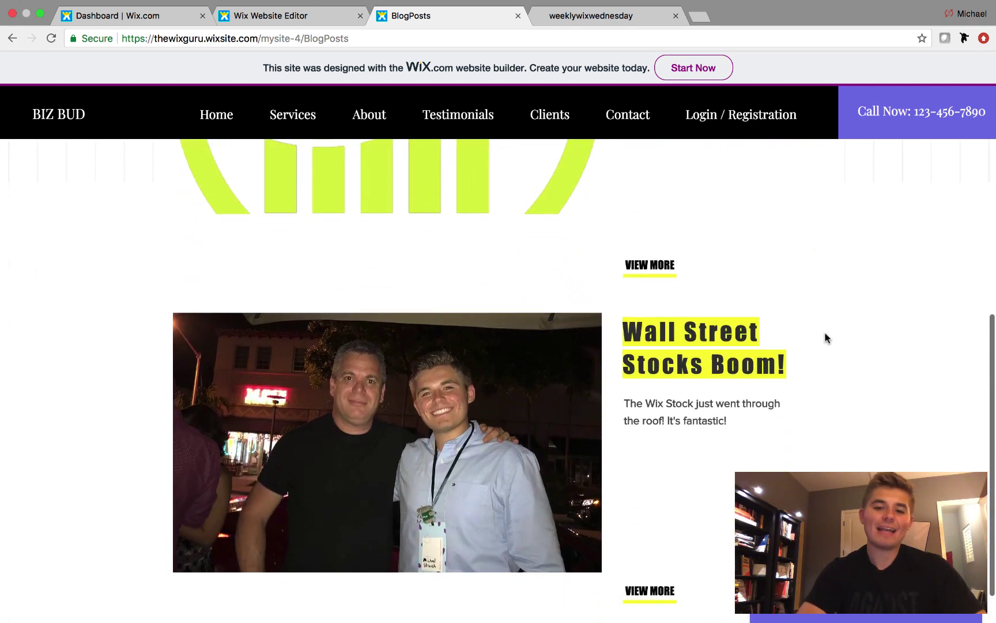
scroll(826, 338, "up", 5)
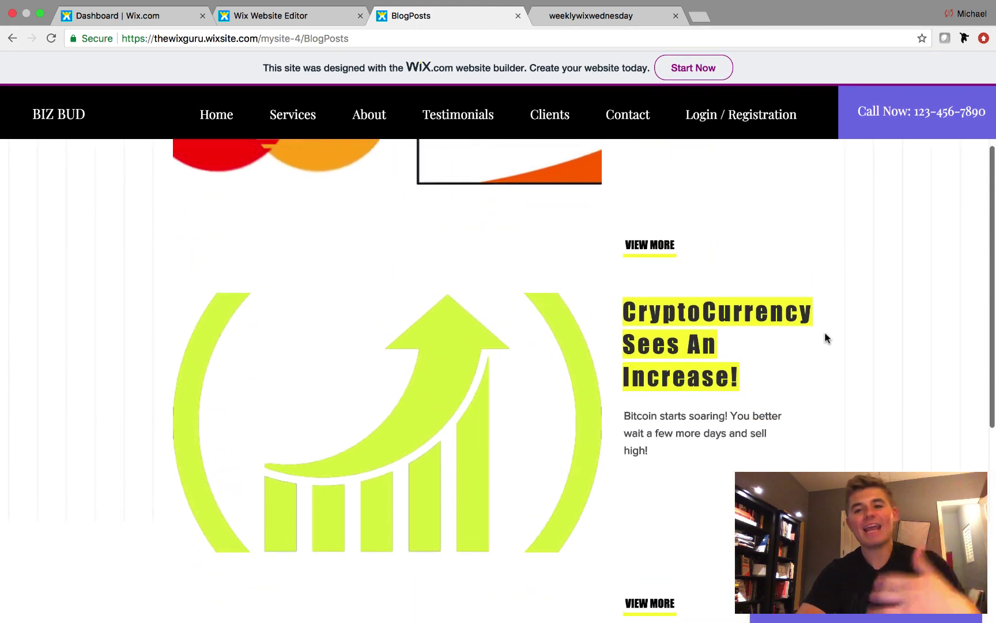
scroll(825, 338, "up", 3)
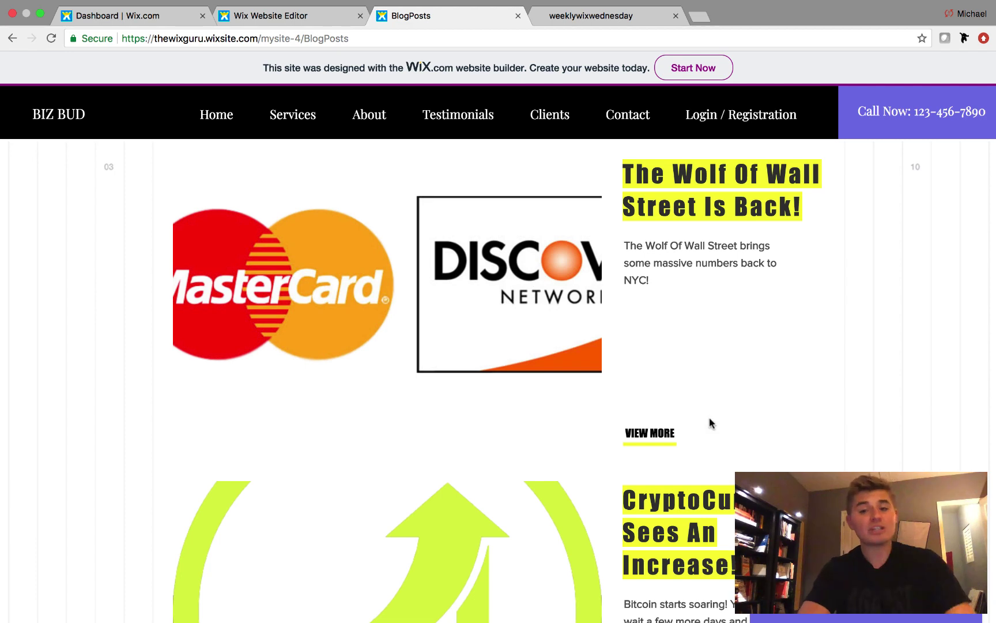
scroll(710, 421, "down", 2)
scroll(837, 390, "down", 5)
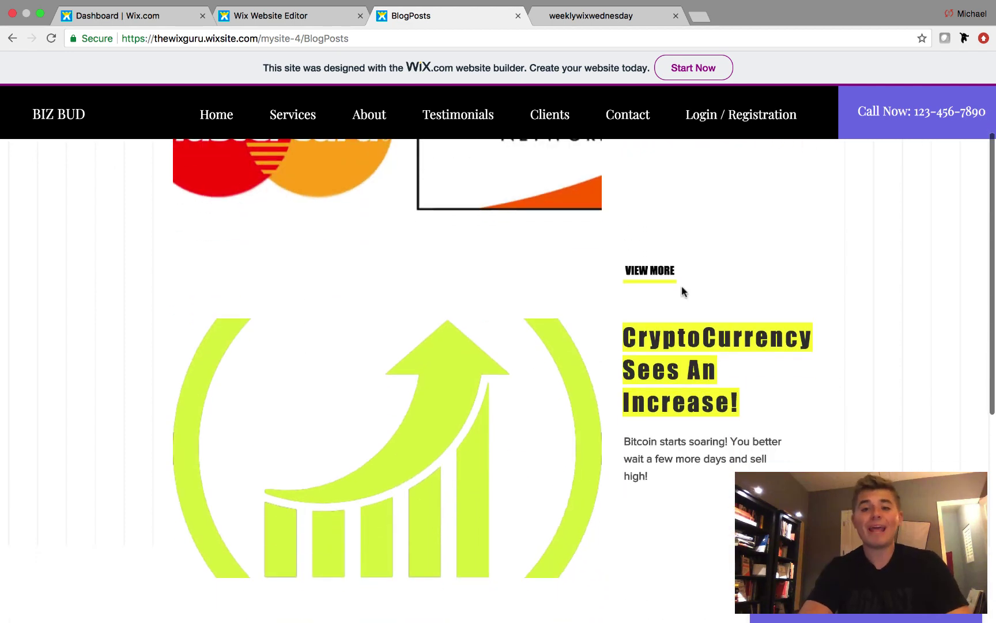
scroll(796, 457, "down", 5)
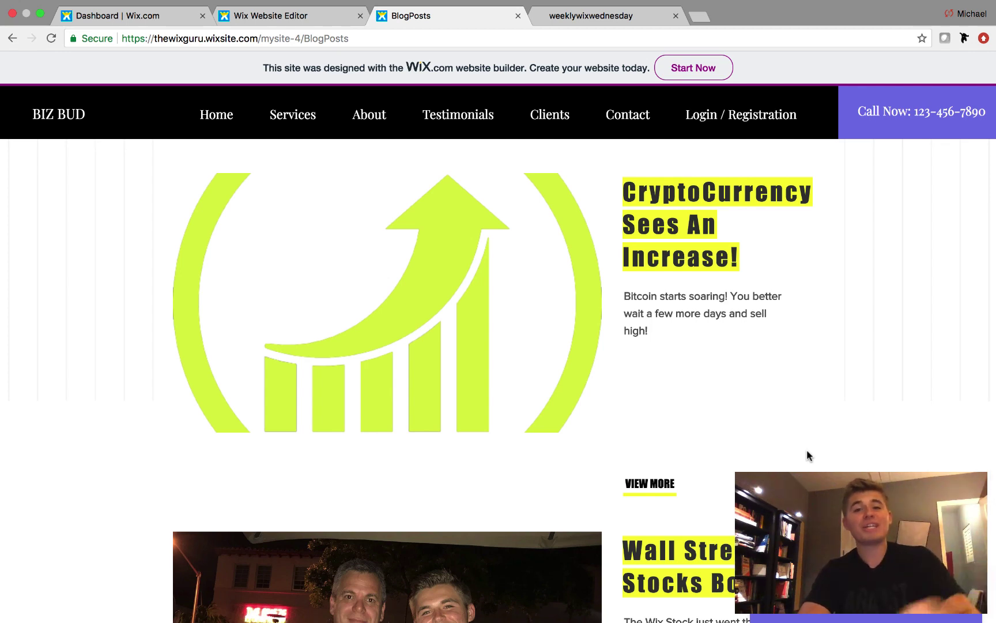
scroll(807, 454, "down", 5)
scroll(807, 456, "down", 4)
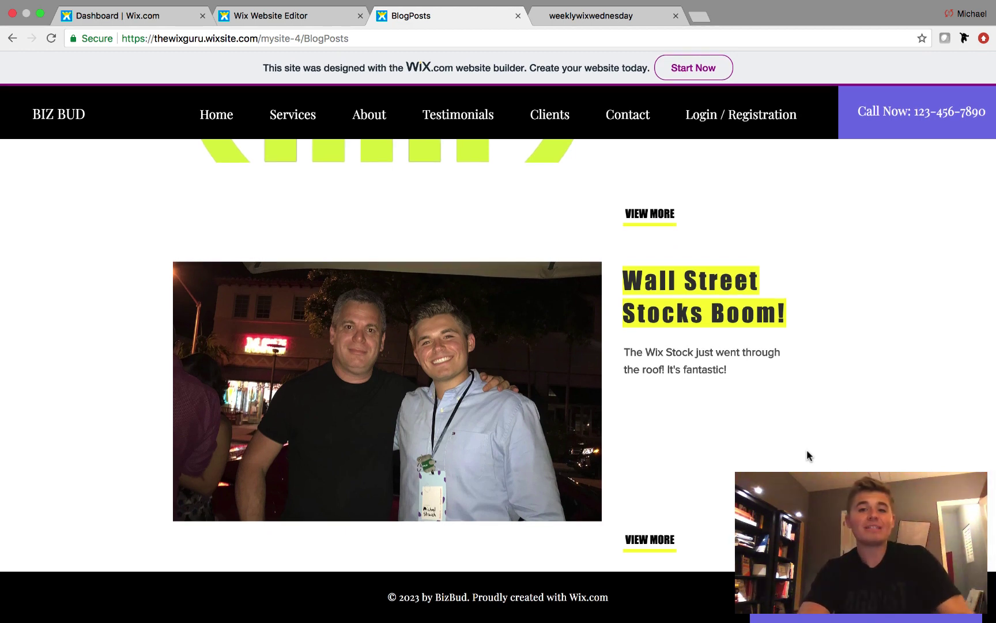
scroll(809, 456, "up", 10)
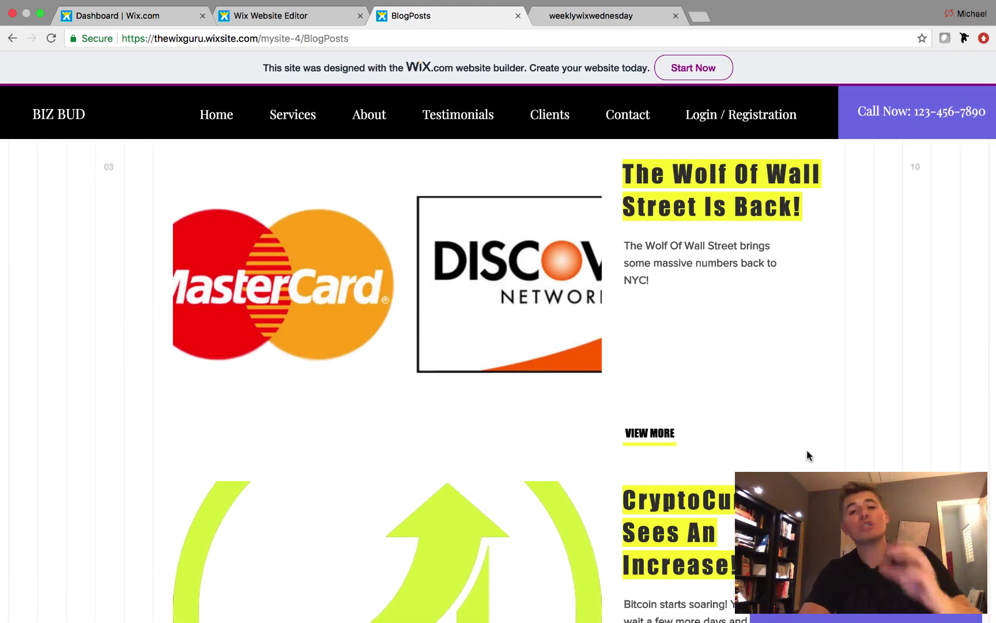
scroll(808, 455, "down", 6)
scroll(806, 455, "down", 1)
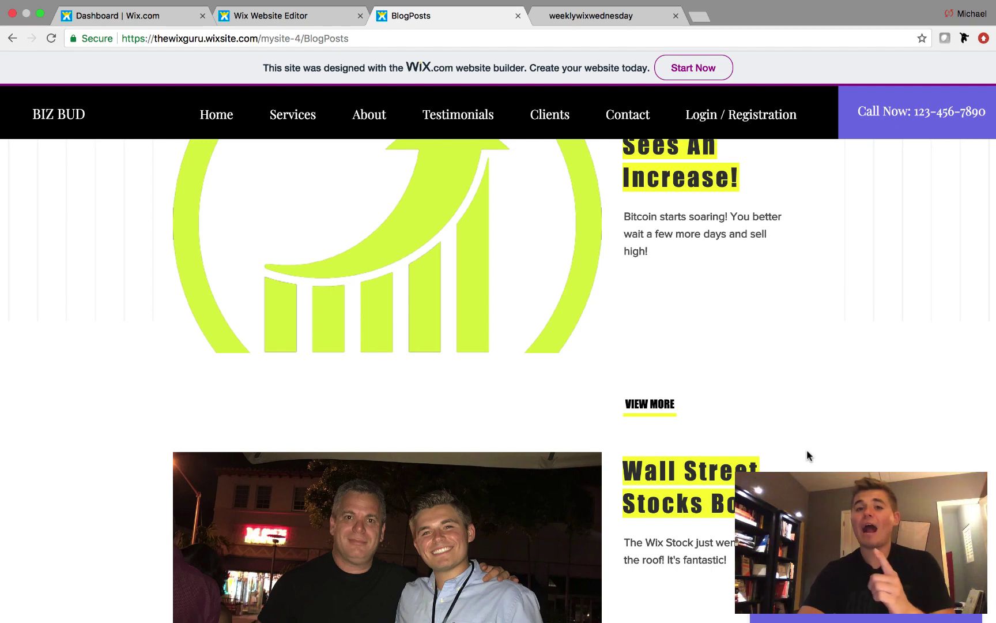
scroll(807, 456, "up", 5)
scroll(807, 455, "up", 2)
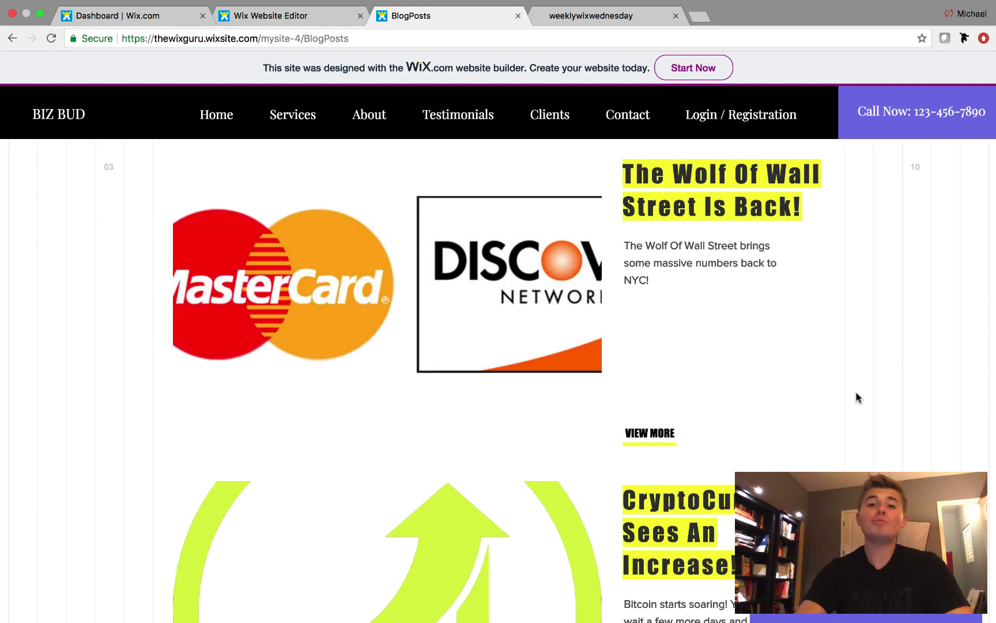
Switch to the weeklywixwednesday page and take the browser out of full screen.
left_click(588, 17)
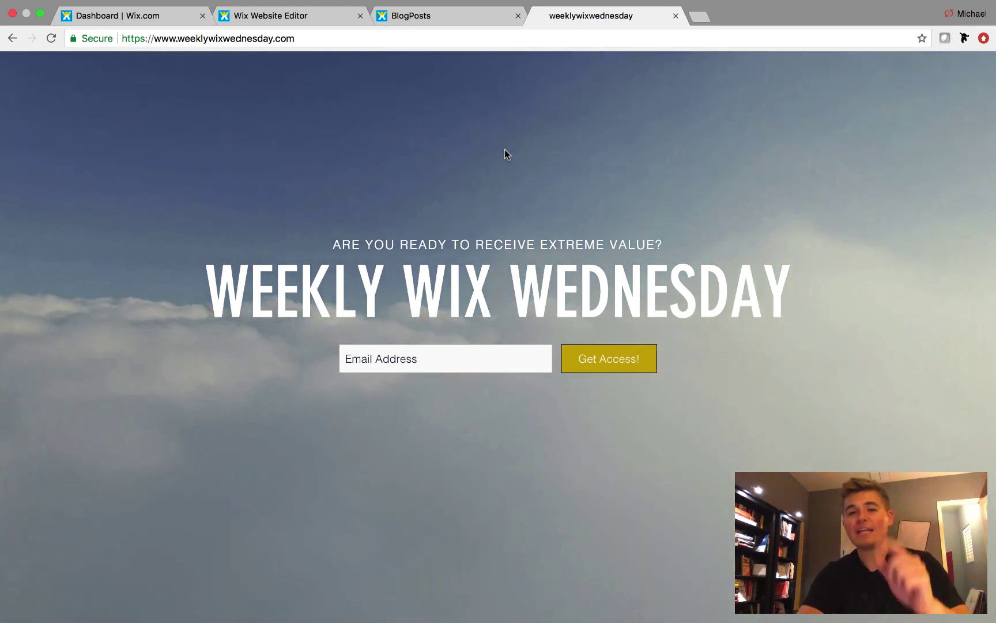
left_click(40, 13)
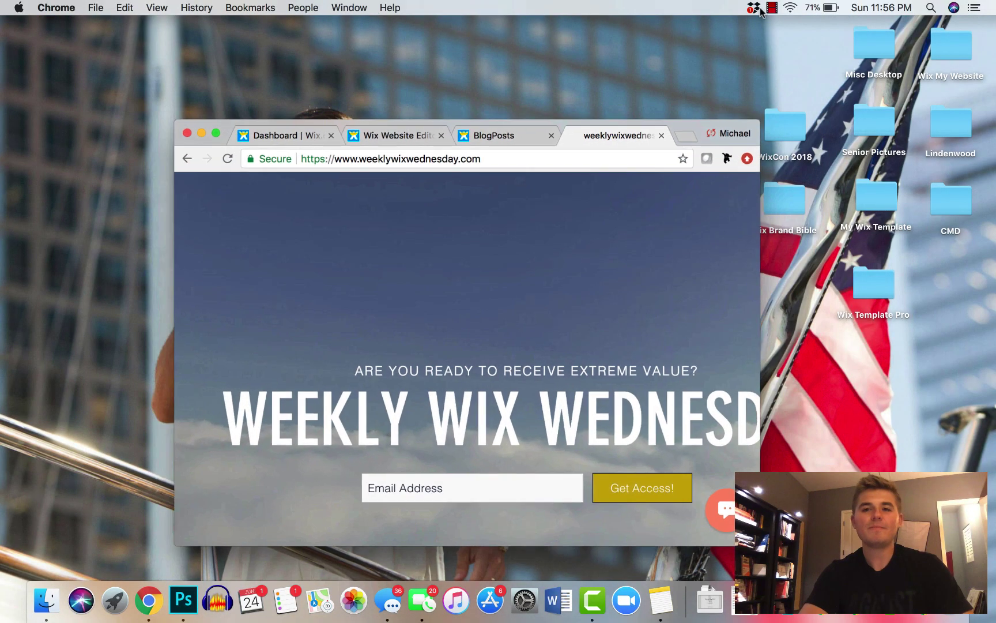